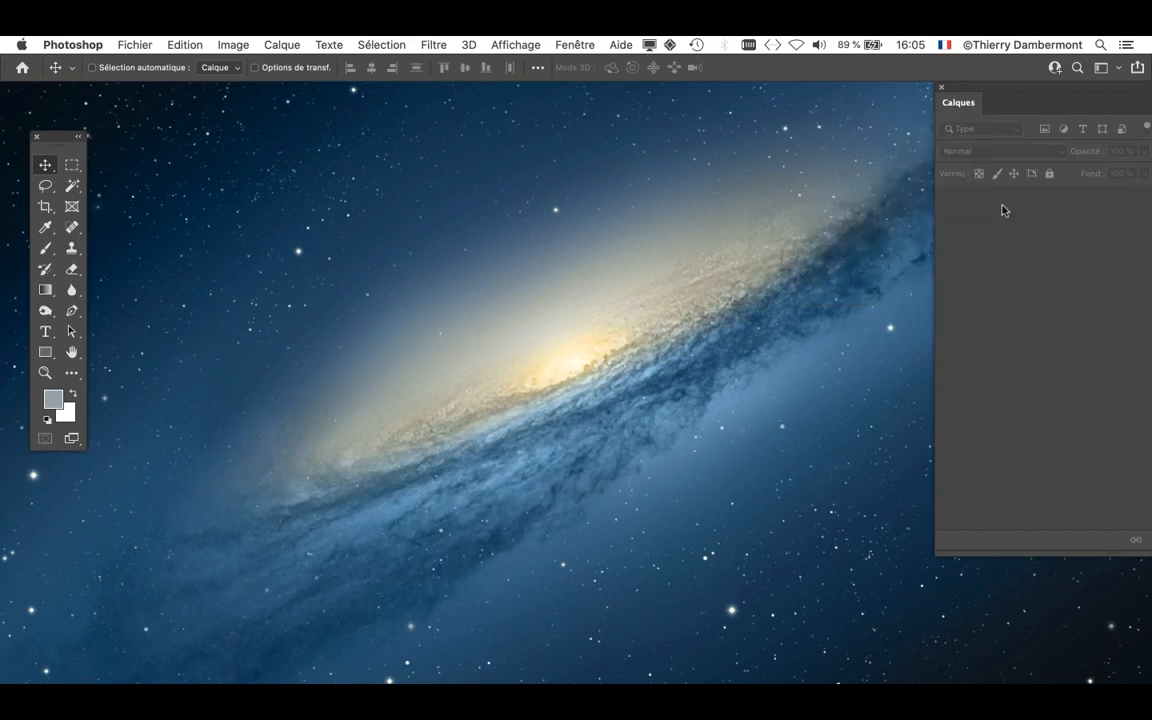
Start opening files and browse to the "double-expo test" folder inside "docs jeudi apres-midi"
left_click_drag(54, 144, 40, 108)
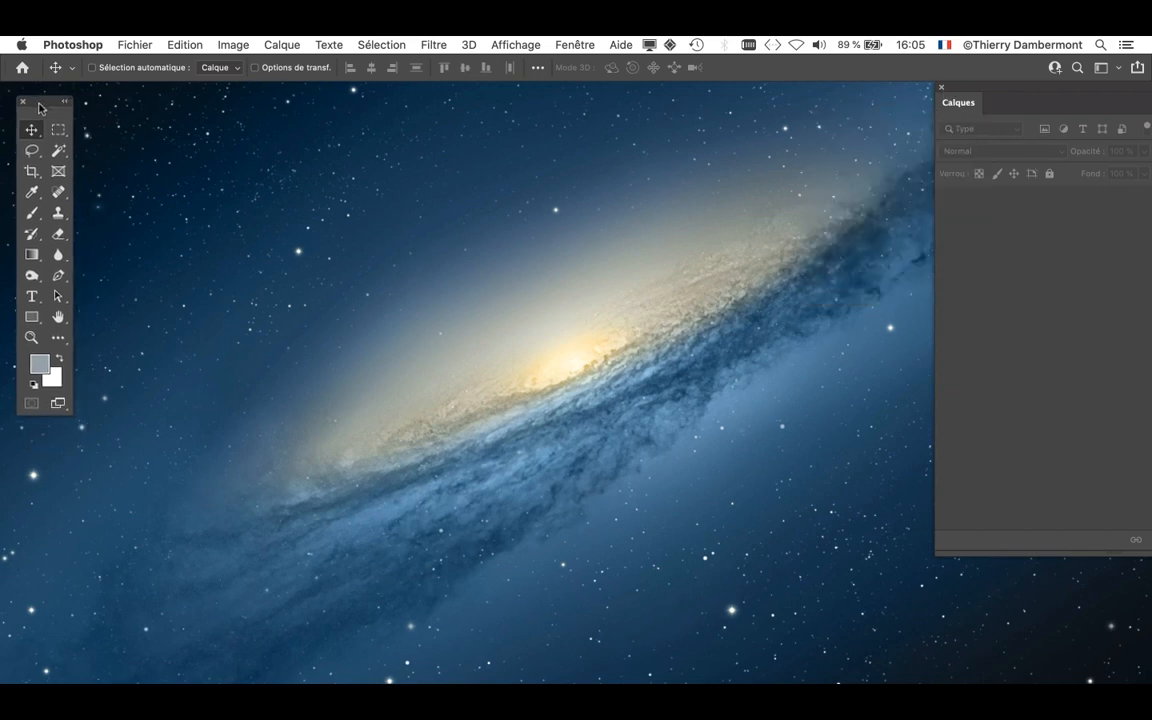
left_click(120, 44)
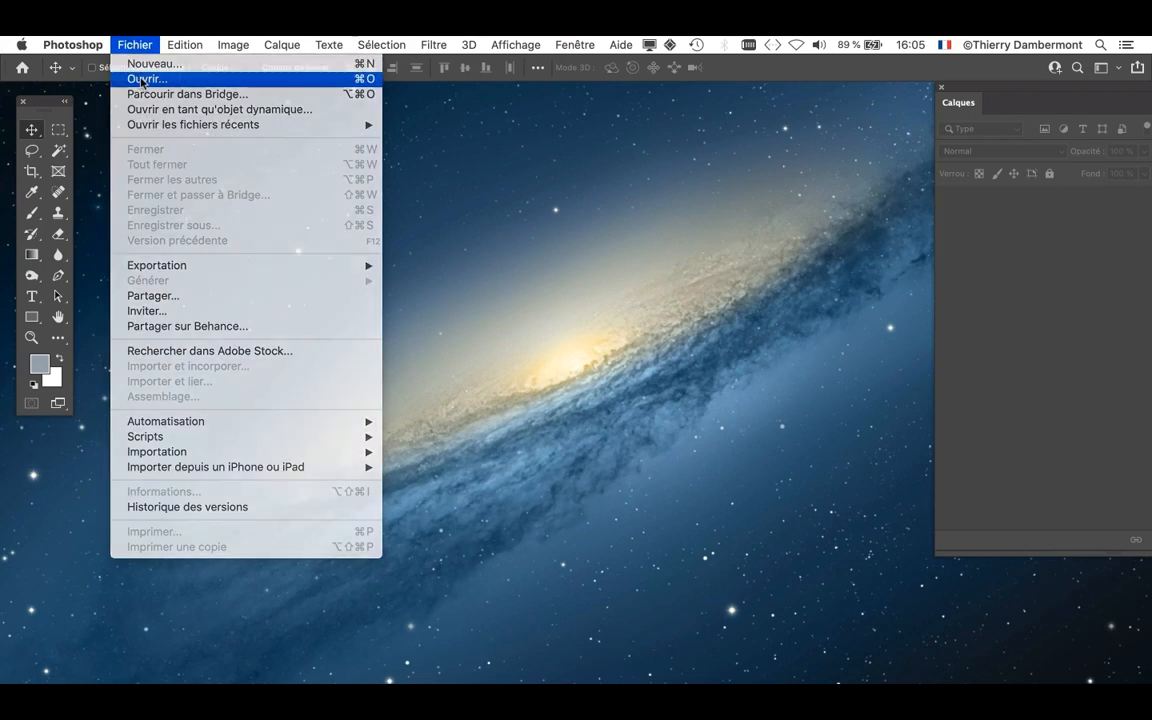
left_click(142, 80)
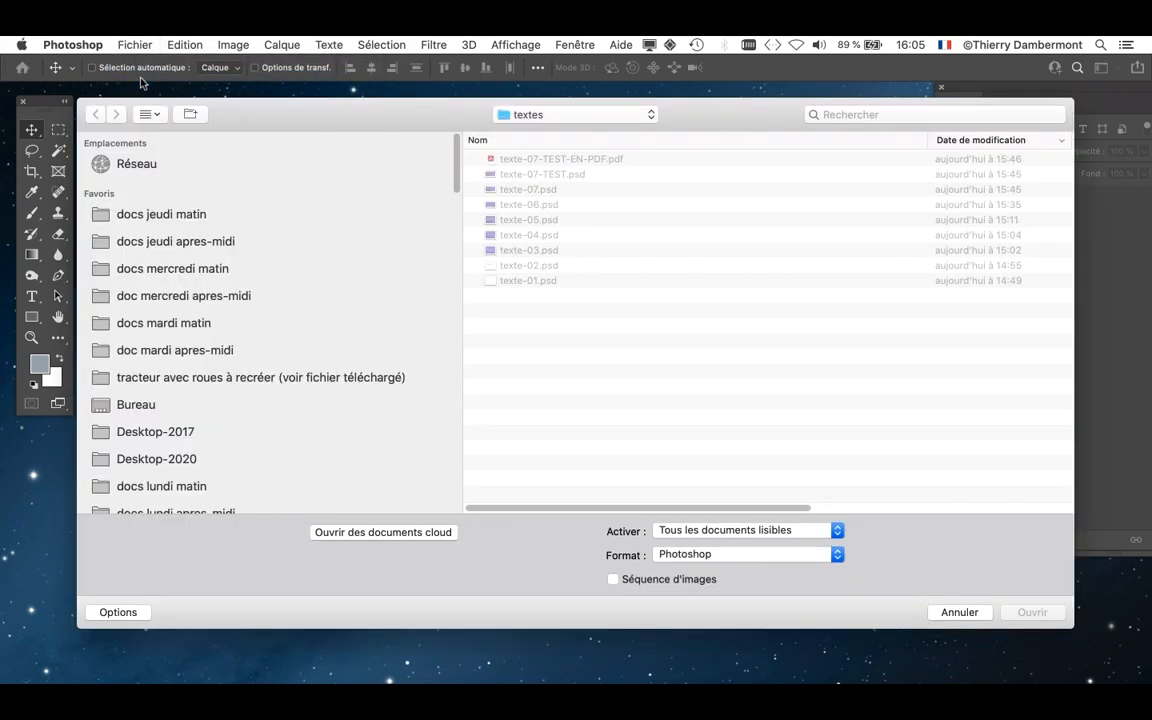
left_click(537, 116)
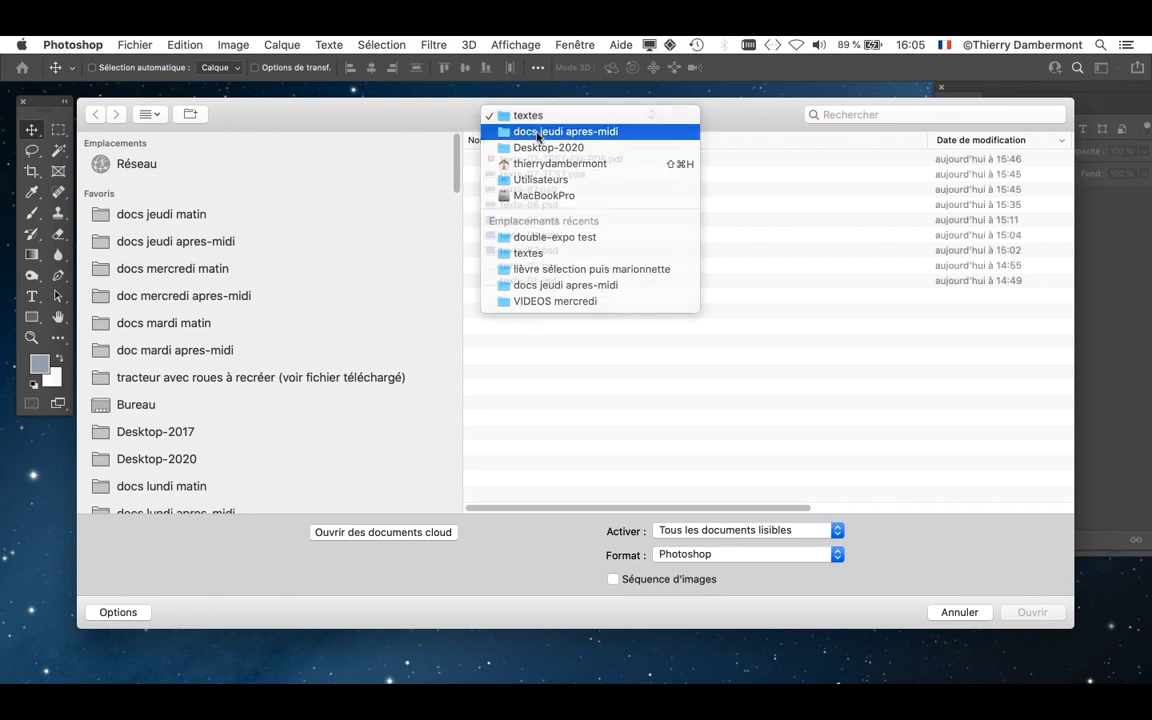
left_click(537, 132)
left_click(472, 160)
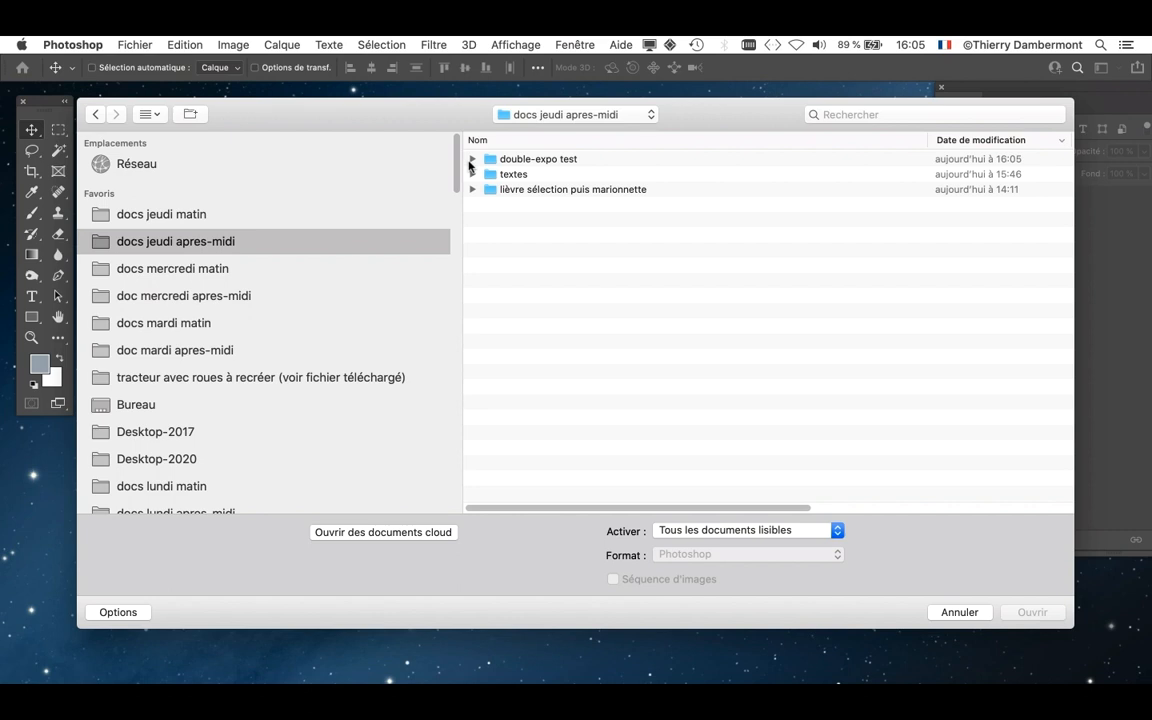
left_click(472, 160)
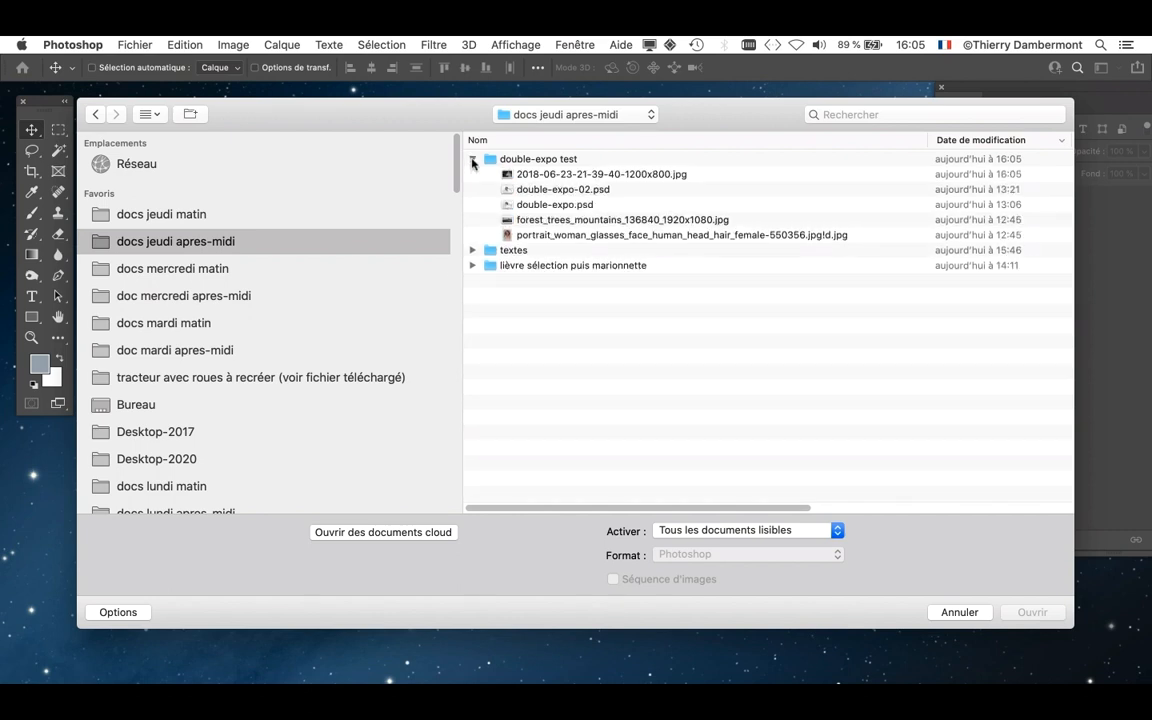
double_click(591, 159)
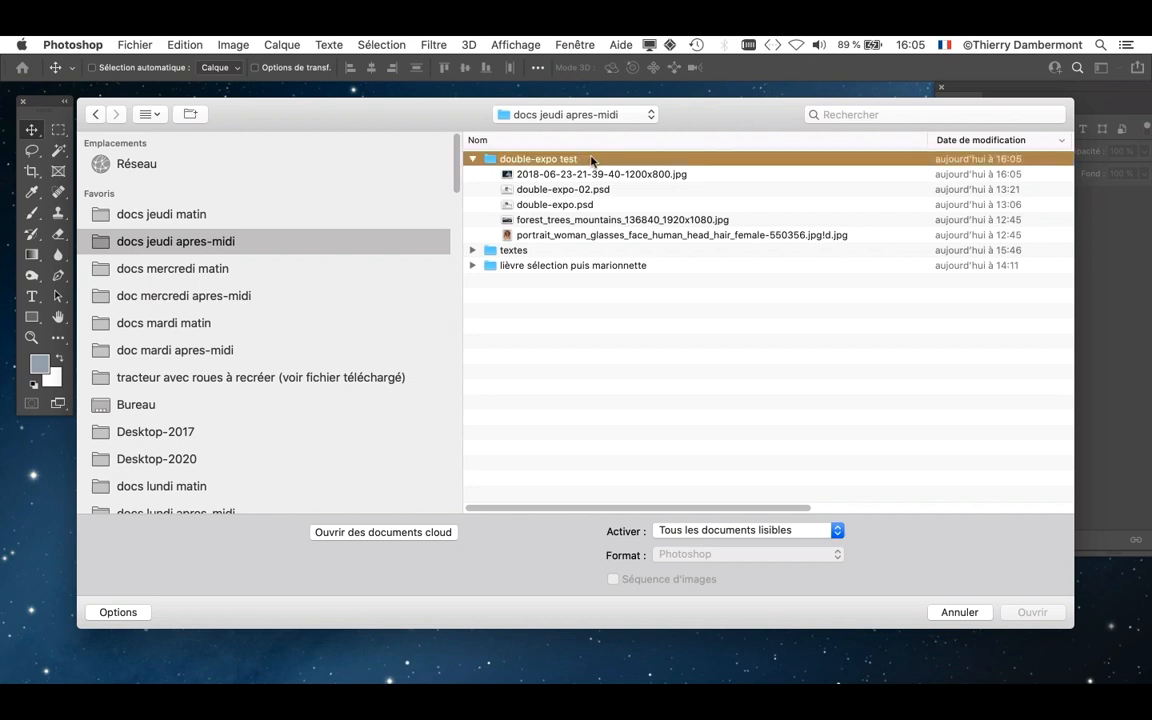
left_click(148, 115)
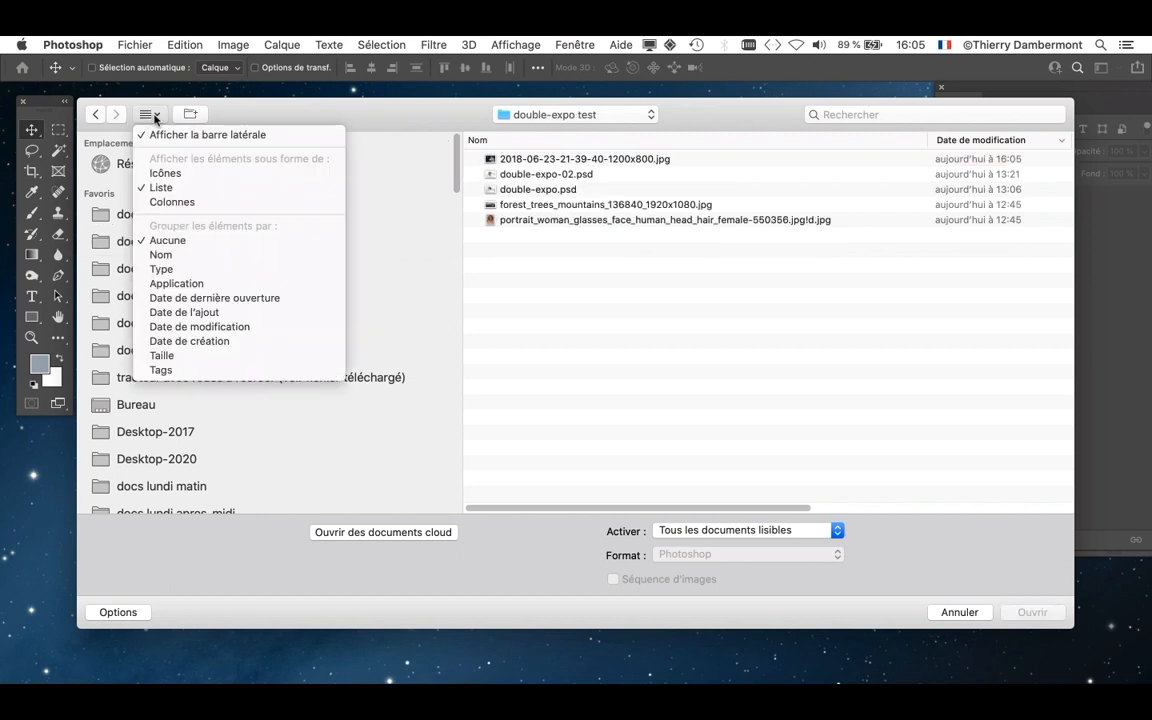
left_click(164, 173)
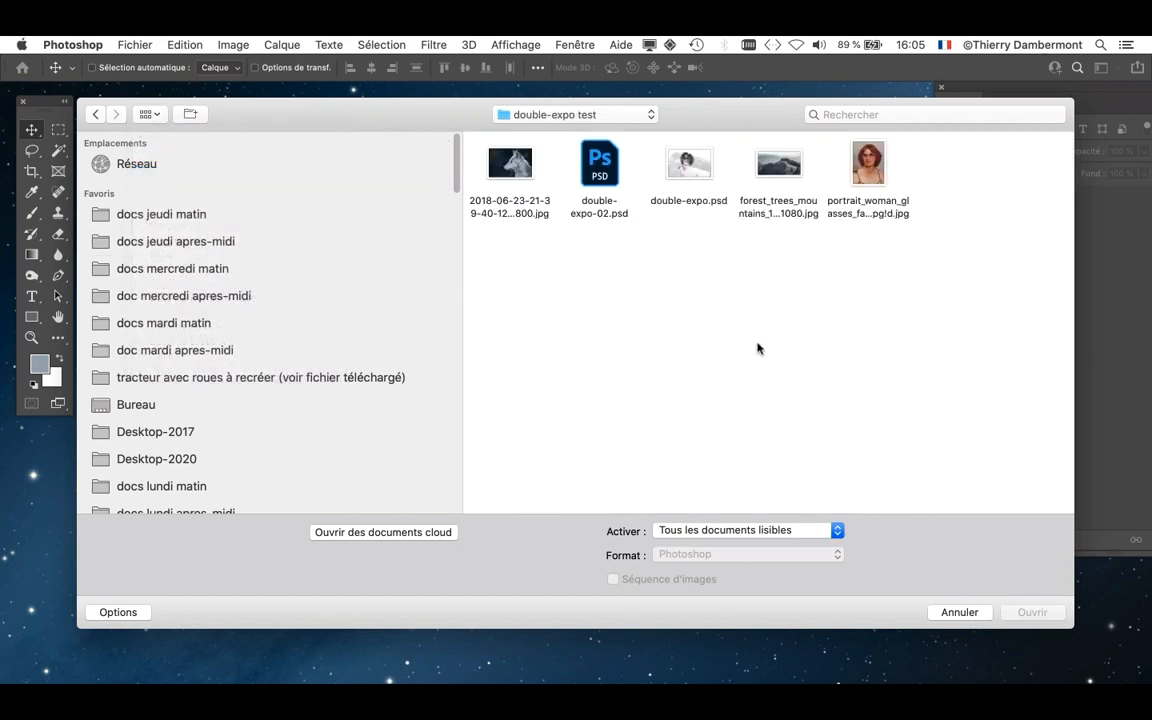
left_click(778, 166)
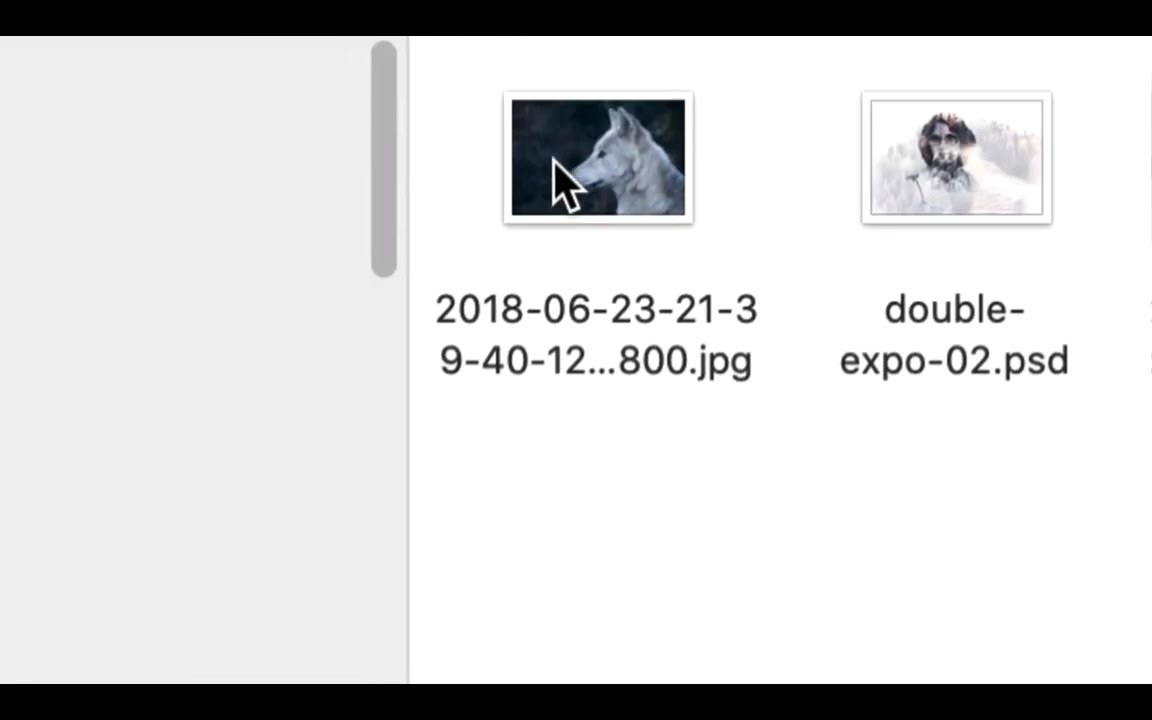
left_click(555, 162)
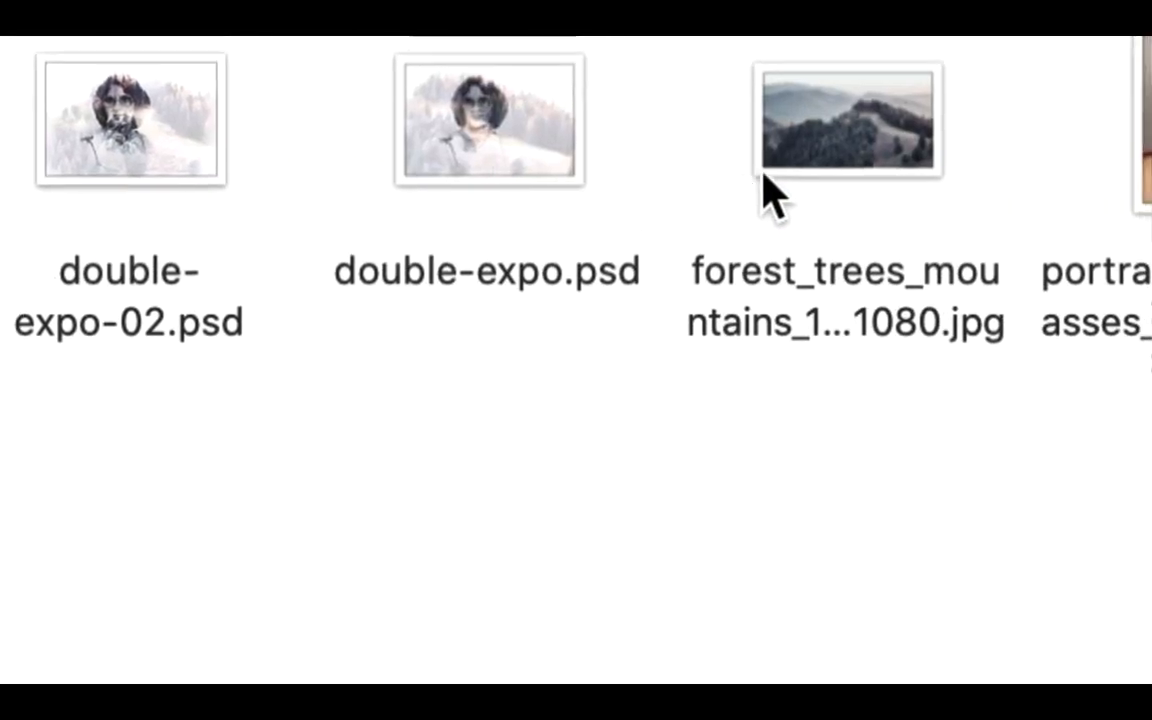
left_click(770, 166)
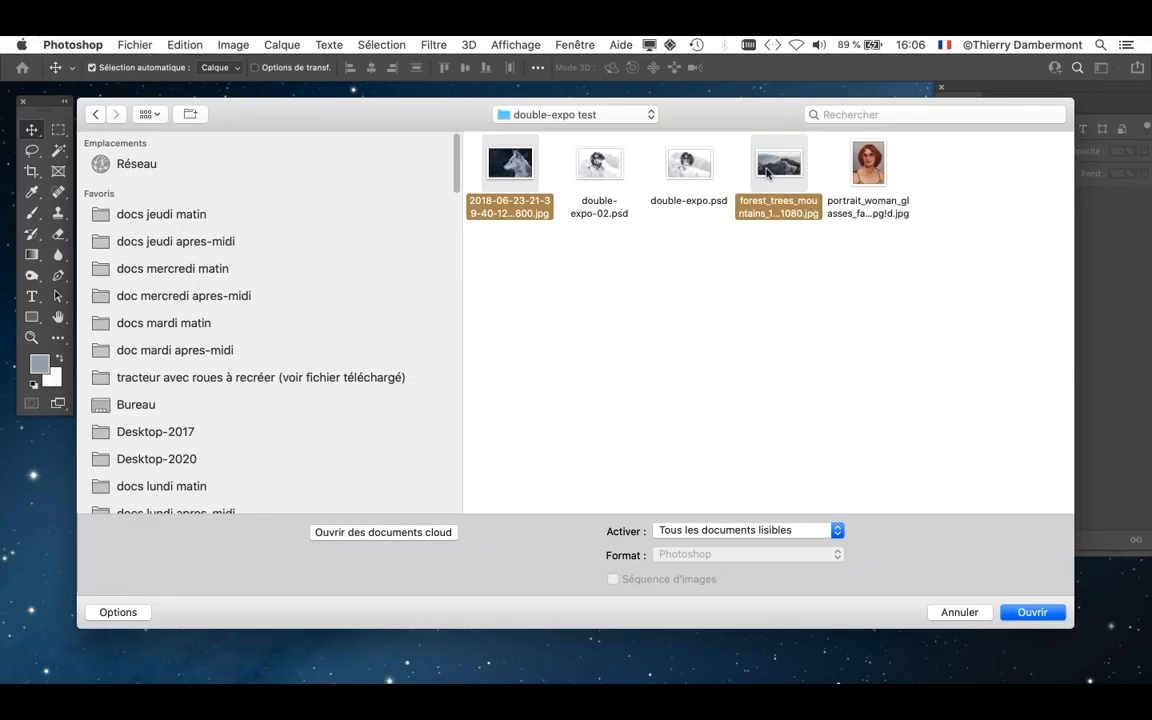
left_click(1040, 613)
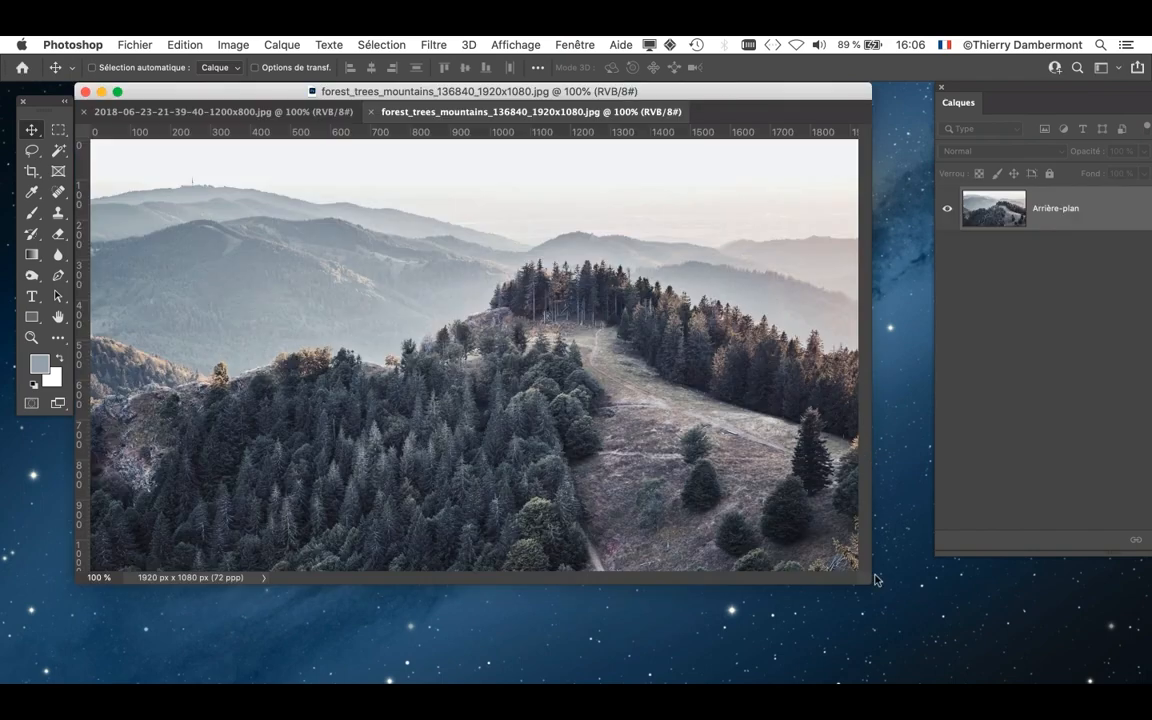
left_click_drag(874, 579, 928, 665)
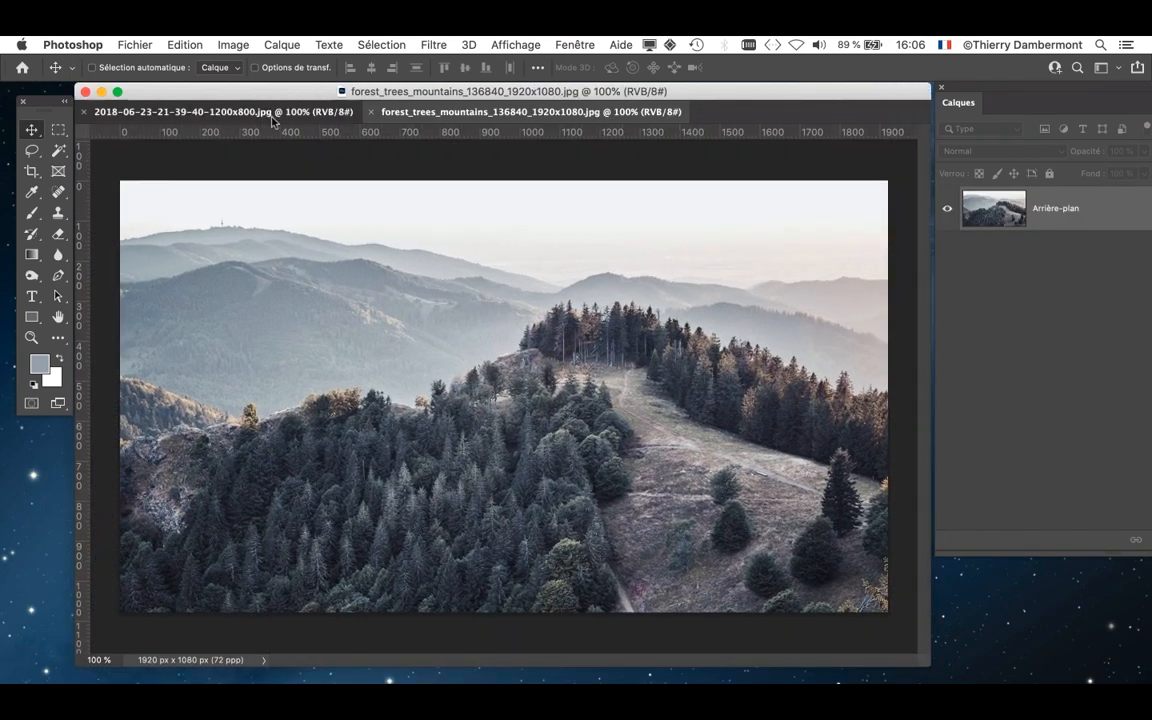
Flip the canvas of the forest and mountains image horizontally
left_click(272, 114)
left_click(489, 111)
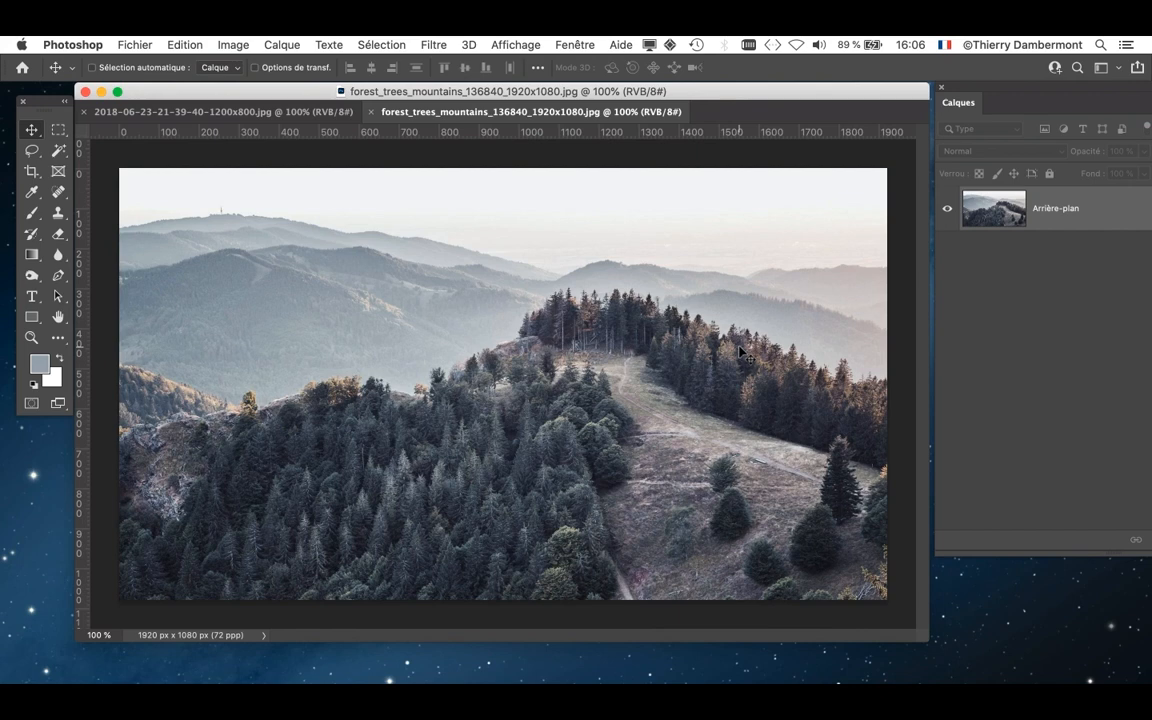
left_click(233, 45)
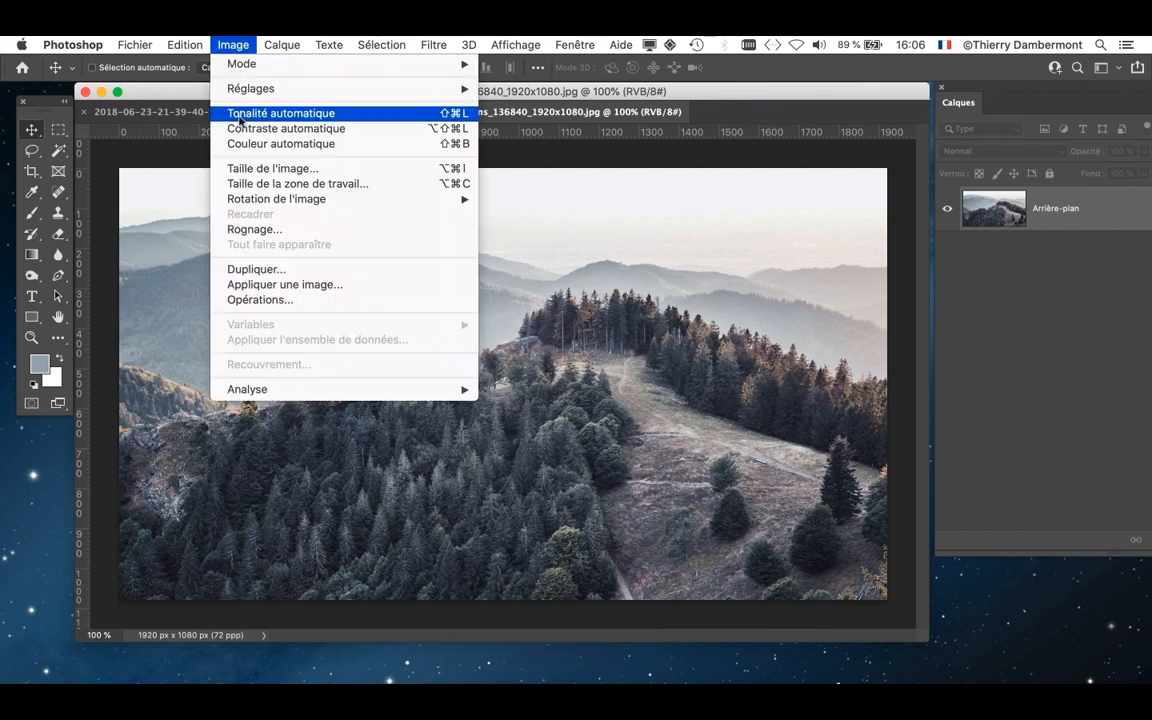
mouse_move(235, 199)
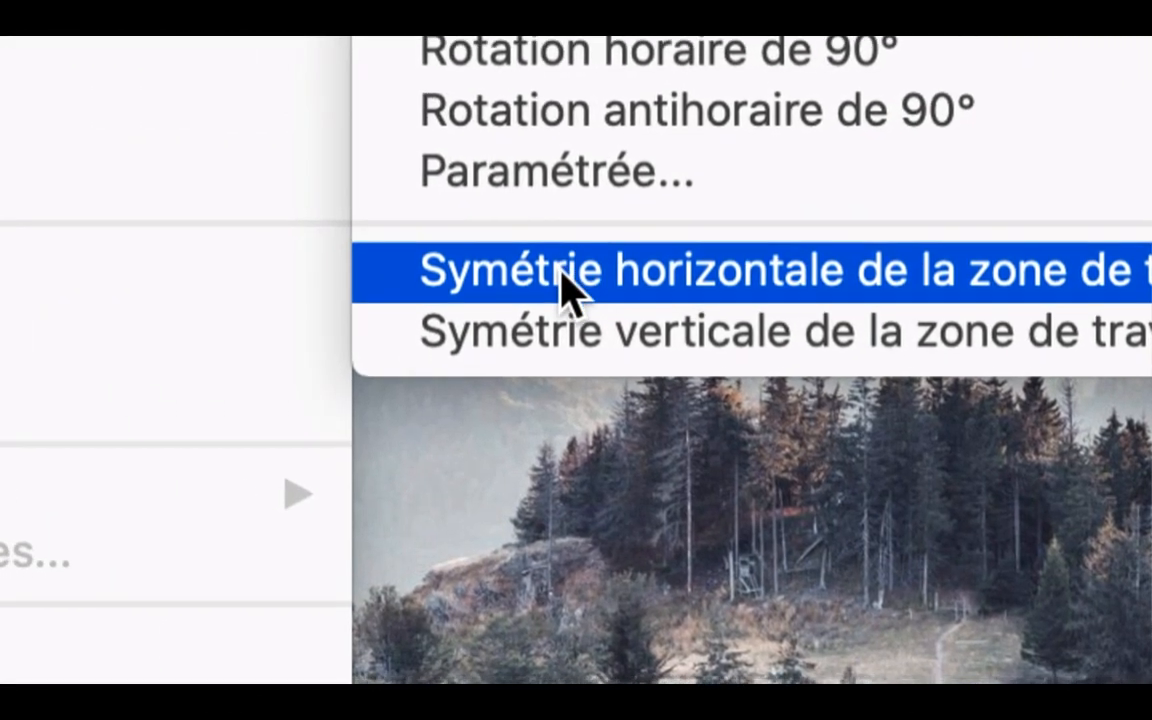
left_click(35, 247)
key("super+z")
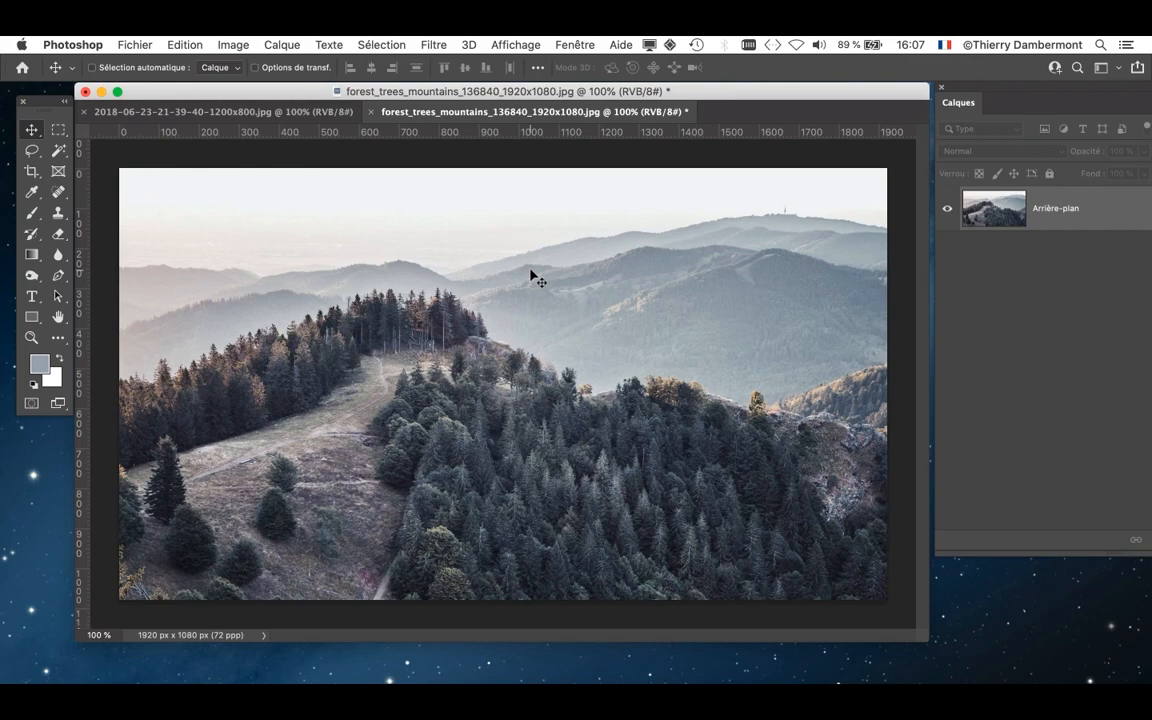
Float the wolf image in its own window and dock it back beside the forest image
left_click(252, 111)
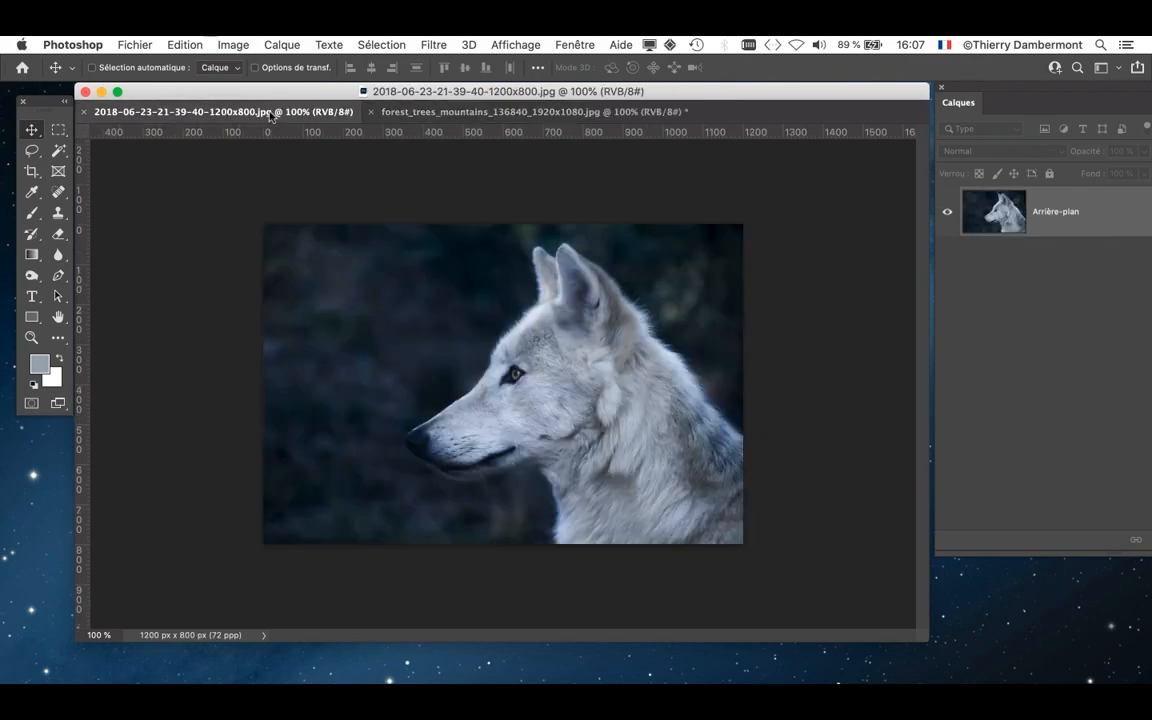
left_click_drag(270, 115, 437, 327)
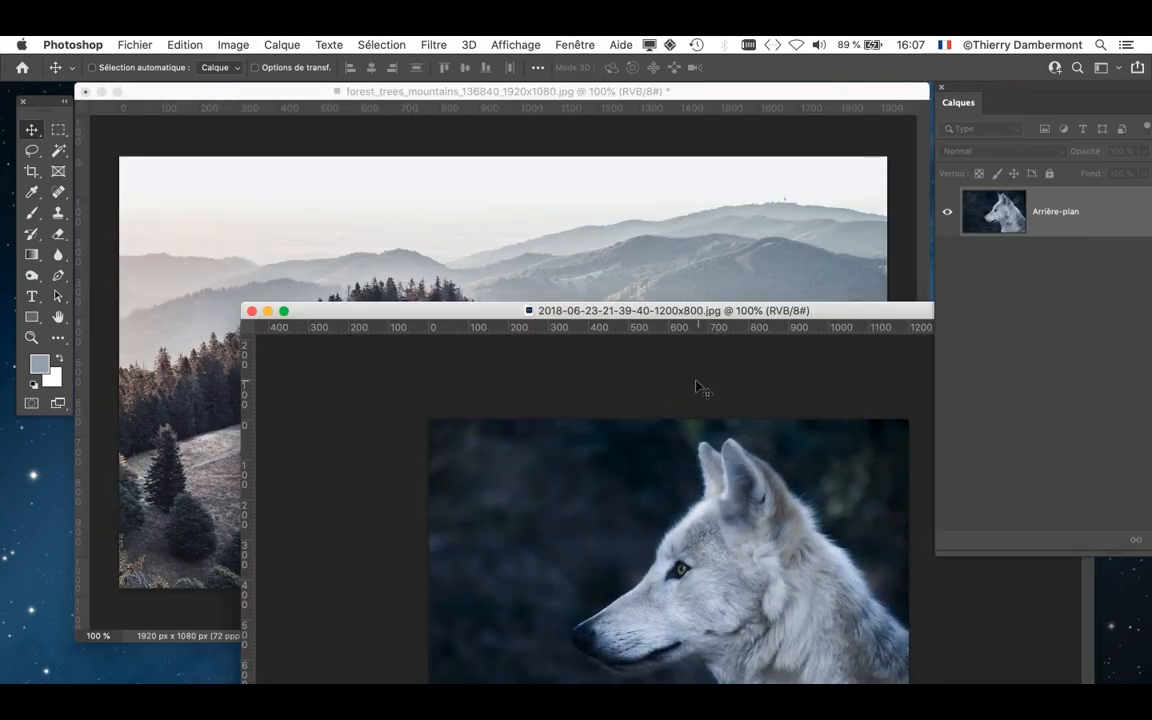
left_click_drag(731, 312, 571, 108)
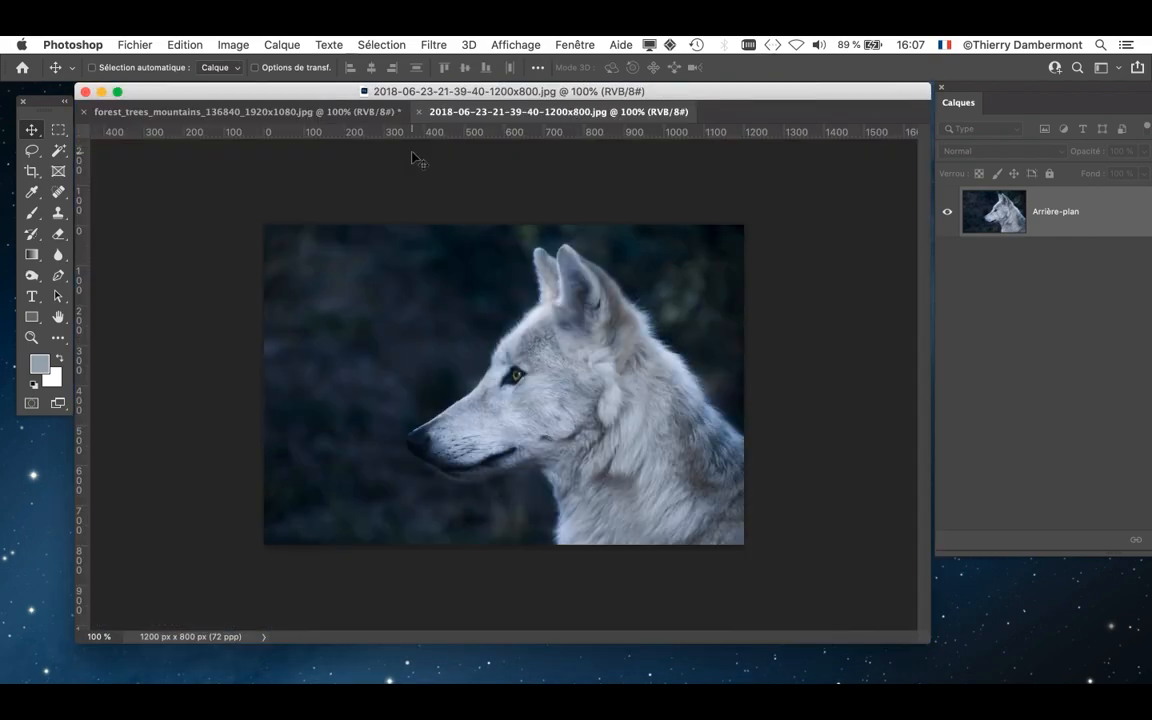
Copy the whole wolf image into the forest document as a new layer centred over the landscape
left_click(360, 112)
left_click(525, 117)
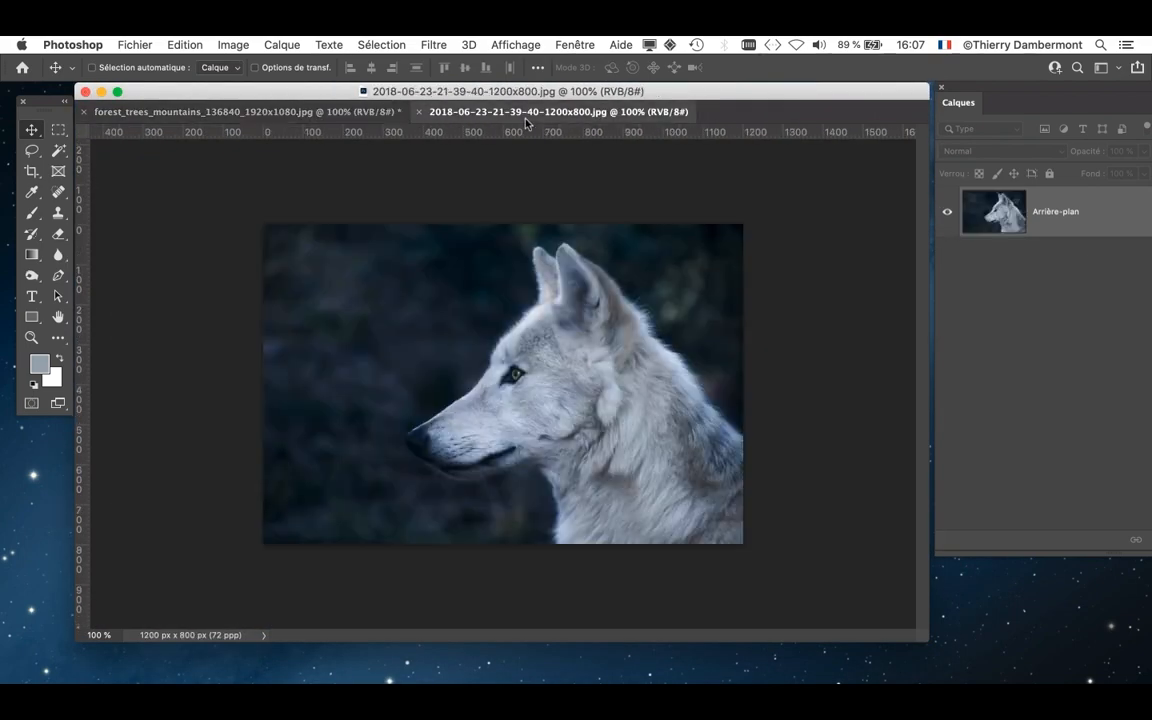
left_click(300, 112)
left_click(478, 117)
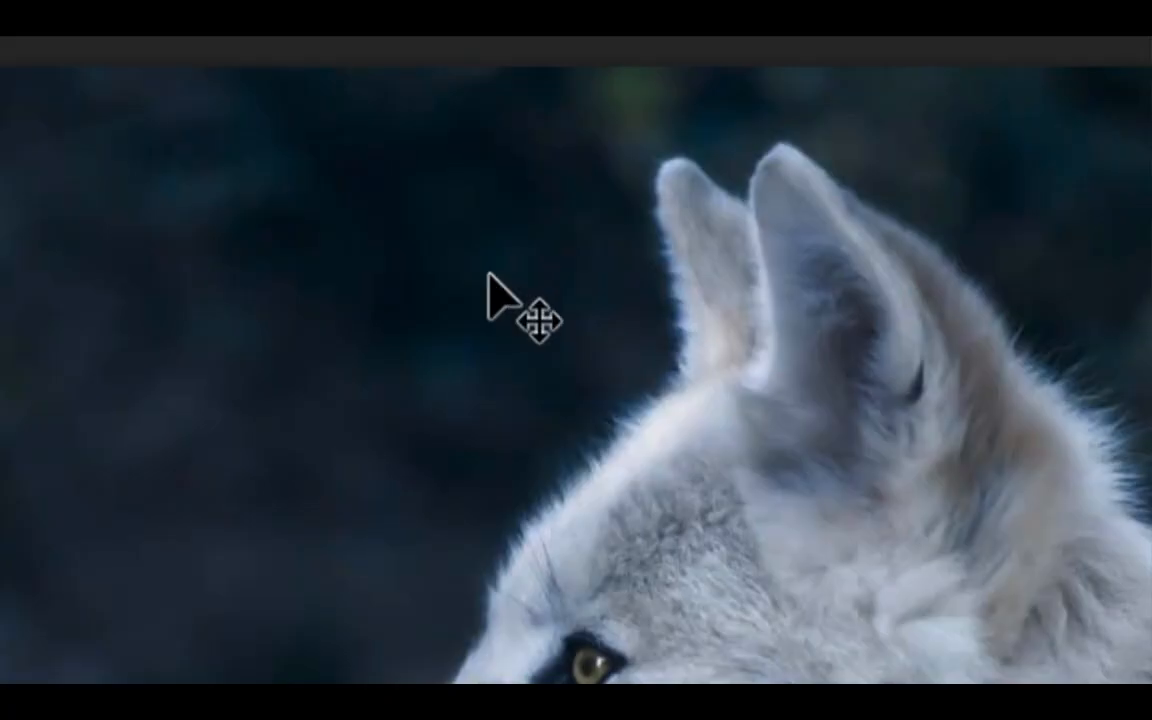
left_click_drag(488, 273, 551, 358)
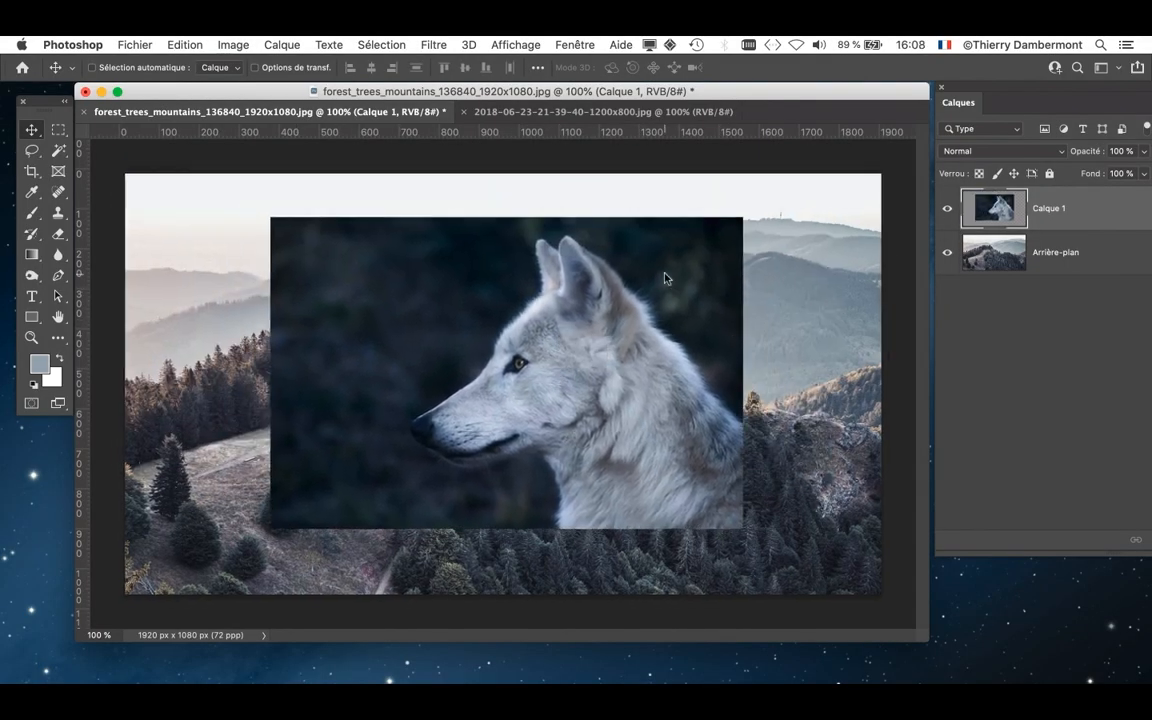
Switch to full-screen view with the menu bar and move the wolf layer into the upper-right corner of the forest canvas
key("f")
left_click_drag(592, 310, 506, 251)
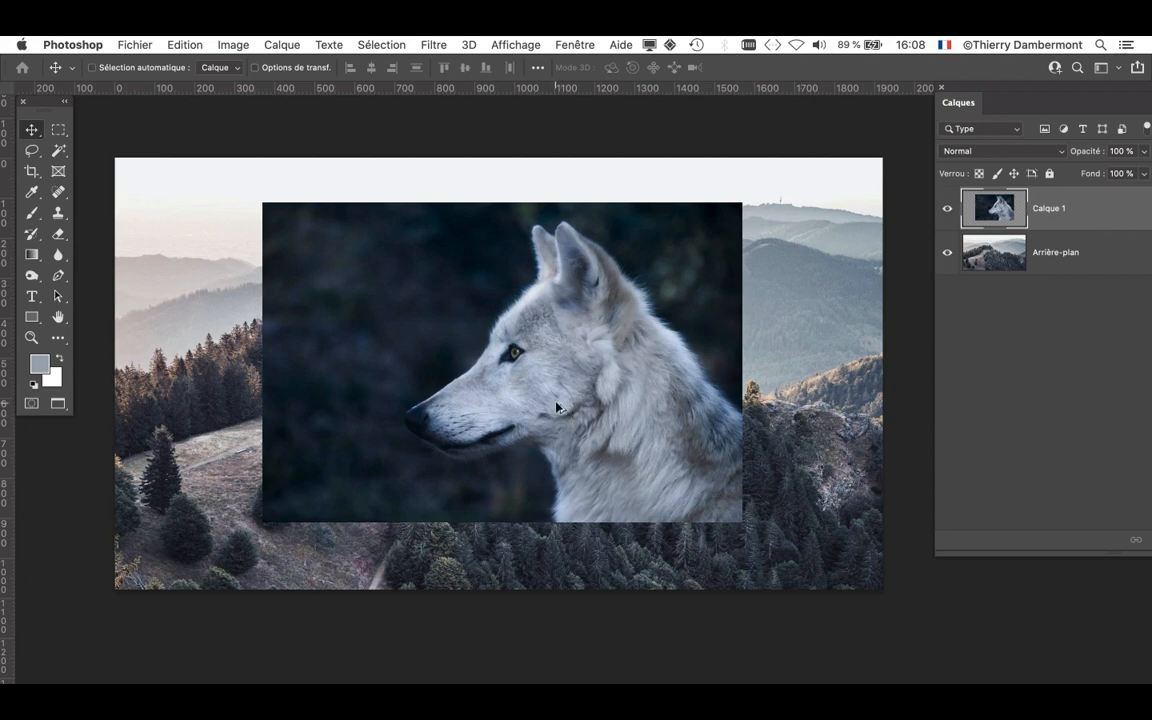
scroll(560, 405, "down", 3)
scroll(386, 334, "right", 5)
scroll(386, 334, "down", 2)
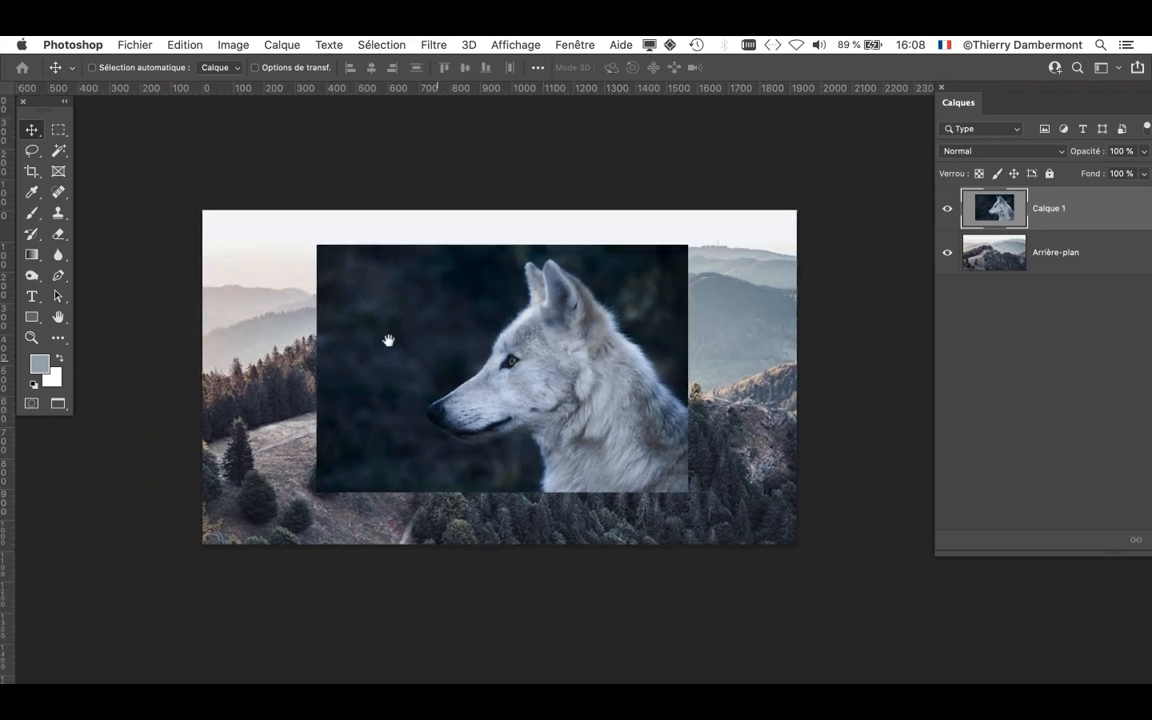
left_click_drag(363, 317, 470, 278)
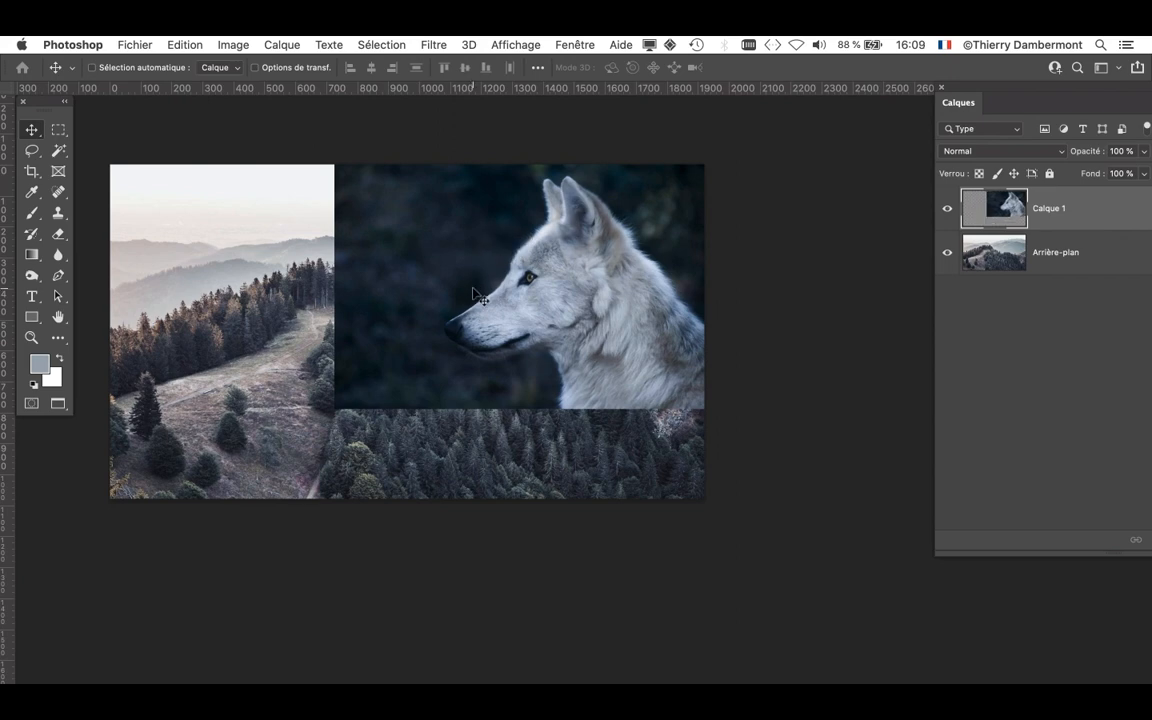
Move the layer list clear of the screen edge and convert the wolf layer, Calque 1, to a smart object
left_click_drag(985, 98, 801, 136)
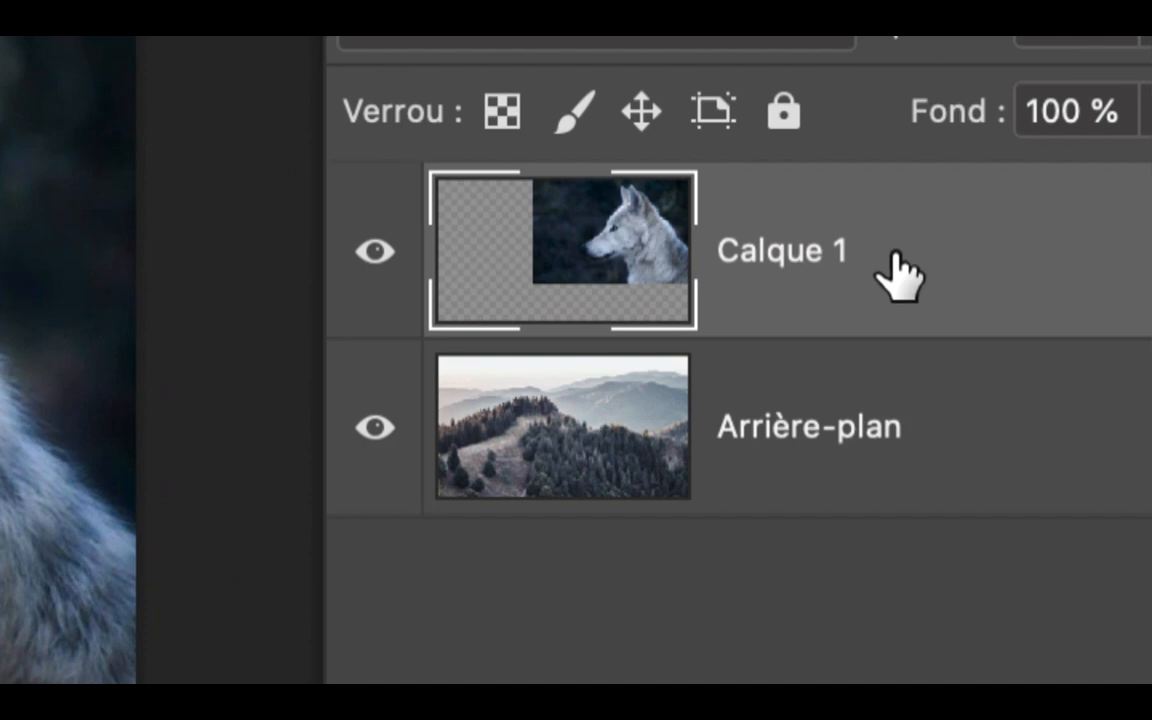
right_click(897, 274)
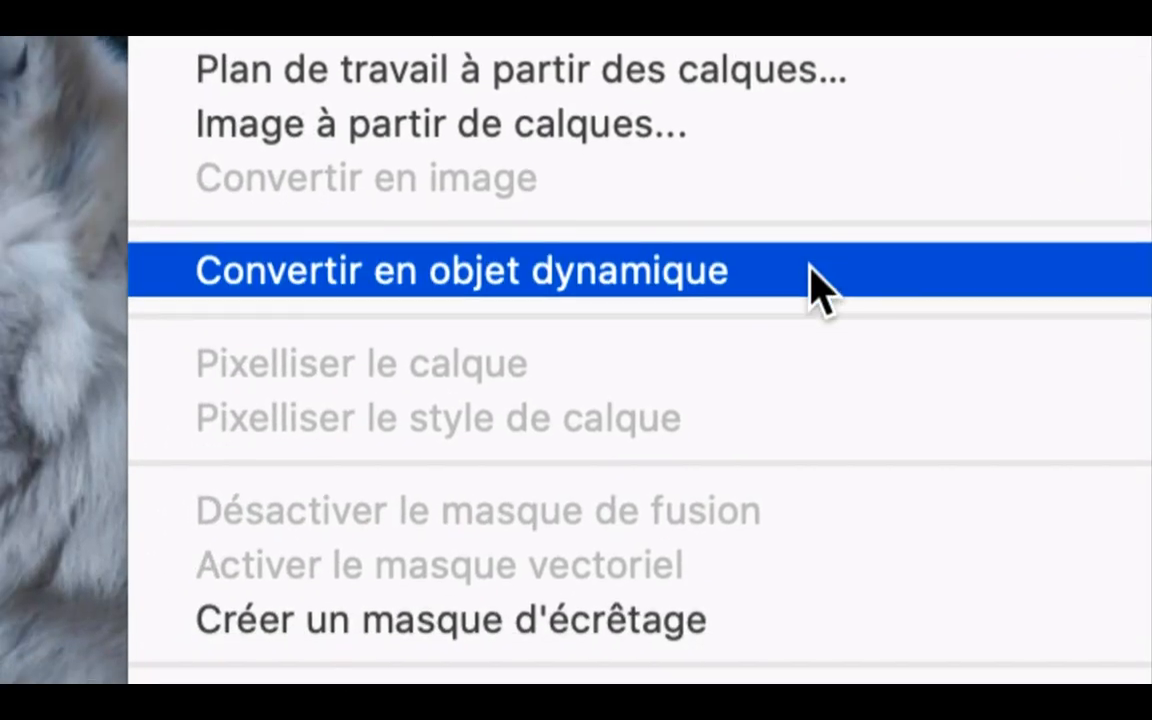
left_click(811, 268)
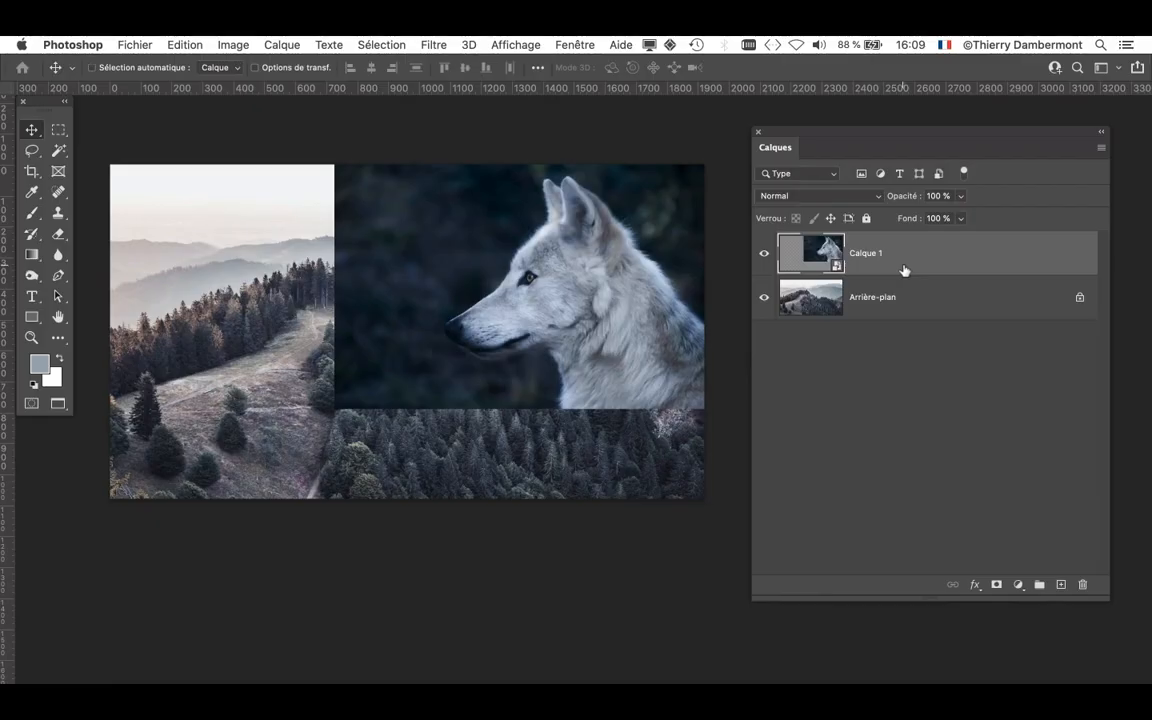
Scale the wolf layer proportionally to 136.99 % from its upper-right corner, down to the canvas's lower edge
key("super+t")
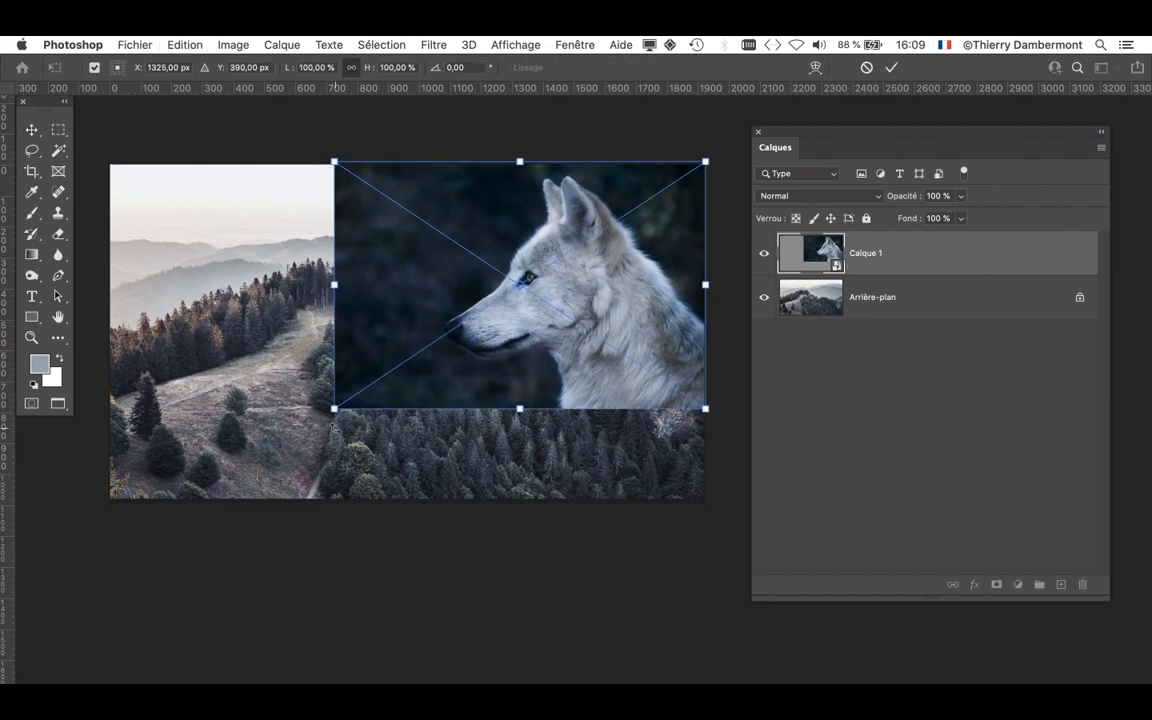
left_click_drag(314, 430, 211, 522)
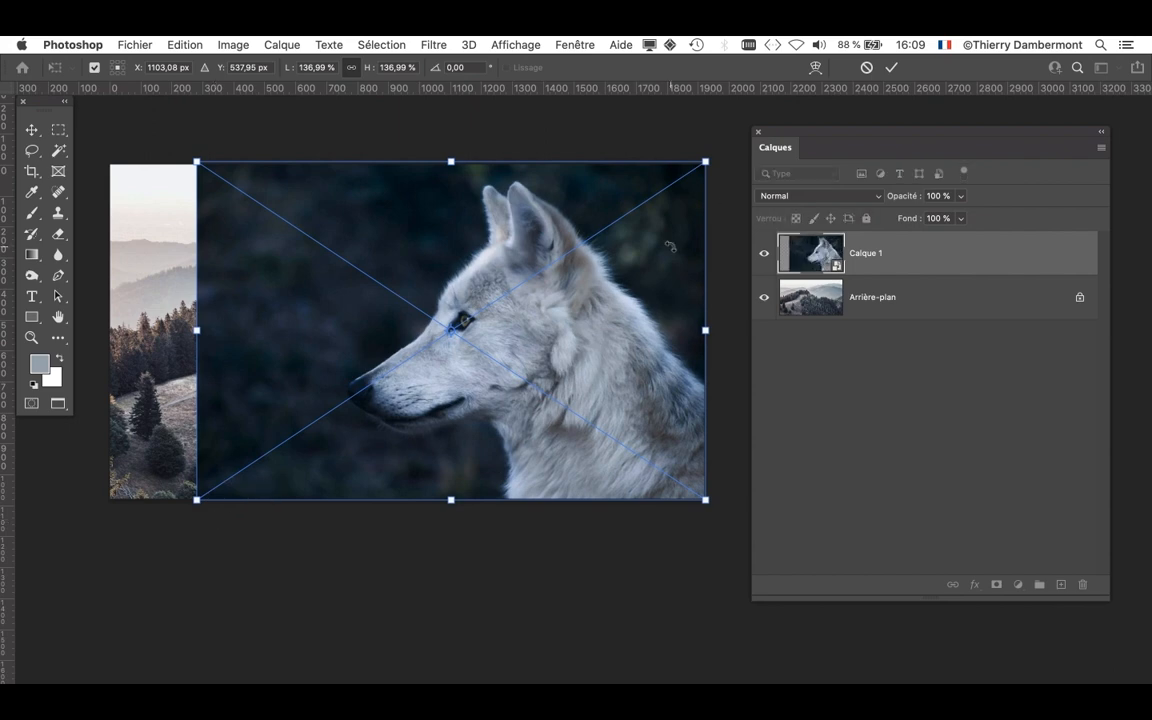
left_click(891, 67)
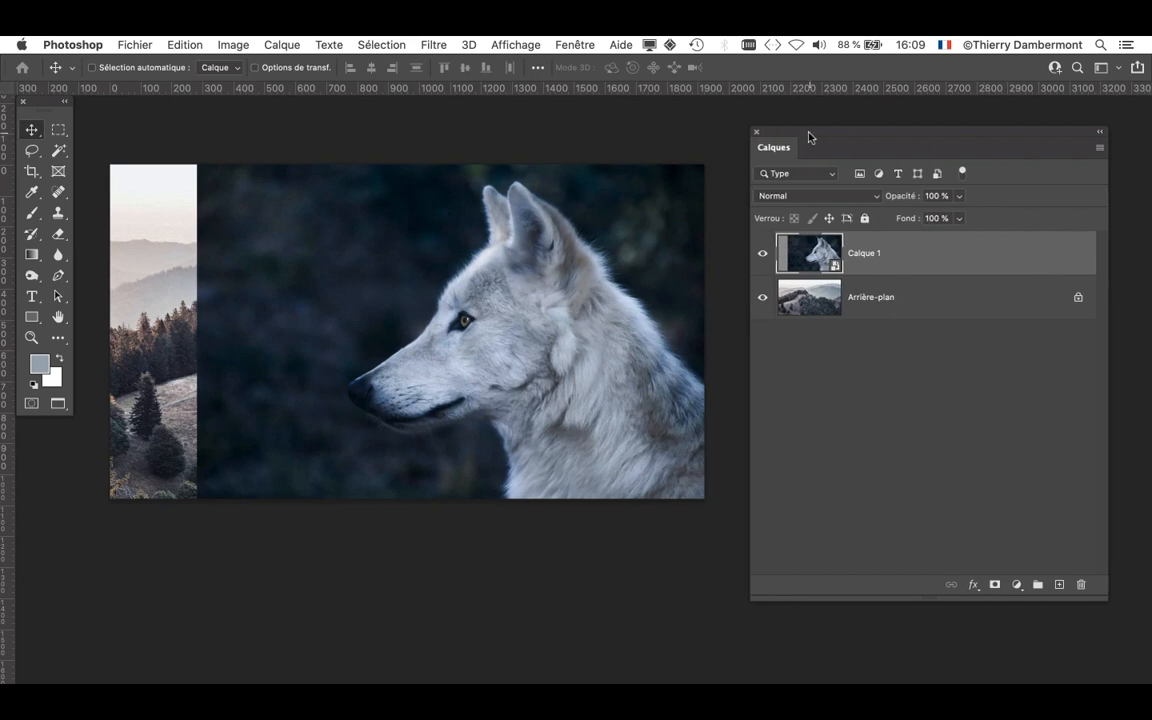
Shorten the layer list's height and add a white layer mask to the wolf layer
mouse_move(812, 135)
left_mouse_down()
mouse_move(707, 129)
mouse_move(798, 119)
left_mouse_up()
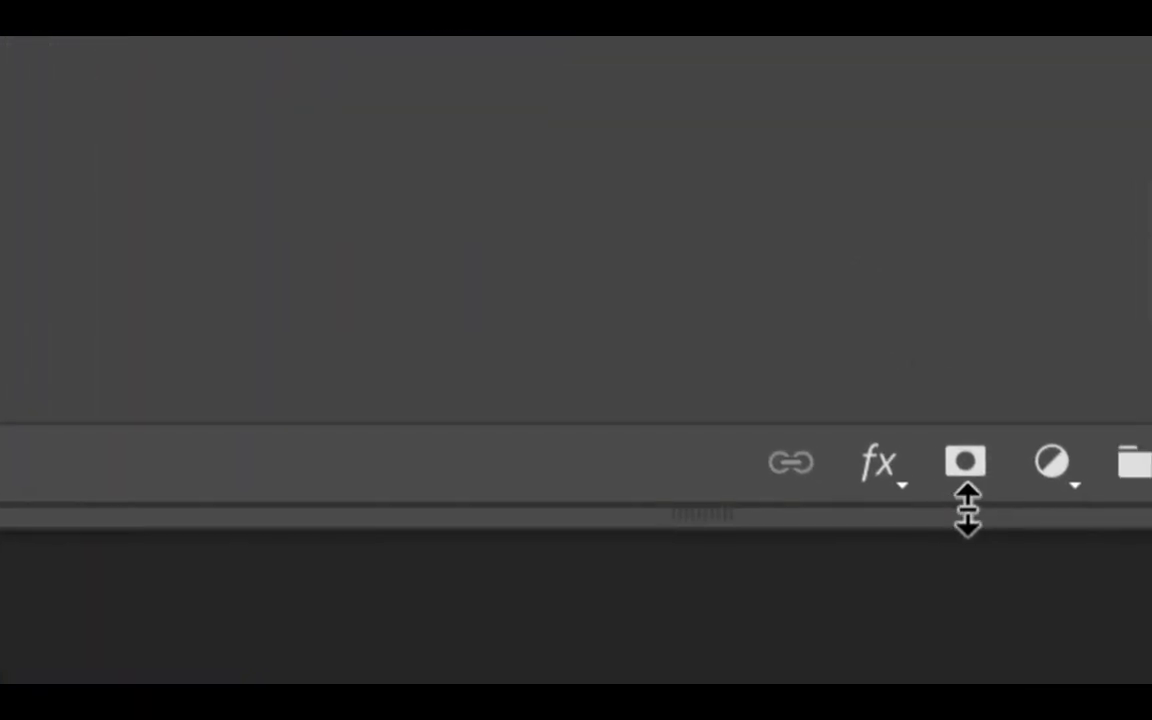
left_click_drag(970, 522, 967, 326)
left_click(949, 255)
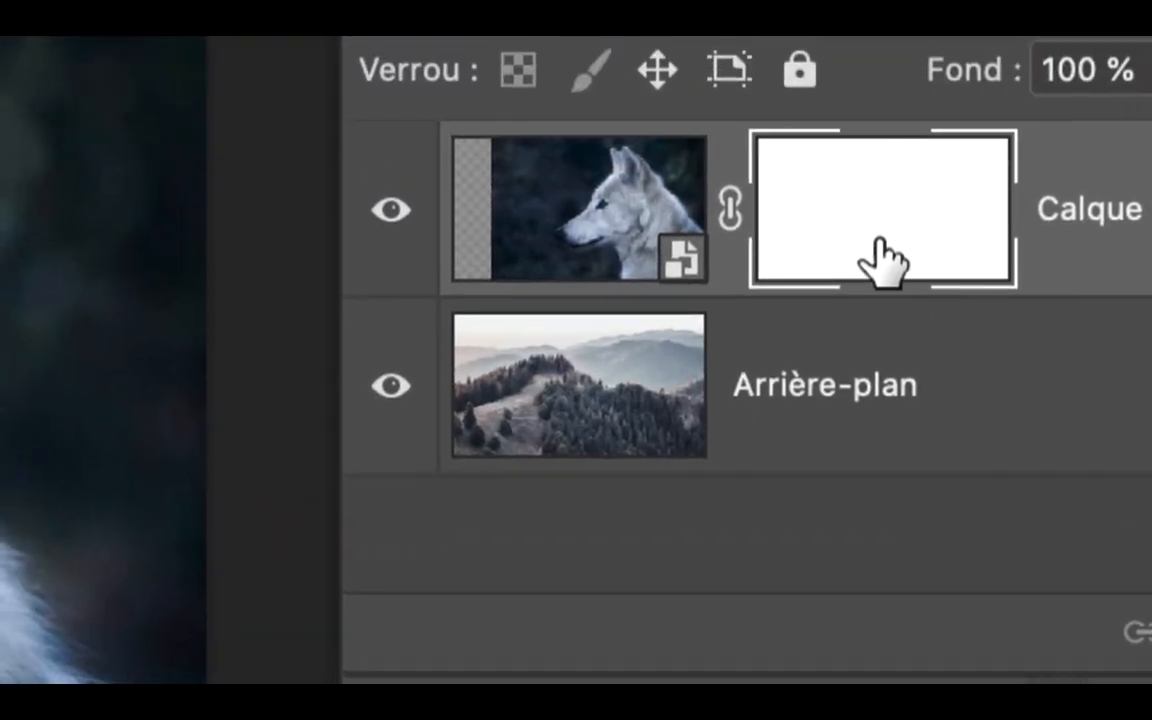
Target the wolf layer's mask, choose the Gradient tool's first Basiques preset (foreground to background), and reset the colours to default white and black
left_click(880, 258)
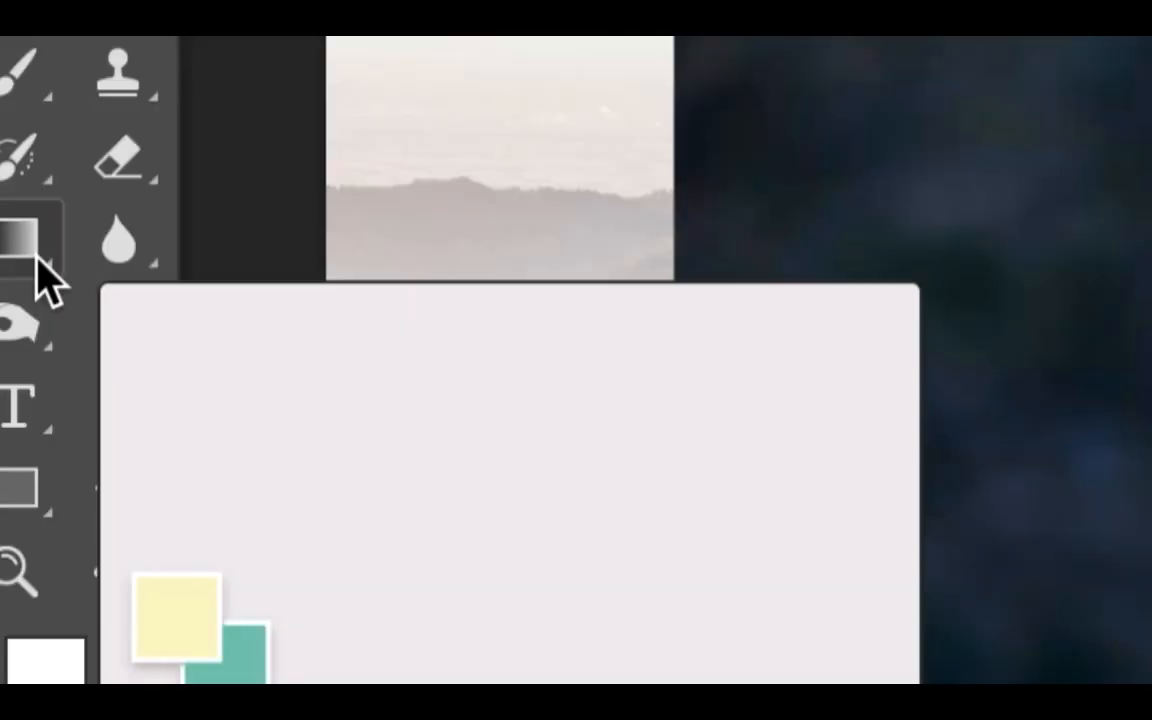
left_click(37, 258)
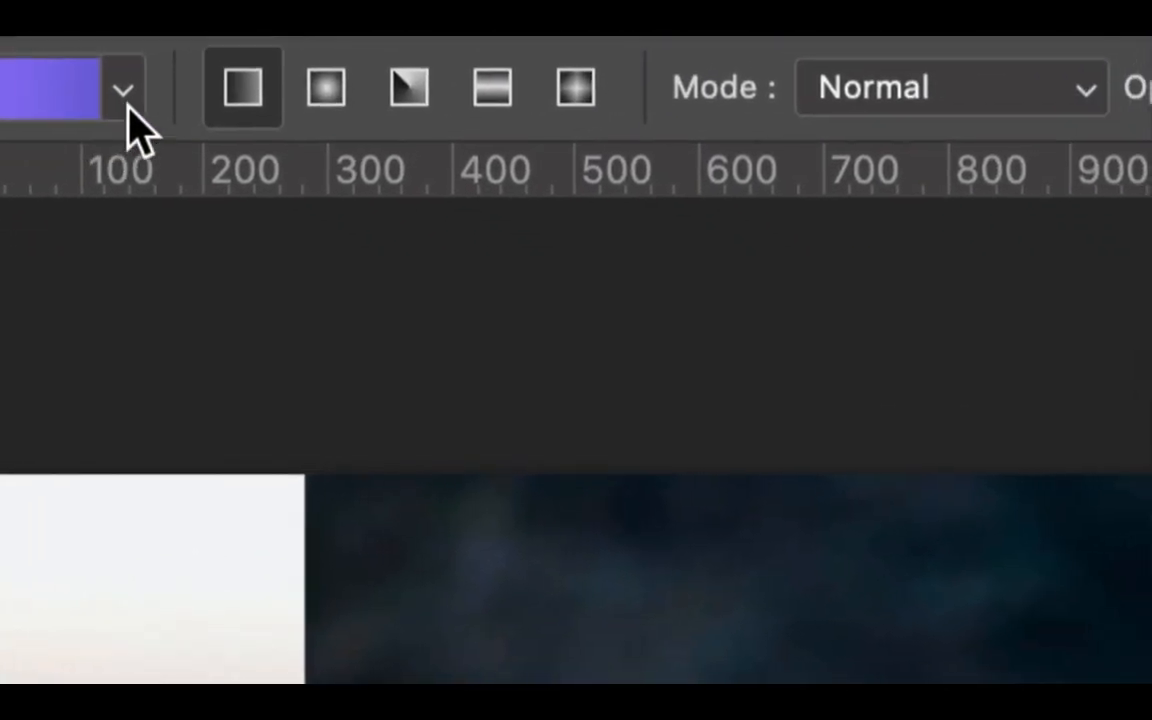
left_click(290, 118)
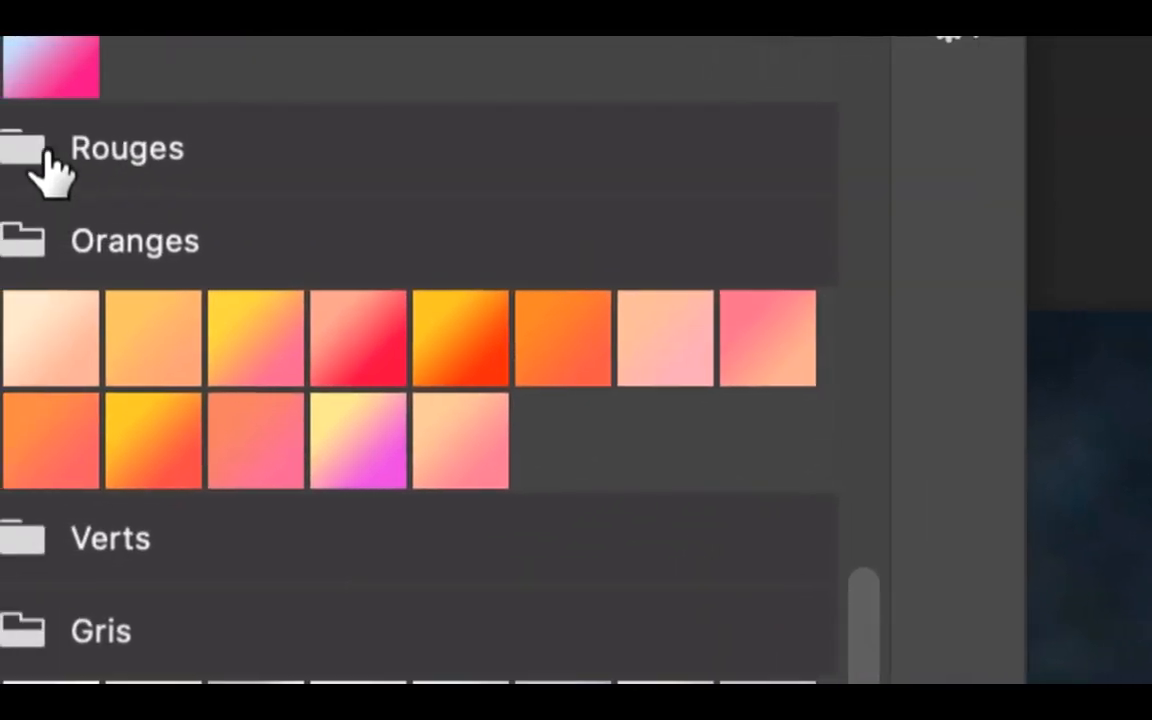
scroll(44, 180, "up", 3)
scroll(44, 180, "up", 10)
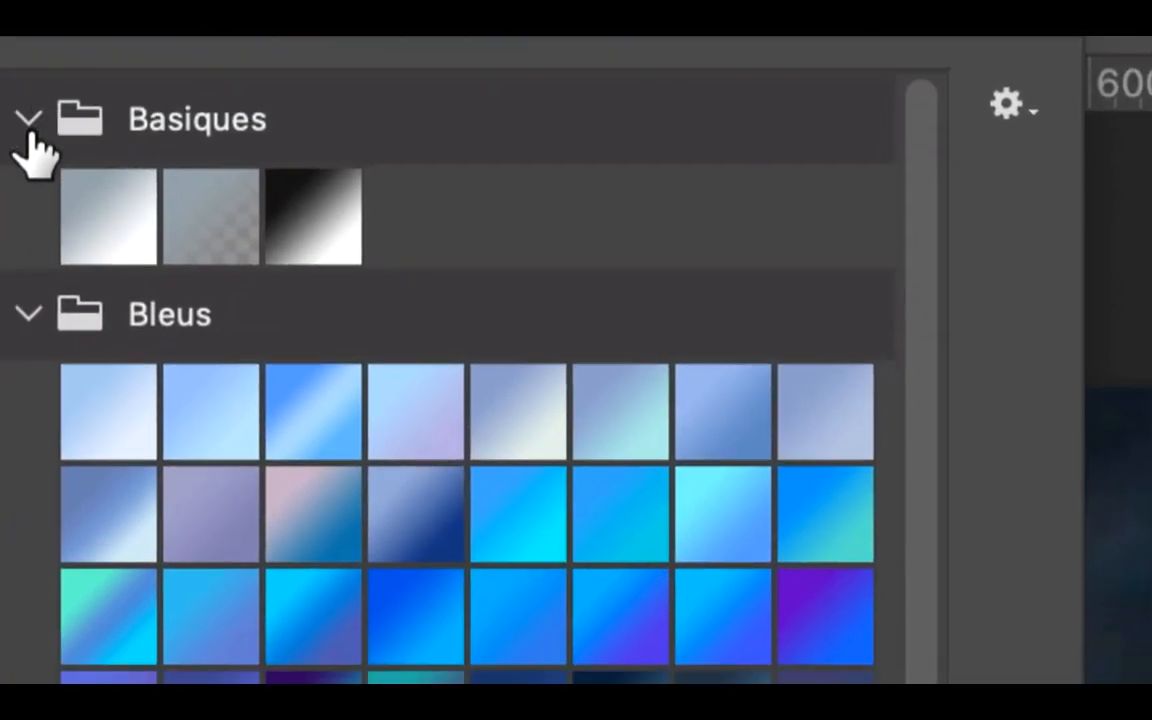
left_click(28, 122)
left_click(28, 122)
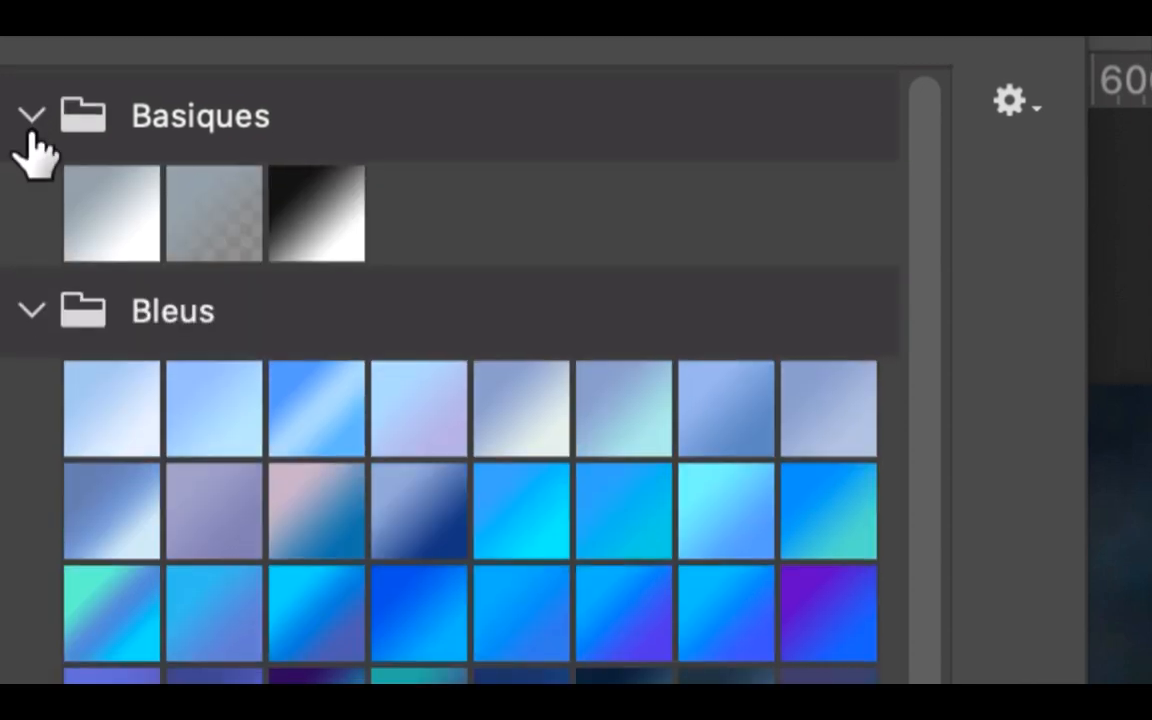
left_click(45, 170)
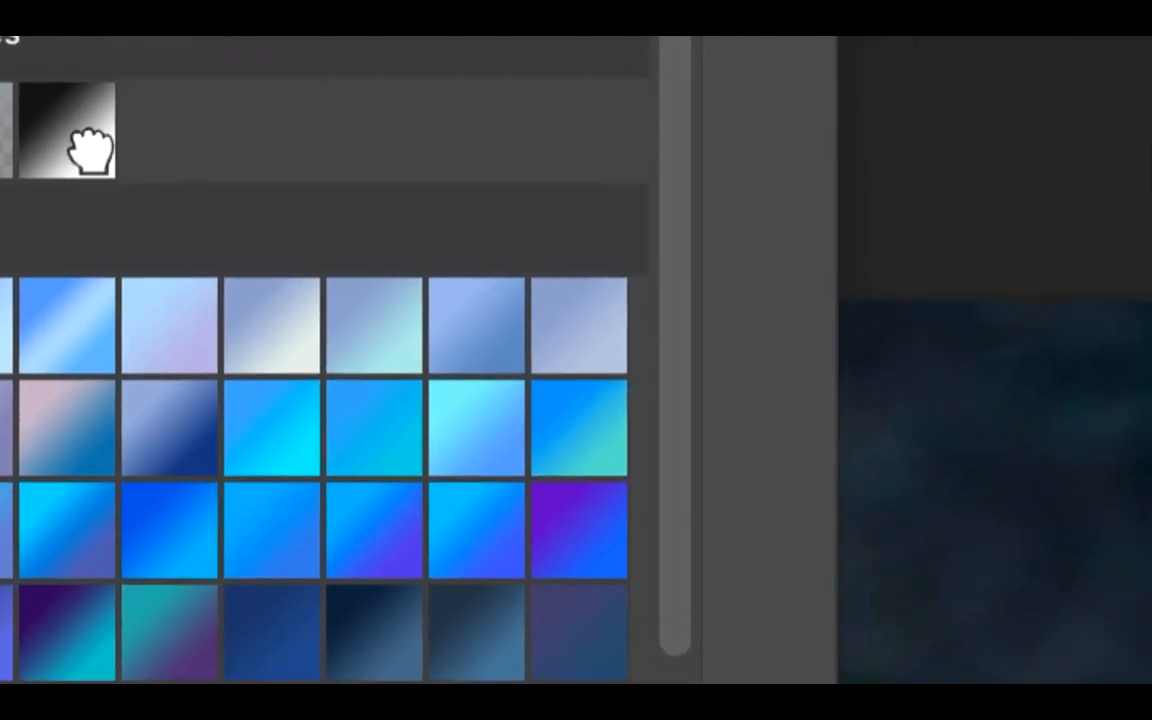
left_click(254, 145)
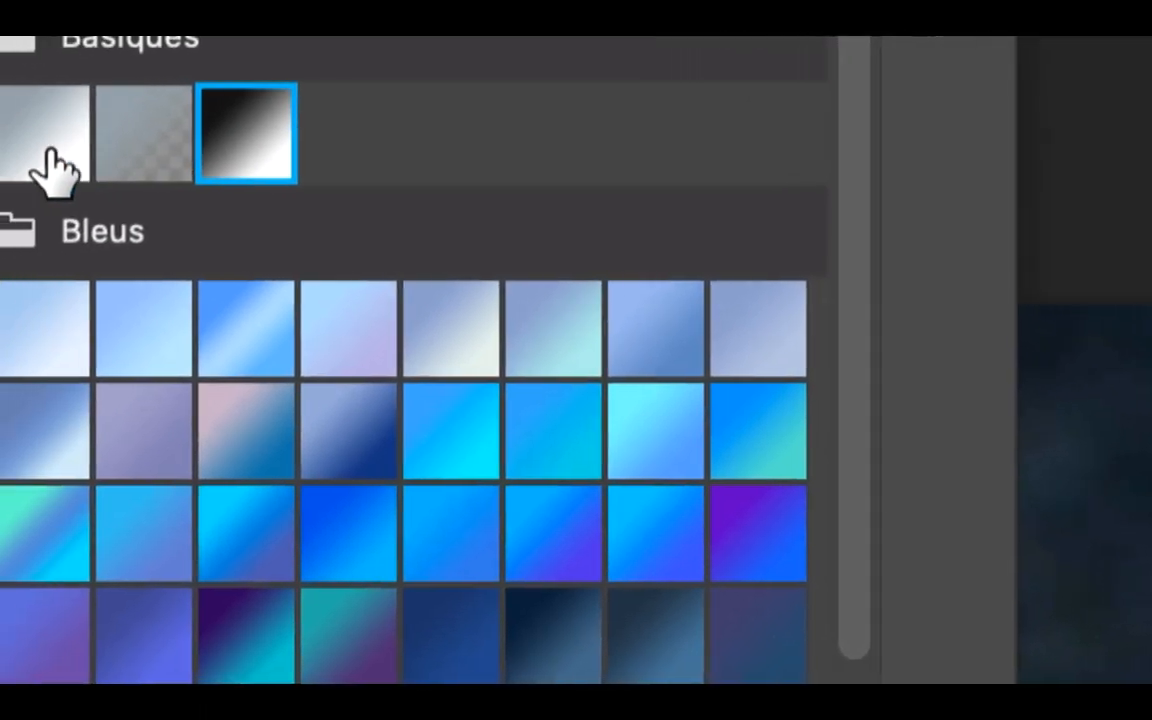
left_click(43, 145)
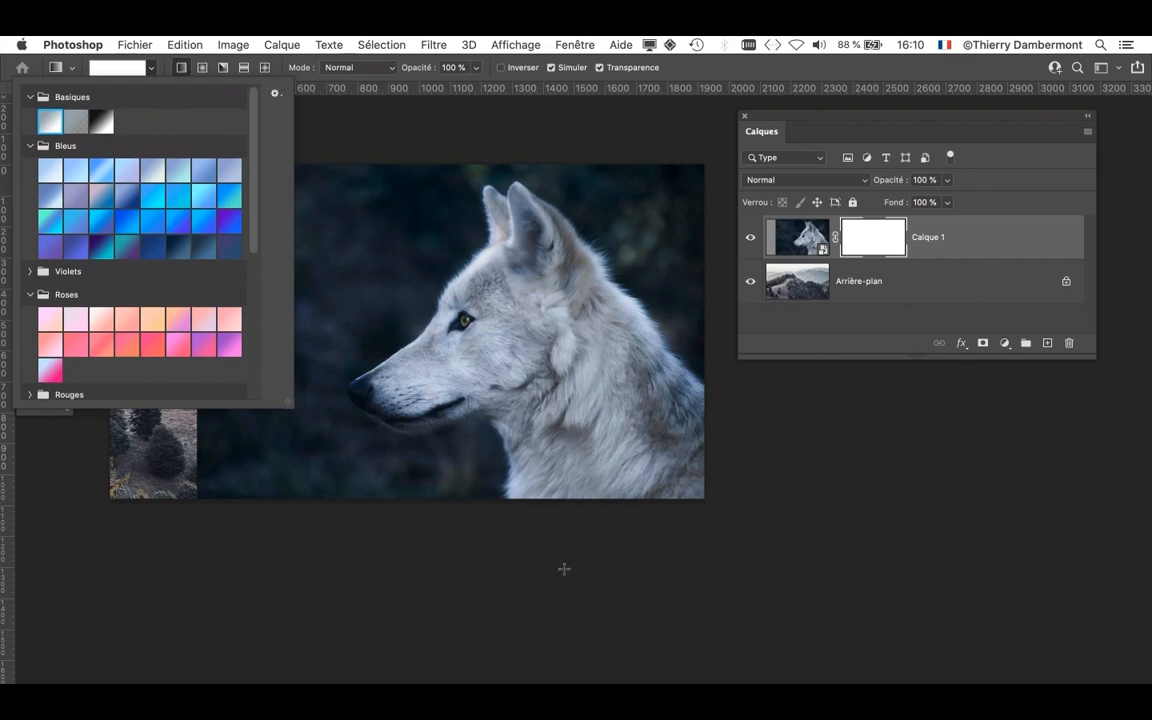
left_click(564, 569)
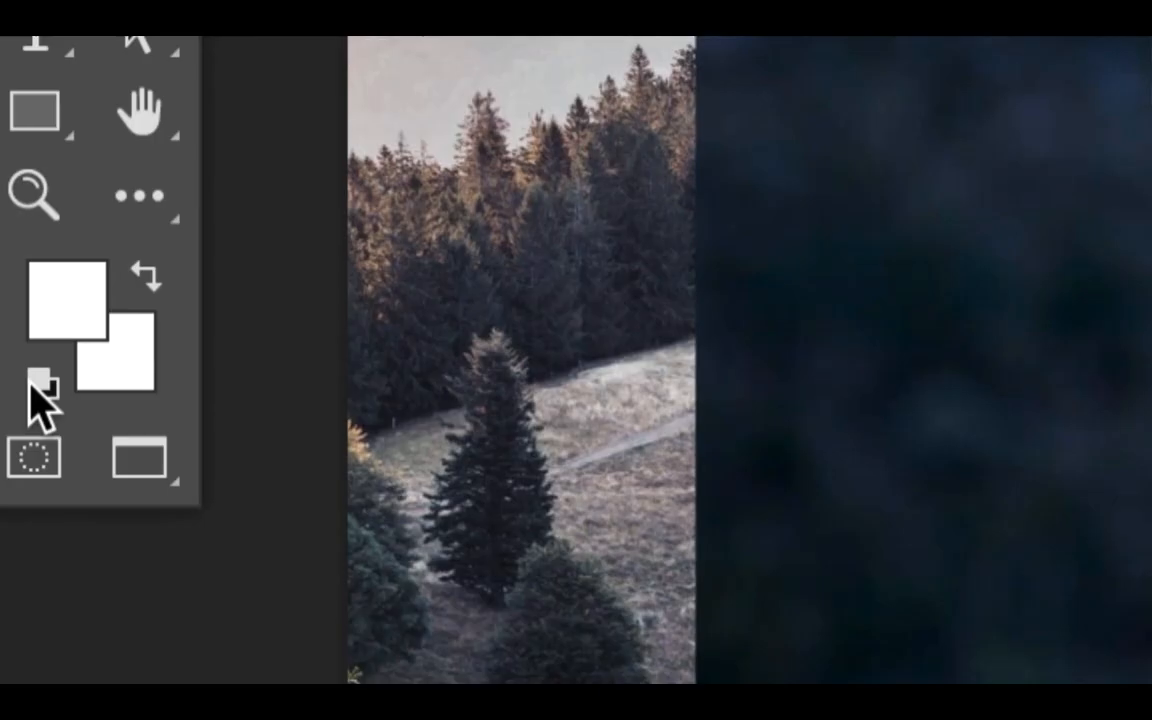
left_click(38, 384)
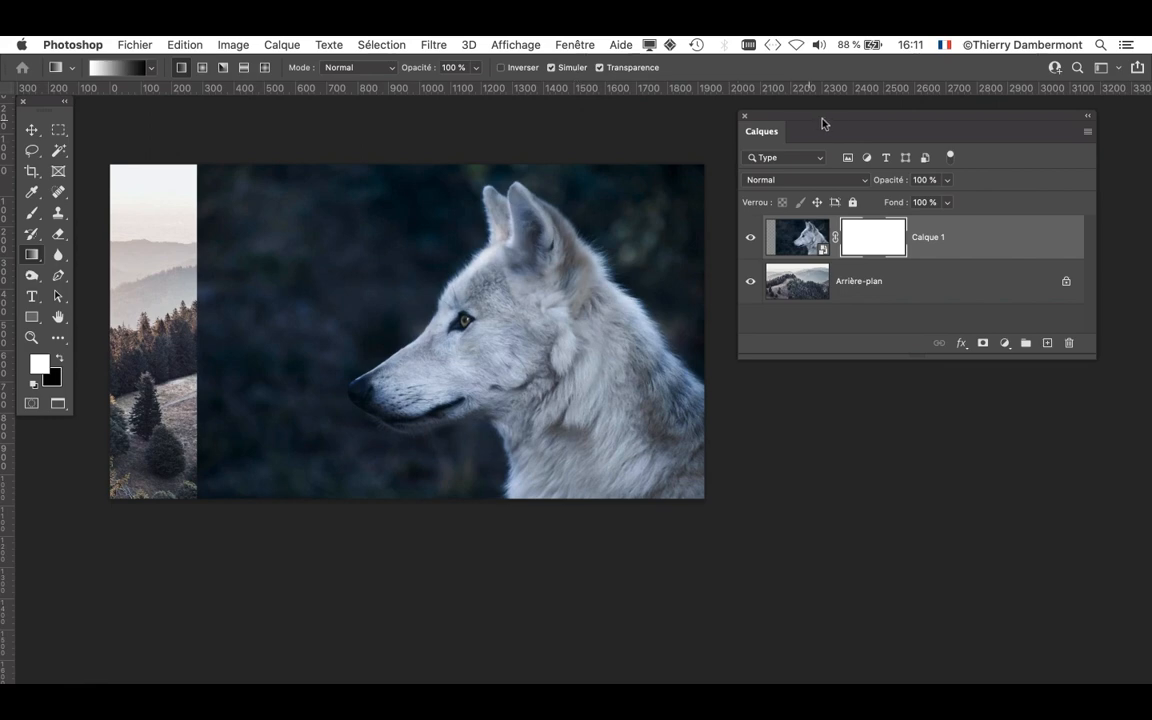
Shift the layer list slightly, target the wolf layer's mask again, and draw a horizontal linear gradient on it from the wolf towards the forest
left_click_drag(828, 122, 847, 125)
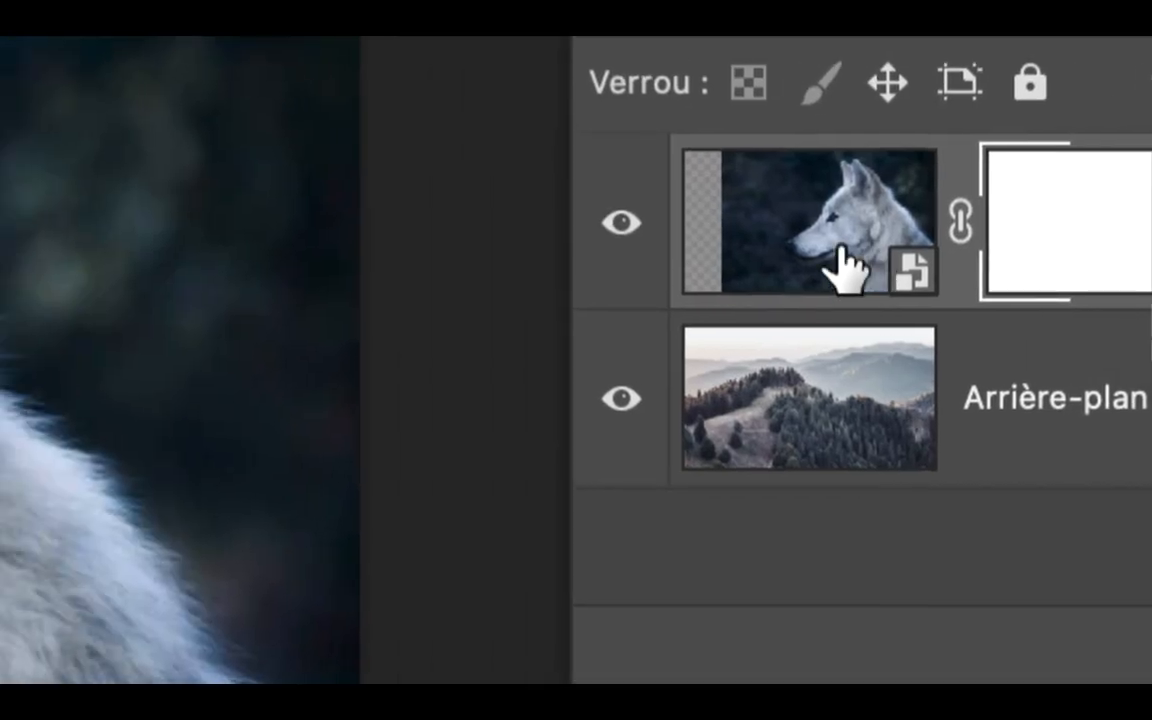
left_click(845, 265)
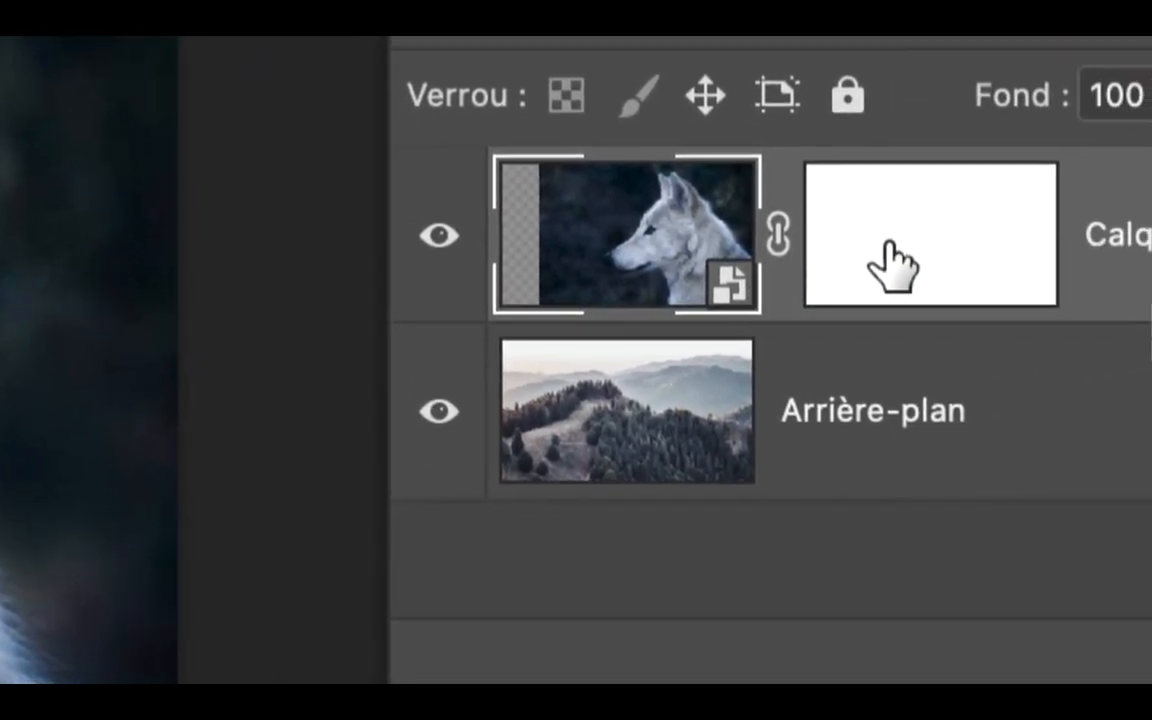
left_click(1069, 247)
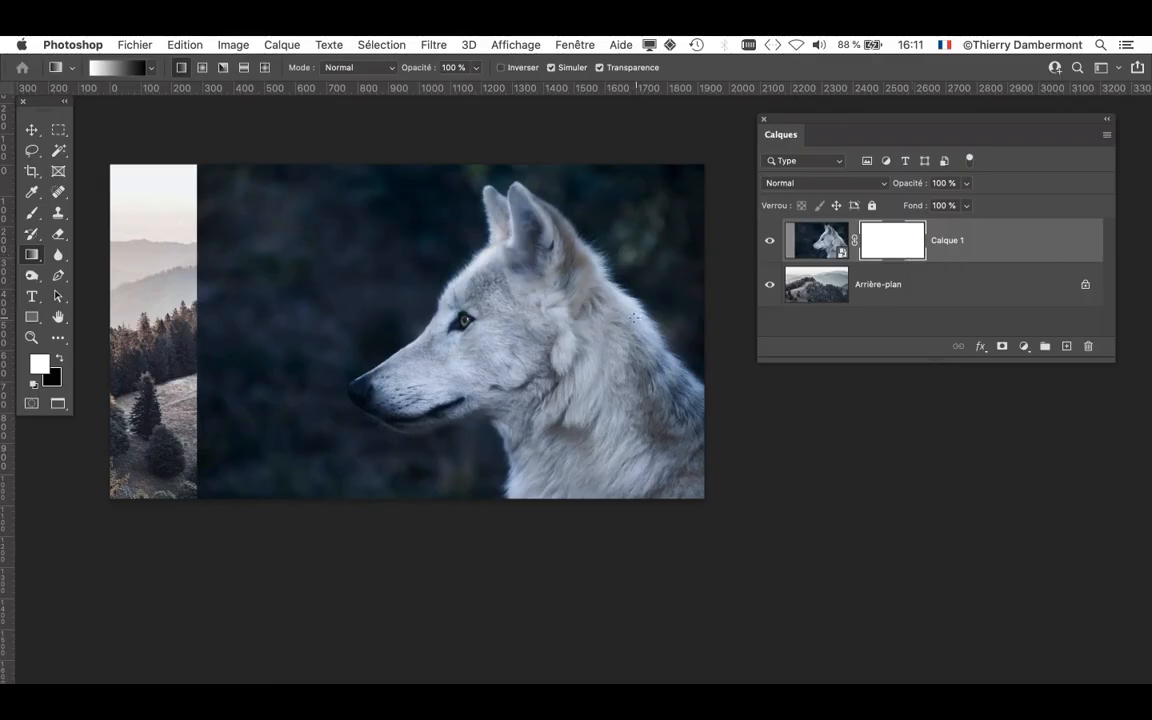
left_click_drag(500, 331, 286, 342)
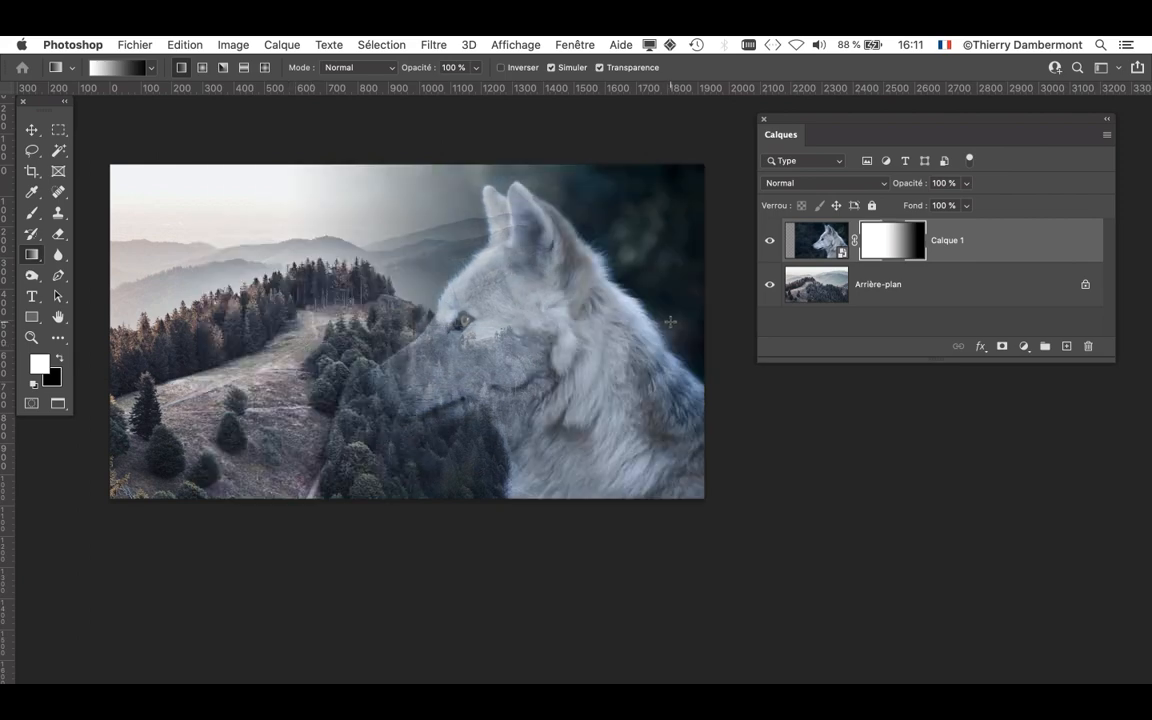
Move the layer list clear of the canvas and redraw the mask's horizontal gradient several times until the wolf's muzzle fades softly into the forest
scroll(675, 322, "down", 2)
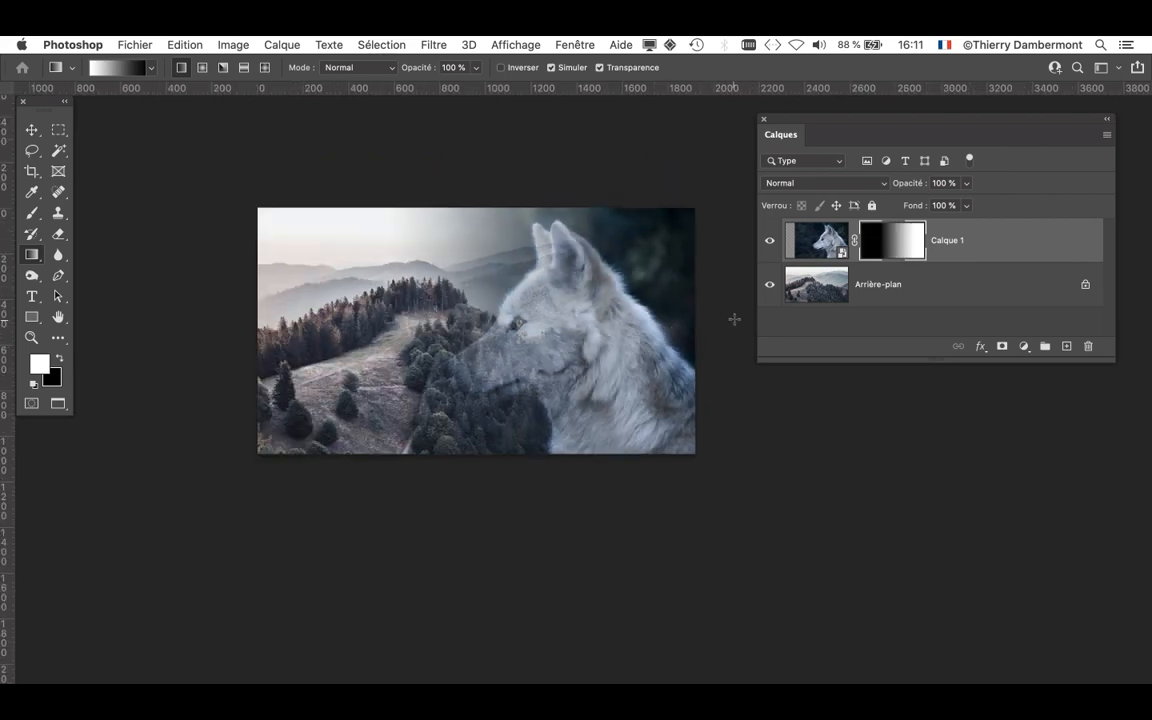
left_click_drag(827, 130, 915, 137)
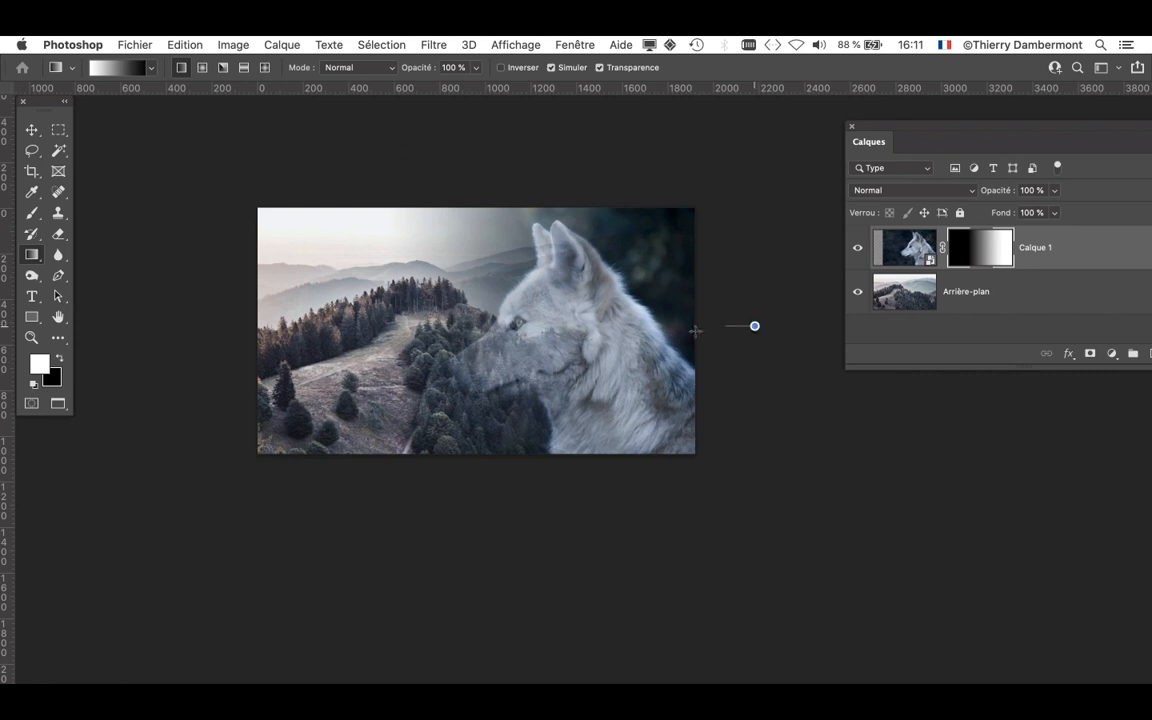
left_click_drag(753, 324, 459, 348)
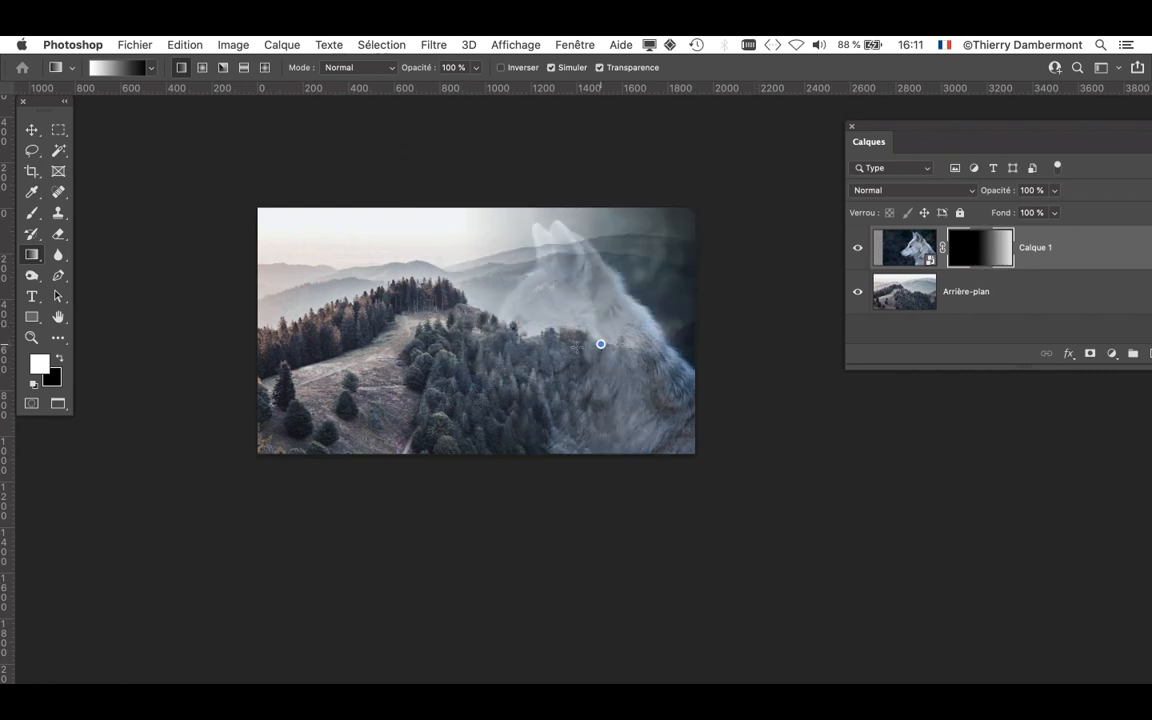
left_click_drag(535, 310, 335, 336)
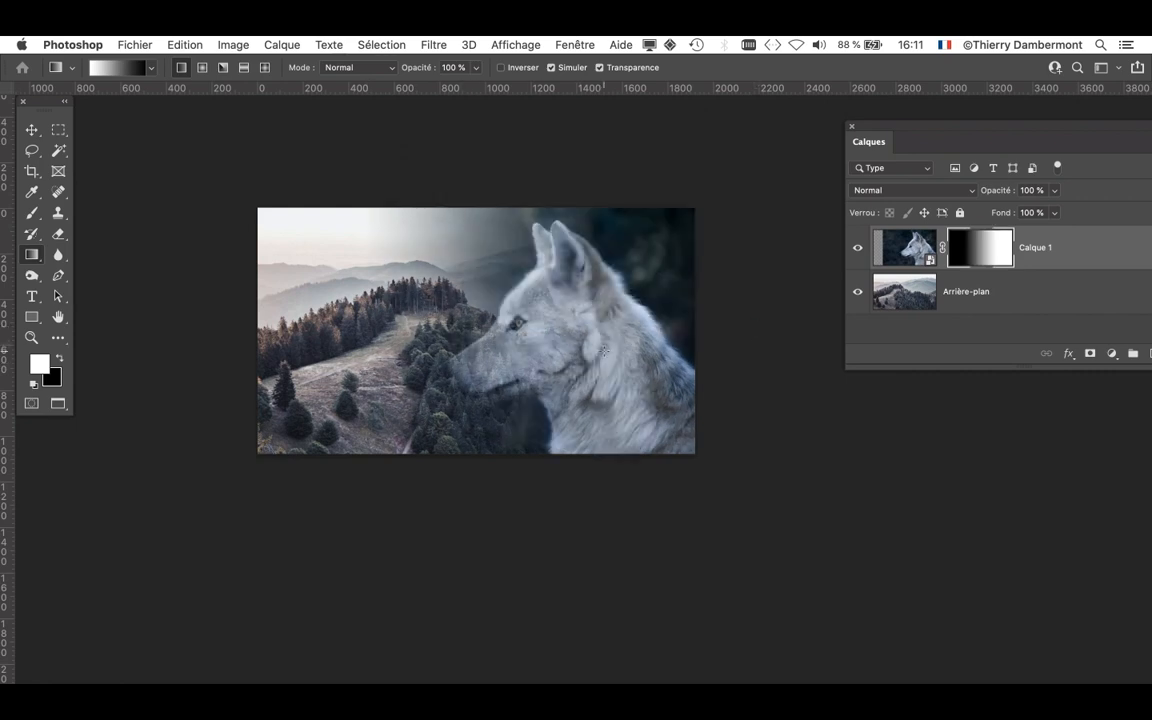
left_click_drag(603, 352, 402, 367)
left_click_drag(495, 369, 358, 374)
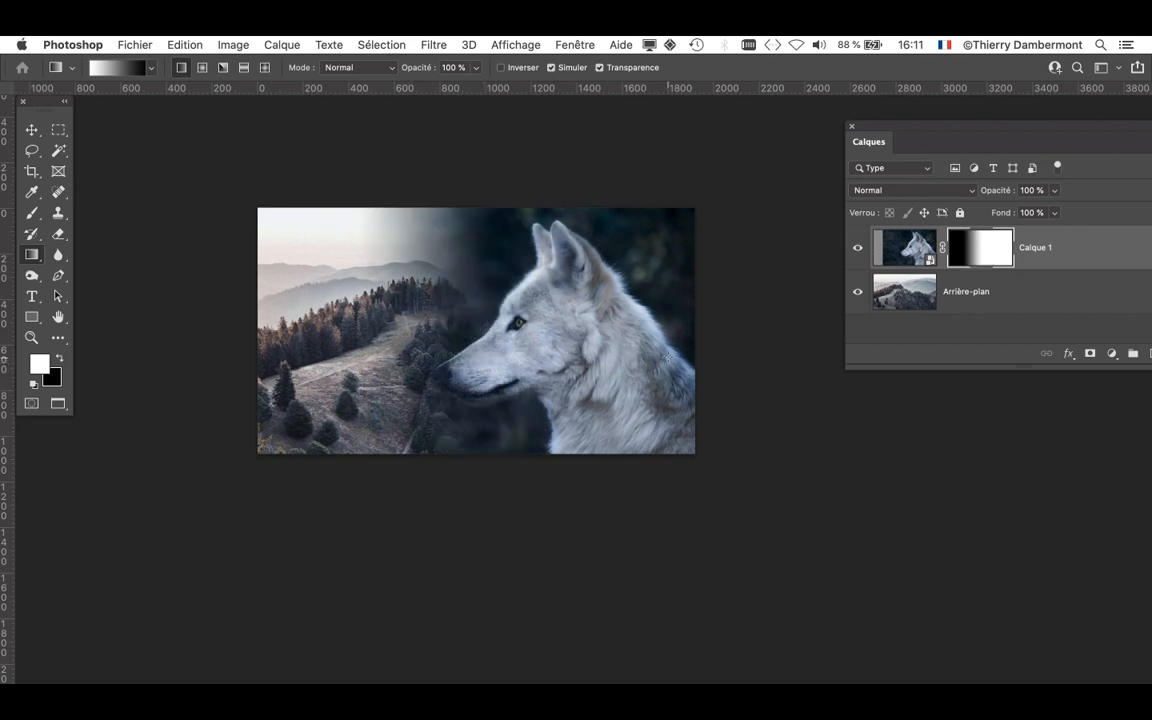
left_click_drag(806, 361, 470, 380)
left_click_drag(833, 363, 367, 398)
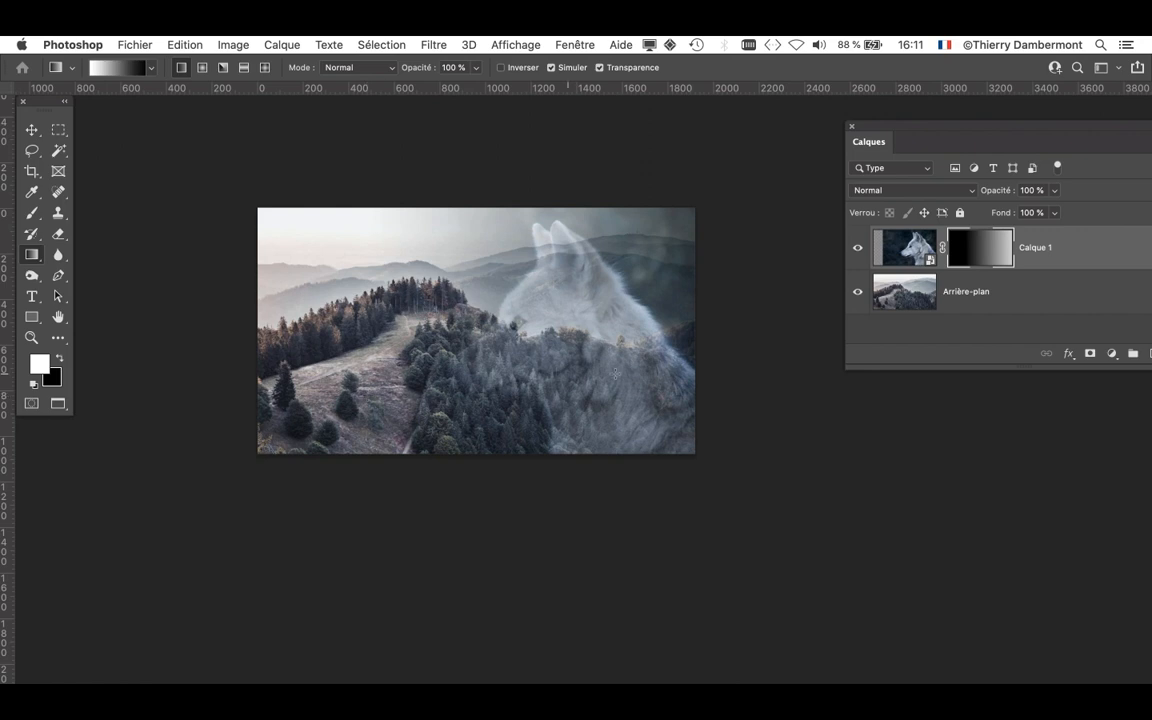
left_click_drag(768, 363, 692, 363)
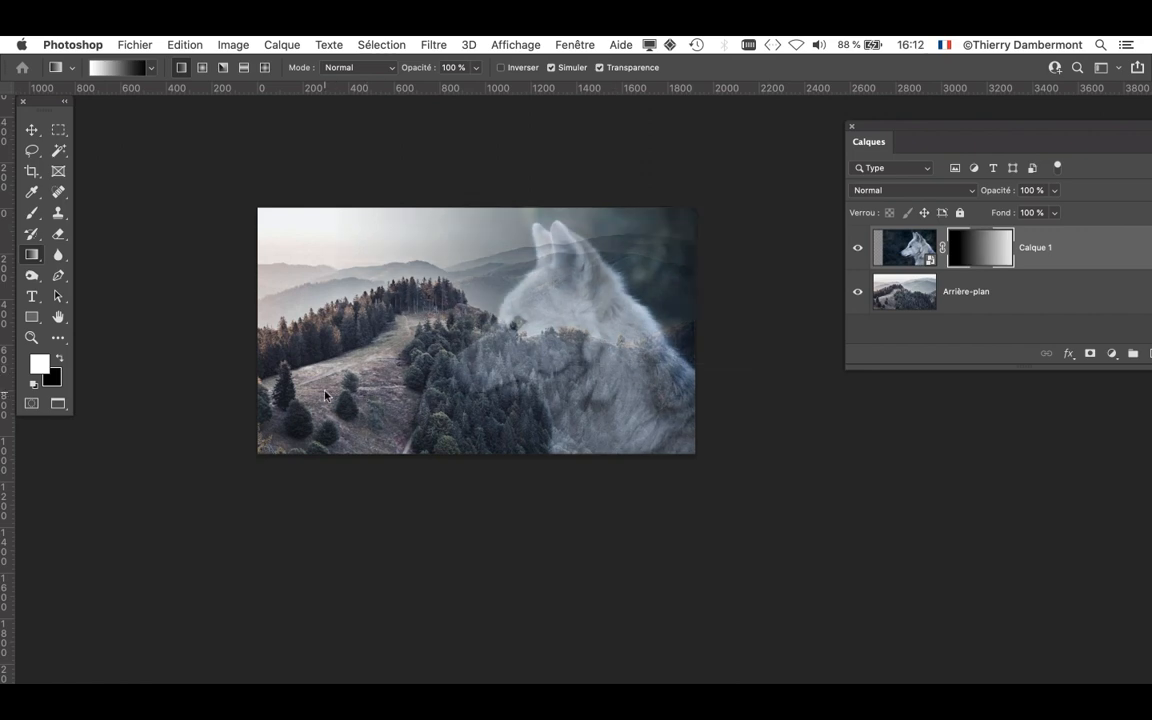
left_click_drag(705, 360, 420, 371)
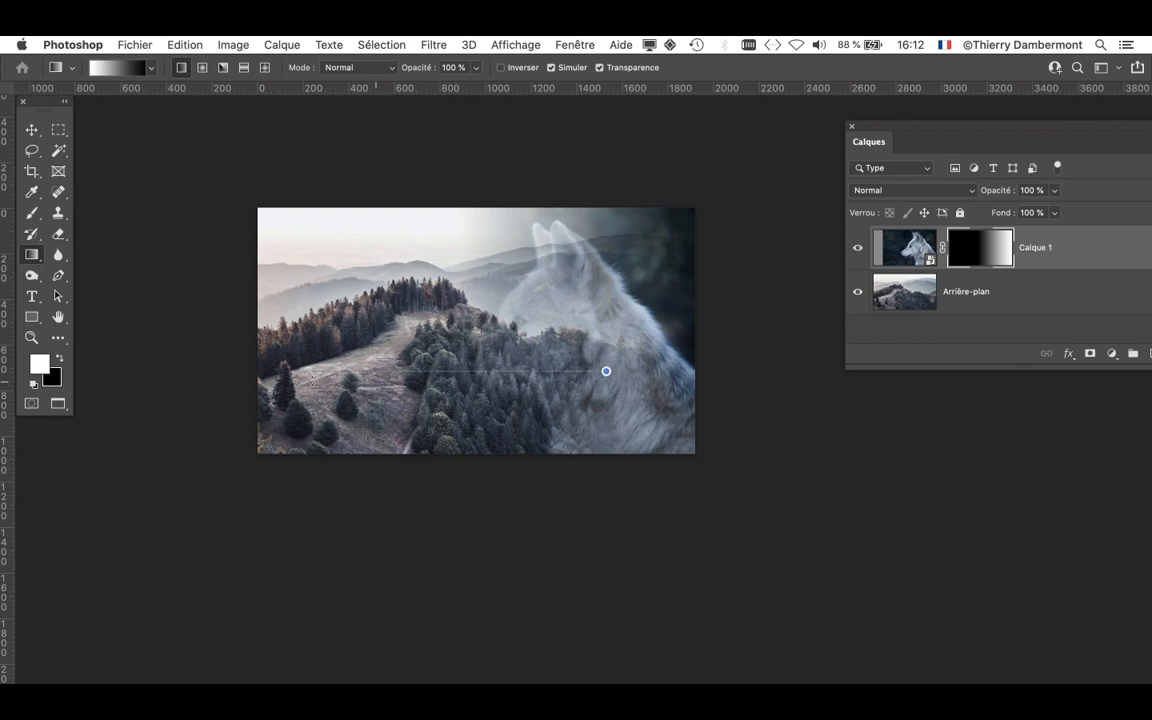
left_click_drag(314, 390, 314, 390)
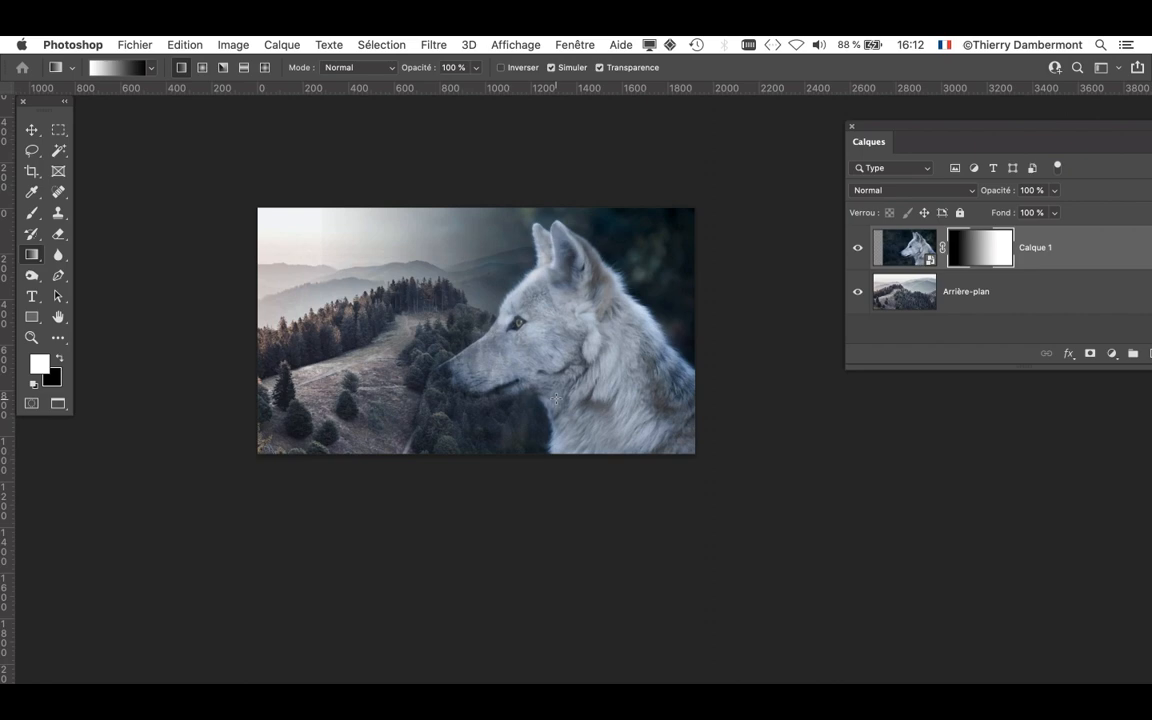
scroll(498, 337, "up", 2)
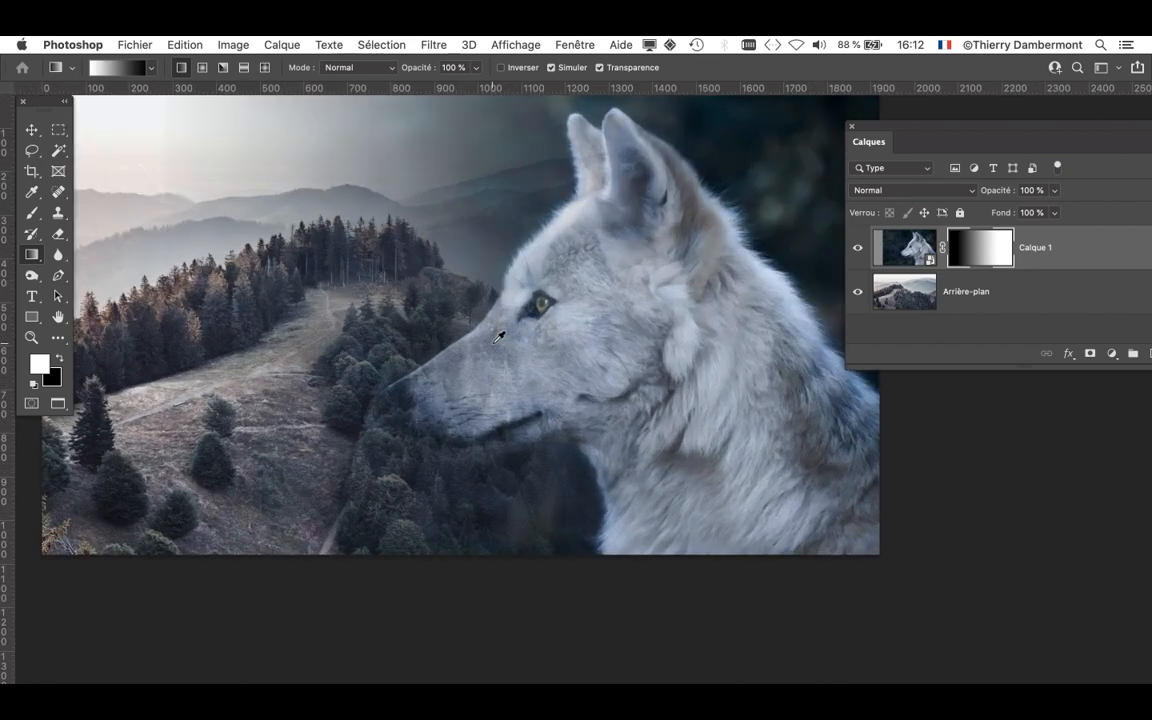
left_click_drag(588, 328, 527, 321)
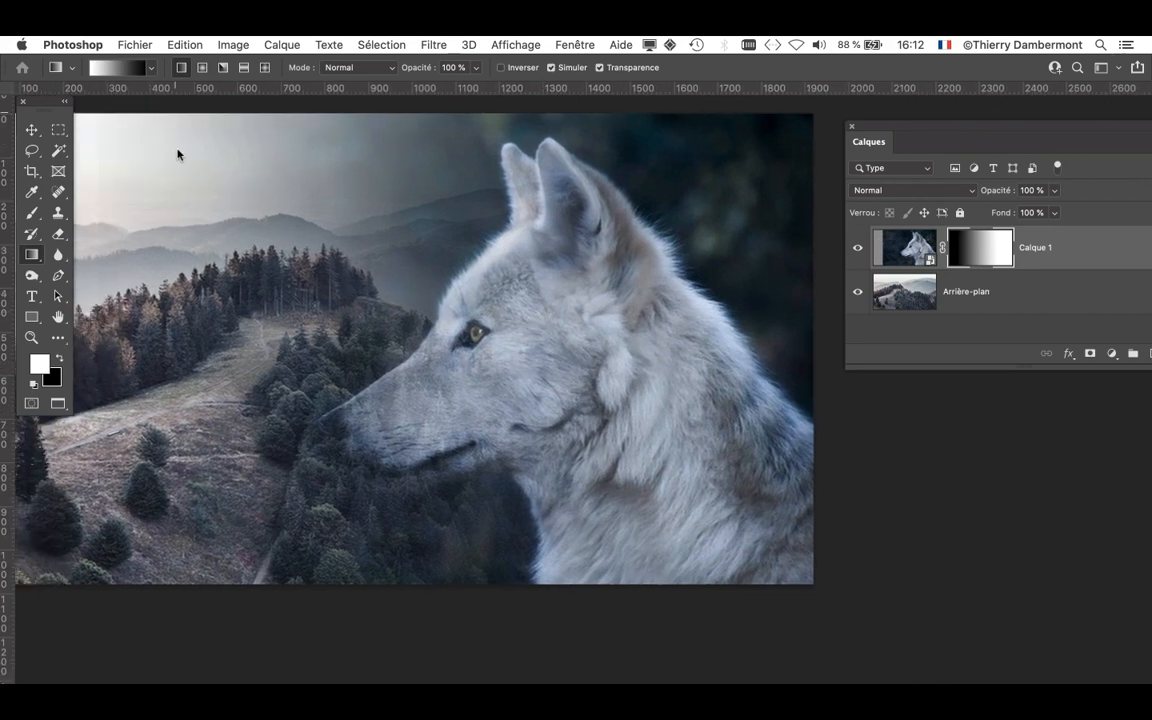
Save the composition as a Photoshop file in the double-expo test folder, adding -02 to the end of the file name before .psd
left_click(135, 44)
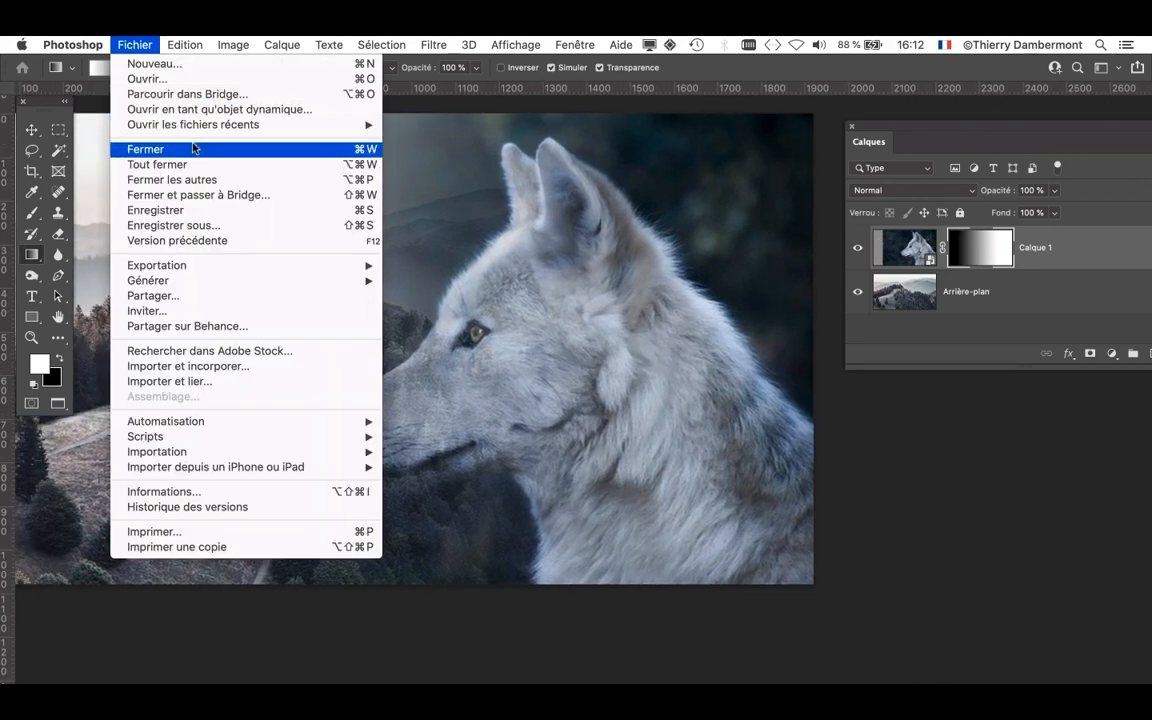
left_click(205, 226)
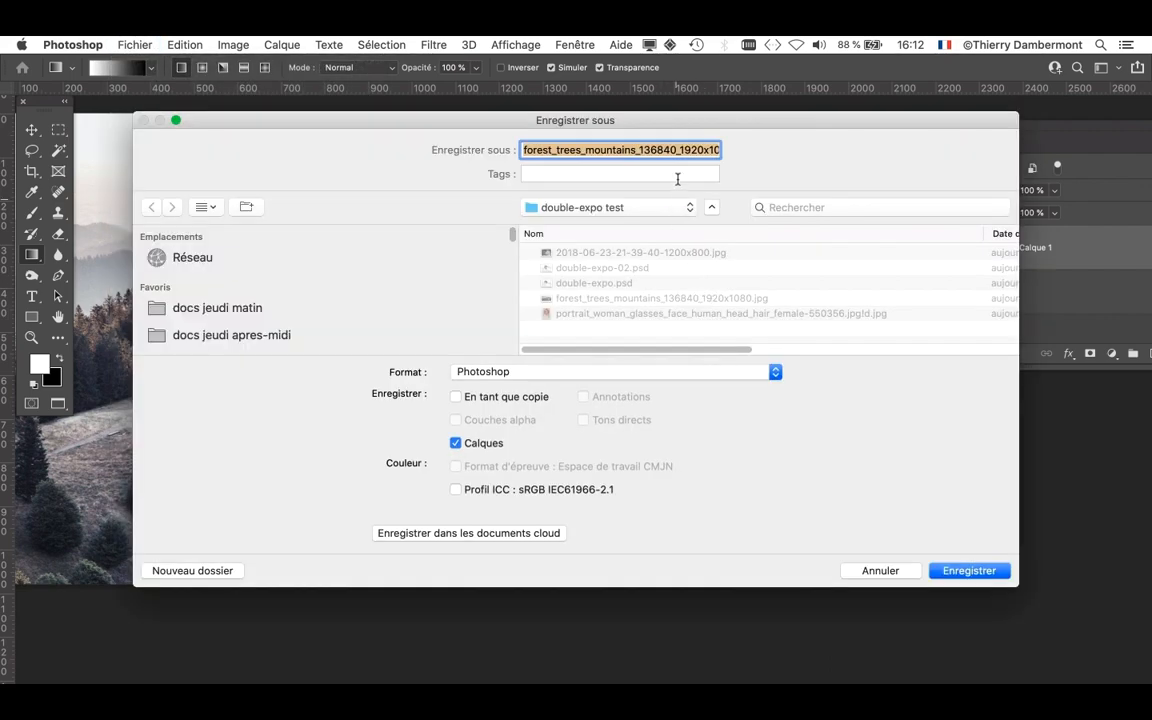
left_click(679, 150)
scroll(679, 151, "right", 2)
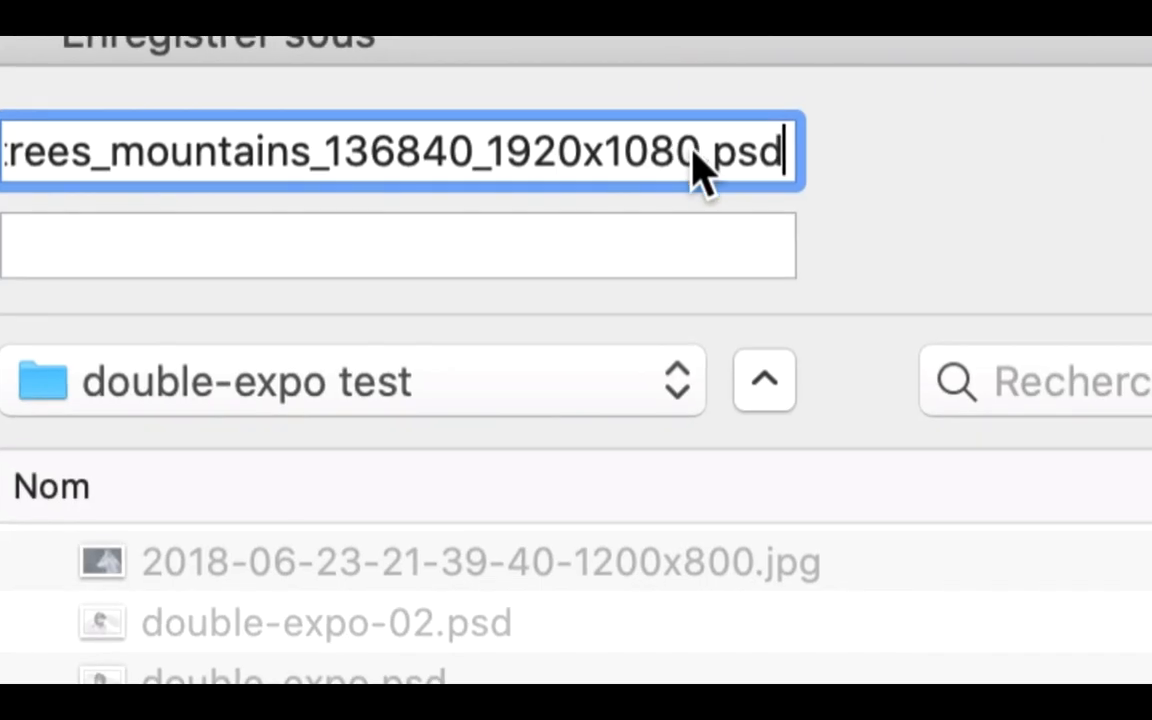
left_click(690, 151)
type("-02")
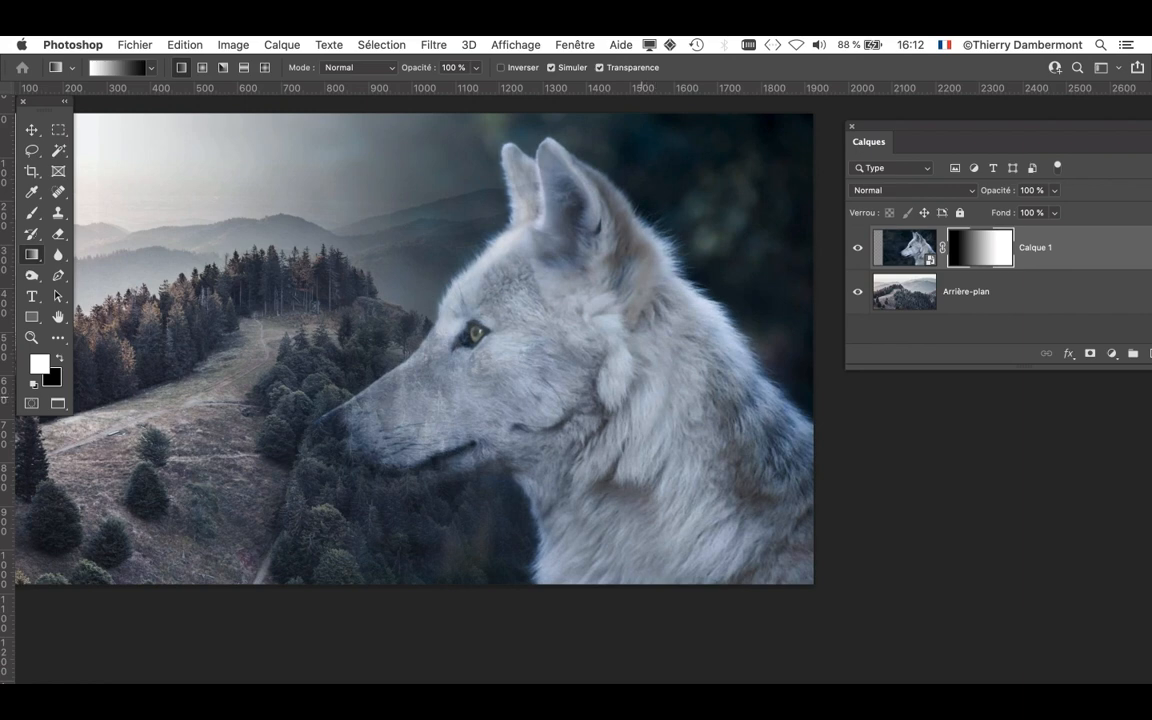
Open the contents of the wolf layer's smart object for editing
key("super+minus")
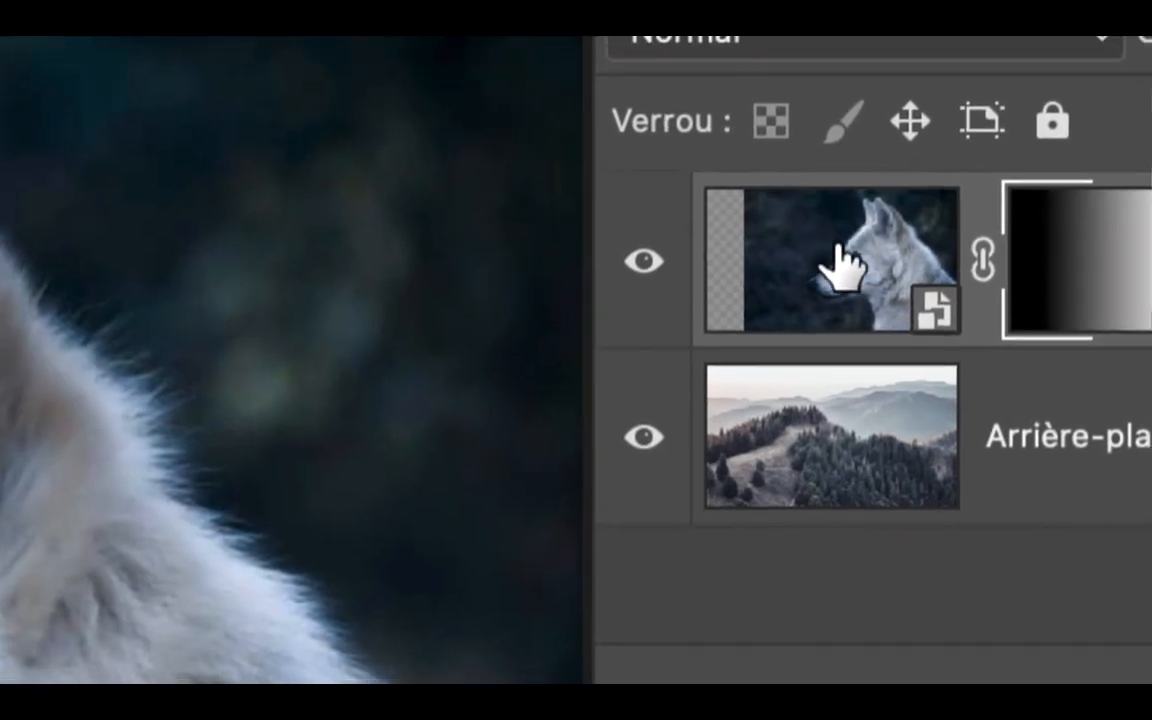
left_click(837, 262)
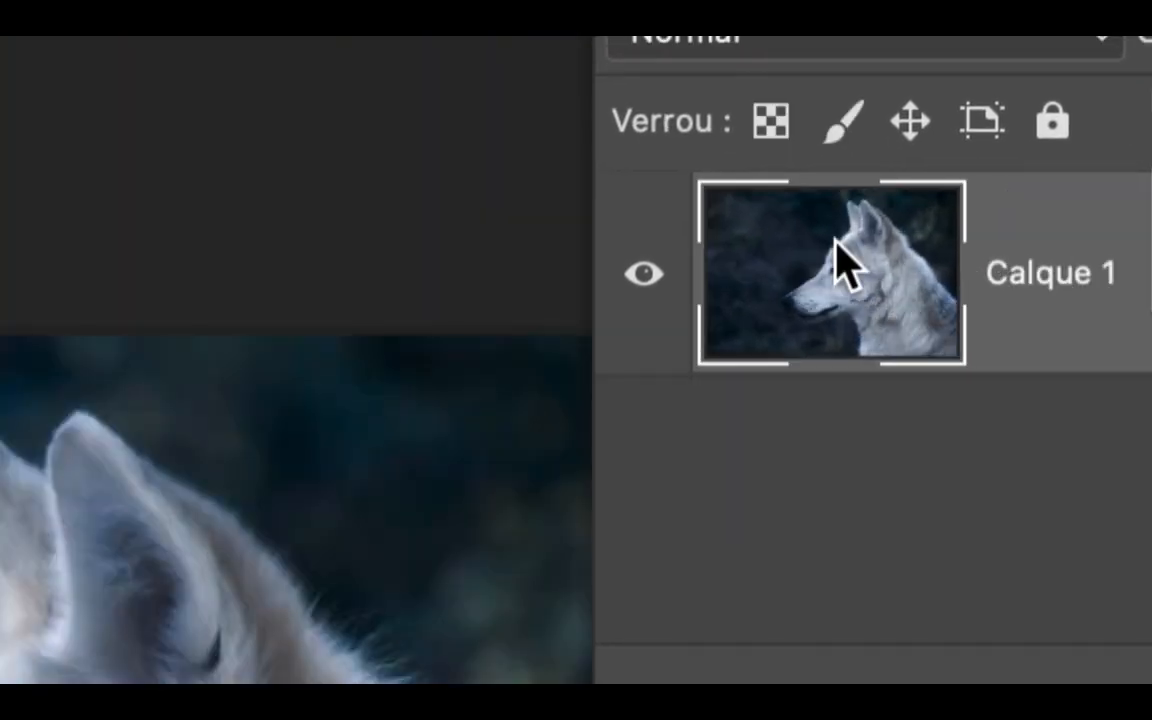
left_click_drag(834, 258, 840, 266)
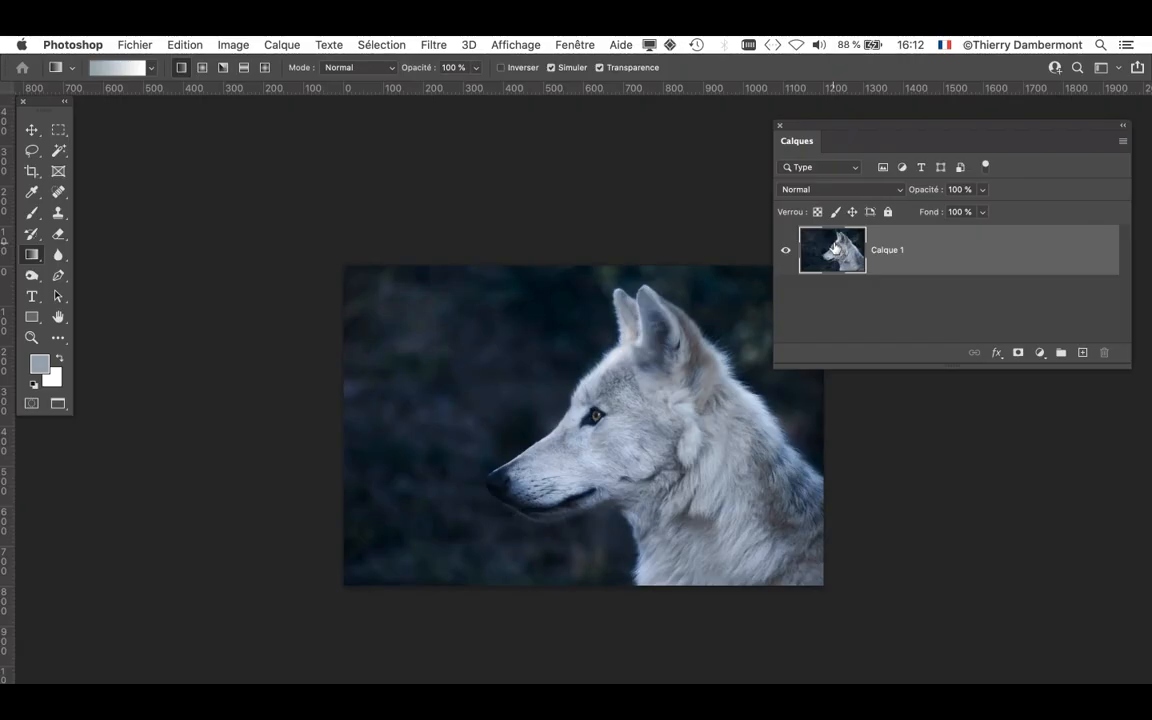
Move the layer list up, add a white mask to the wolf layer inside the smart object, and fade the image's left edge with a gradient
left_click_drag(838, 126, 828, 110)
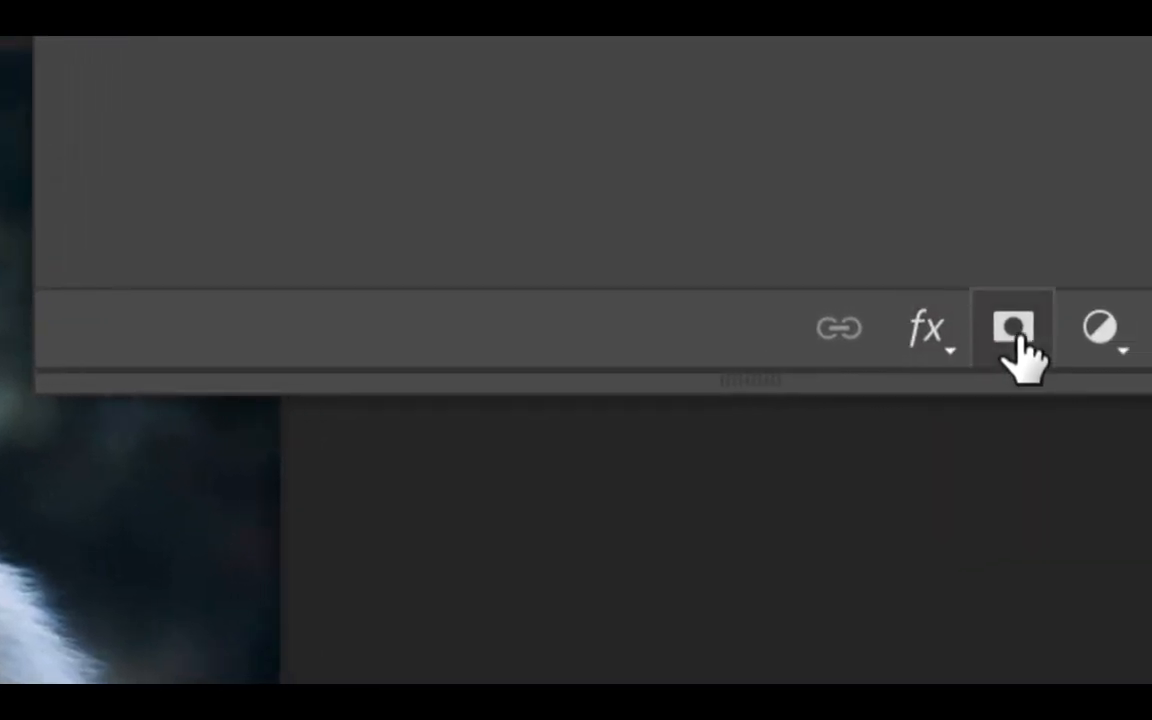
left_click(1016, 333)
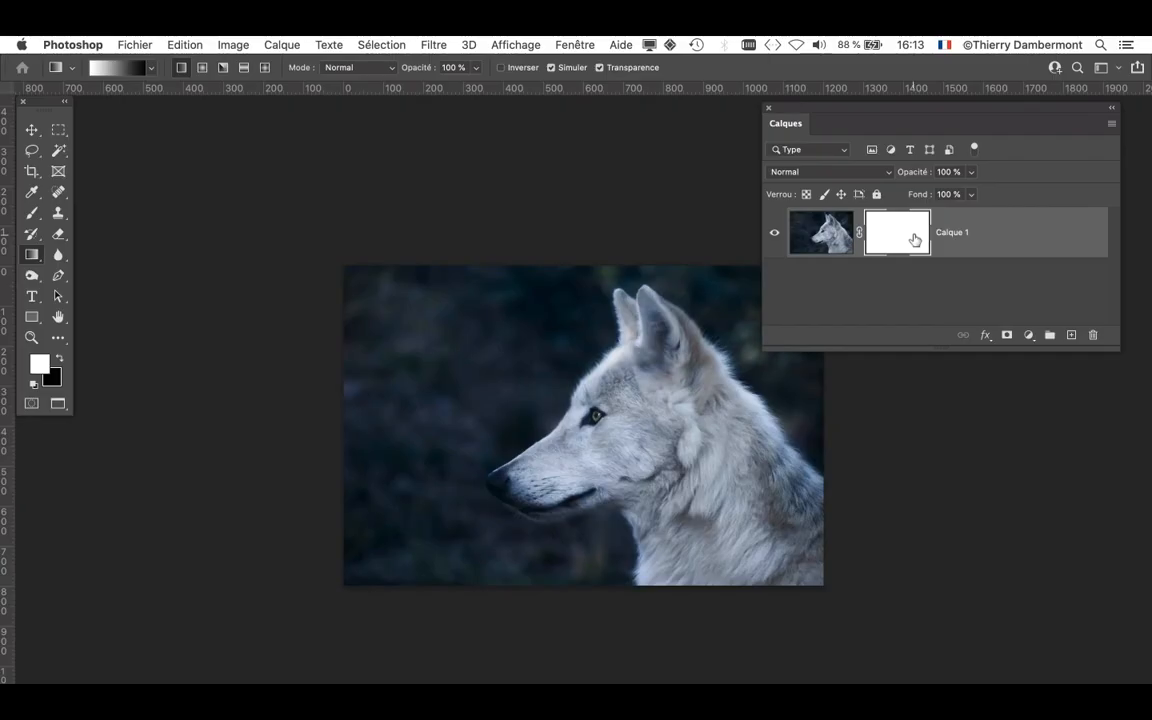
mouse_move(352, 387)
left_mouse_down()
mouse_move(391, 386)
mouse_move(352, 393)
left_mouse_up()
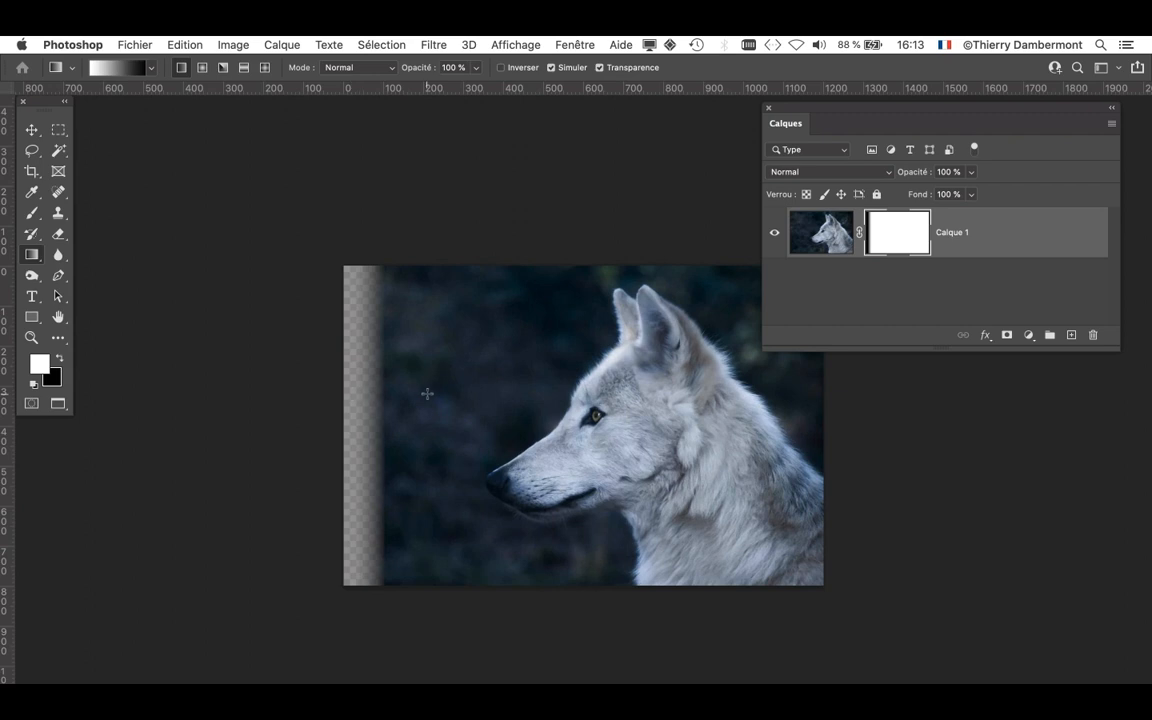
Redraw the horizontal gradient on the mask inside the smart object several times until the image fades from its left edge to just before the muzzle
mouse_move(427, 393)
left_mouse_down()
mouse_move(334, 399)
mouse_move(453, 396)
mouse_move(395, 408)
mouse_move(414, 402)
left_mouse_up()
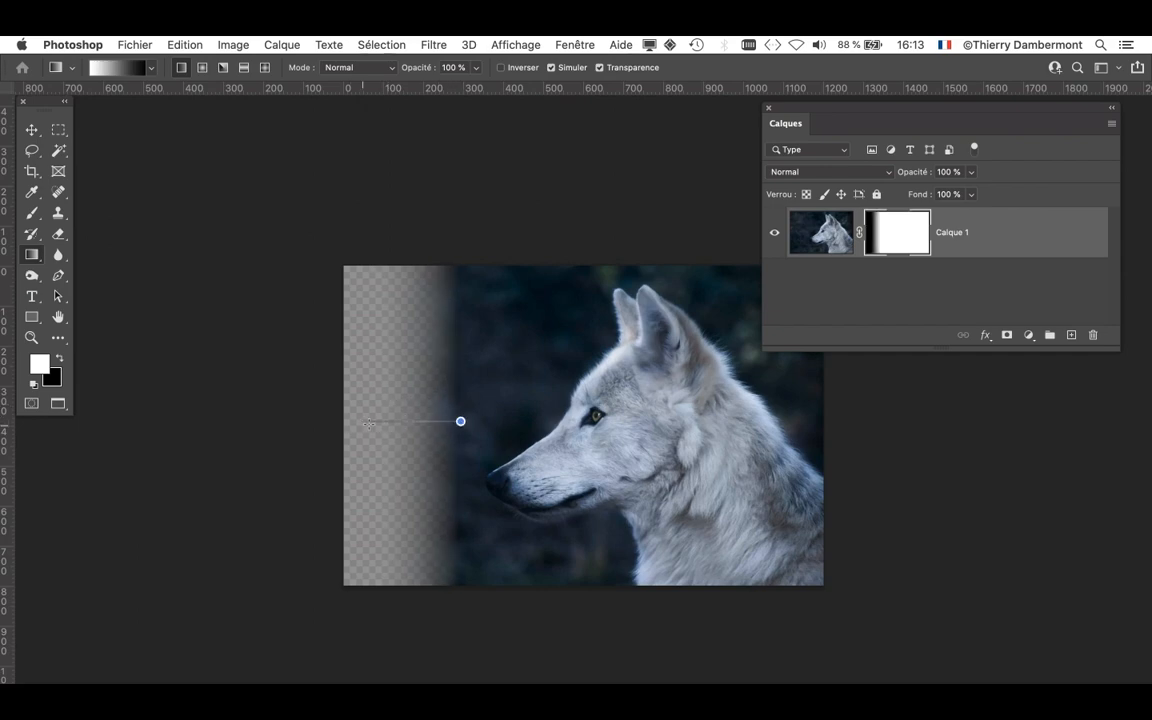
left_click_drag(369, 424, 369, 424)
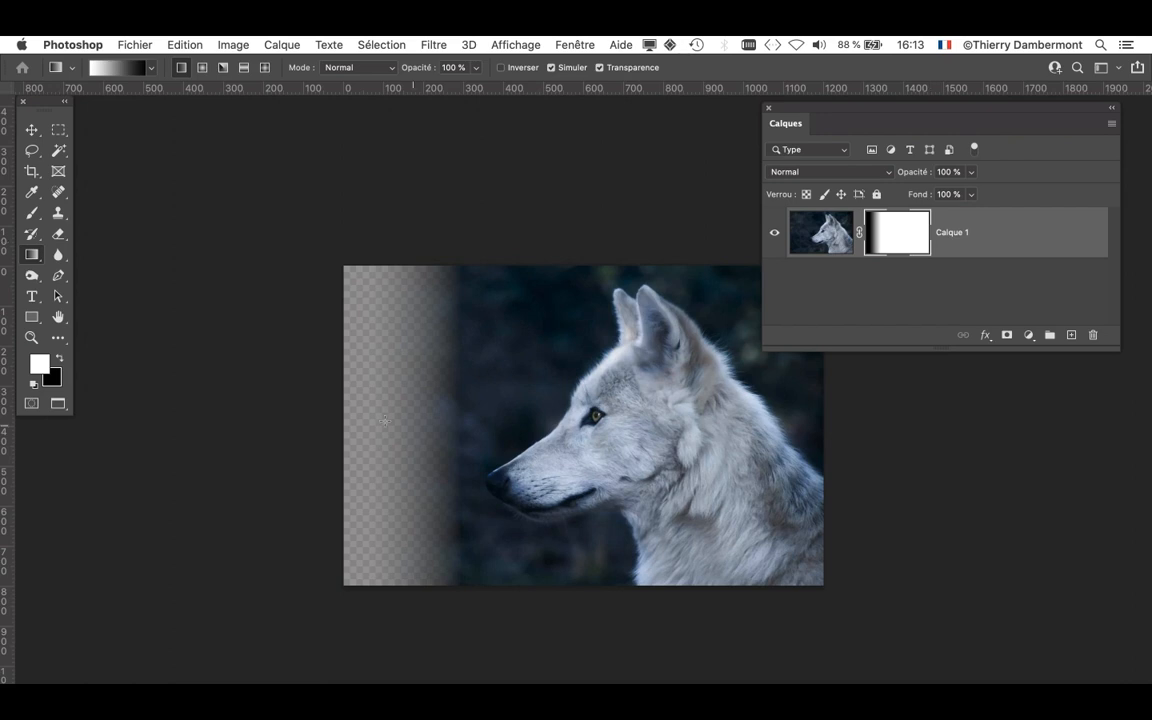
left_click_drag(455, 420, 372, 433)
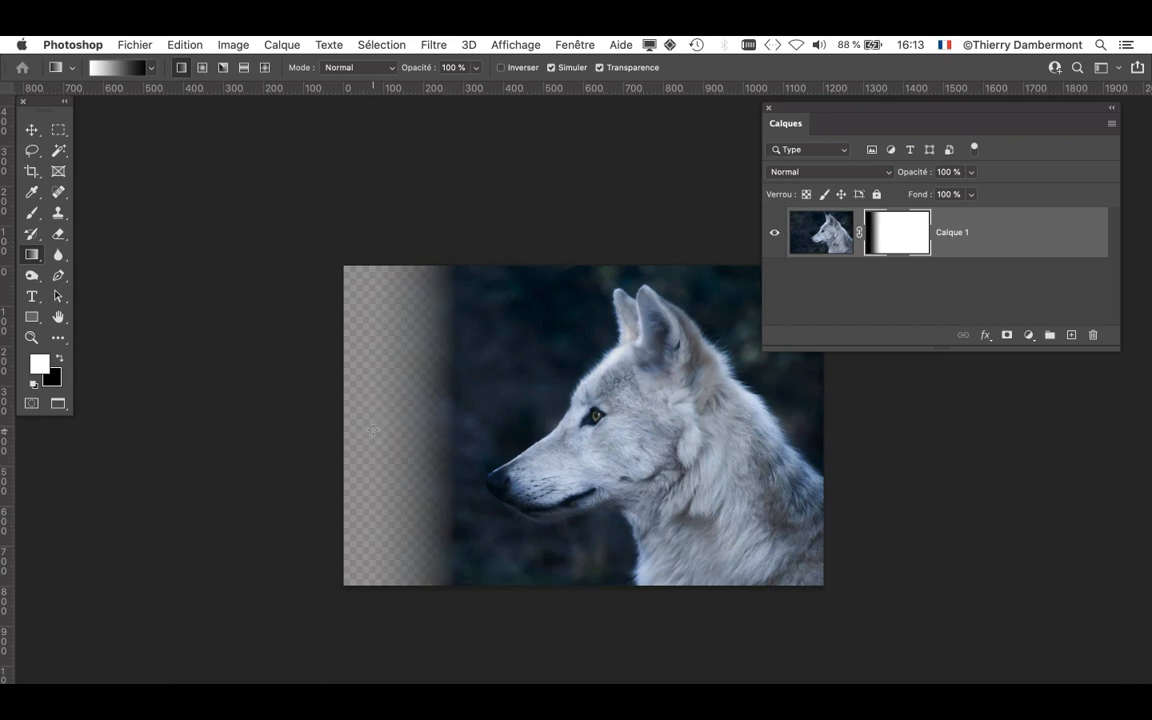
left_click_drag(481, 442, 339, 465)
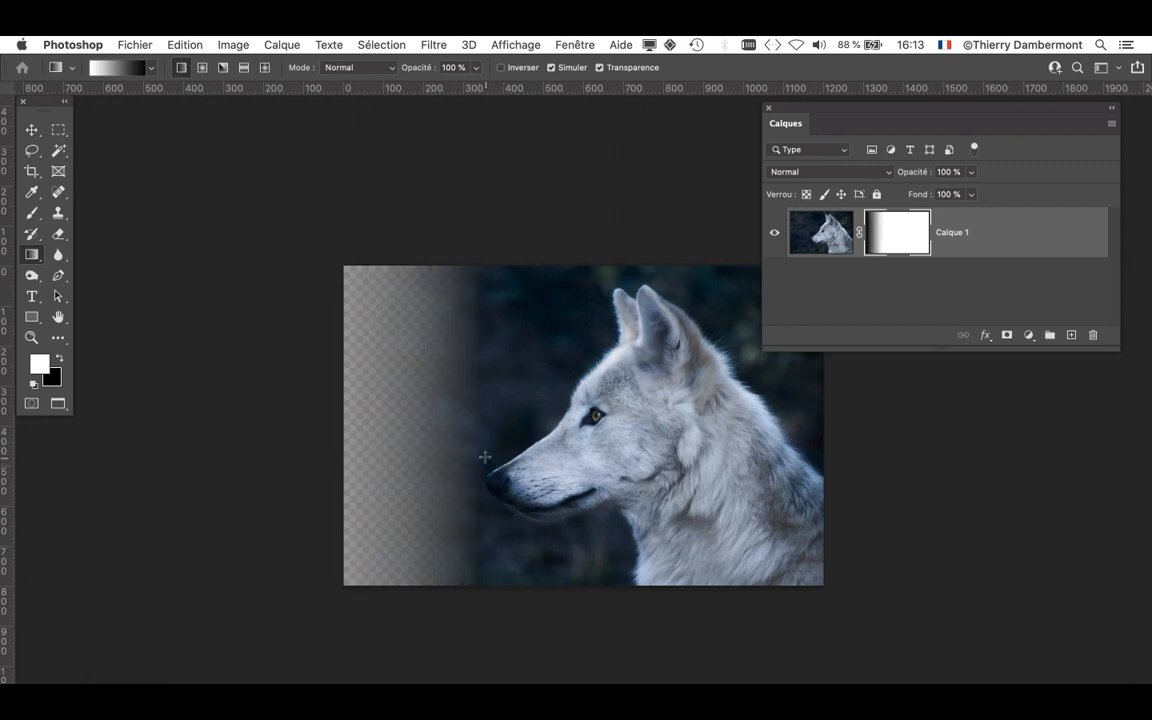
left_click_drag(455, 445, 343, 459)
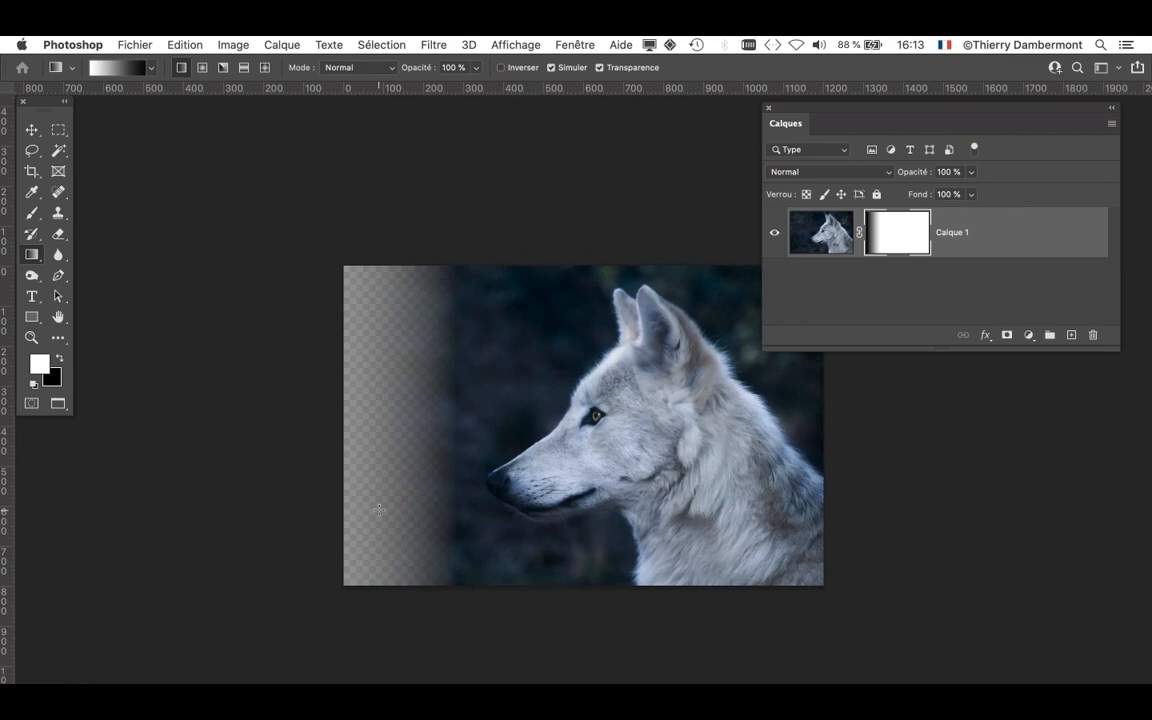
Close the smart object's contents, saving the new mask back into the main composition
left_click(146, 42)
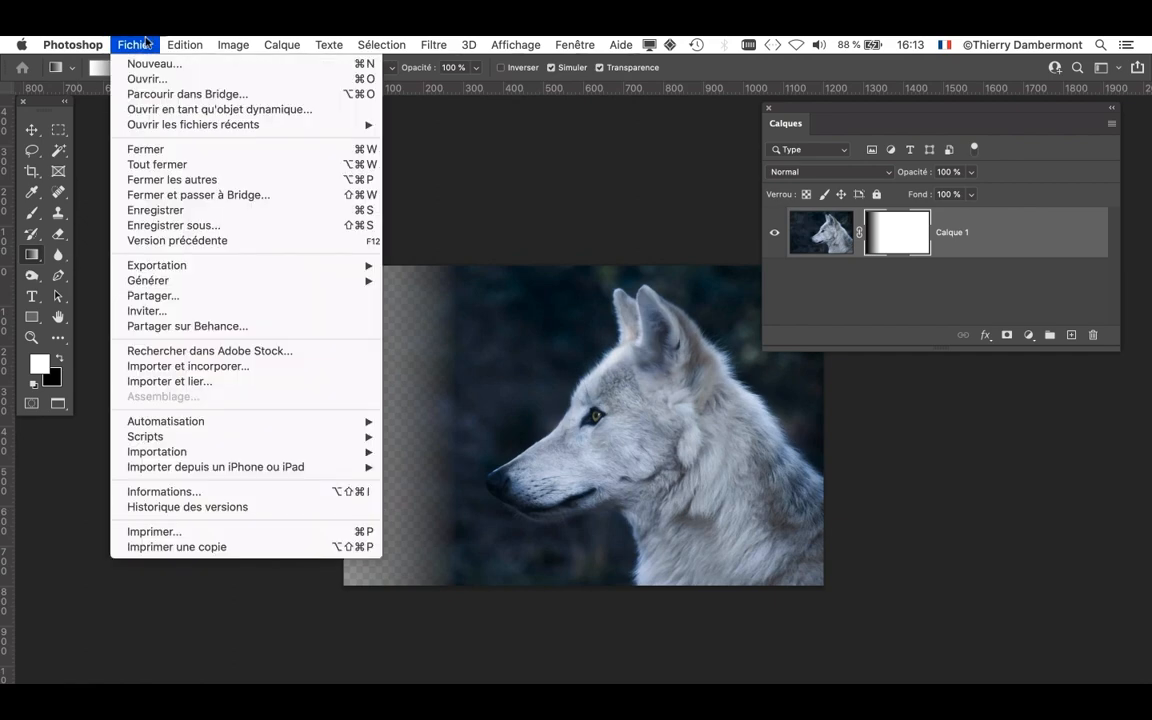
left_click(140, 48)
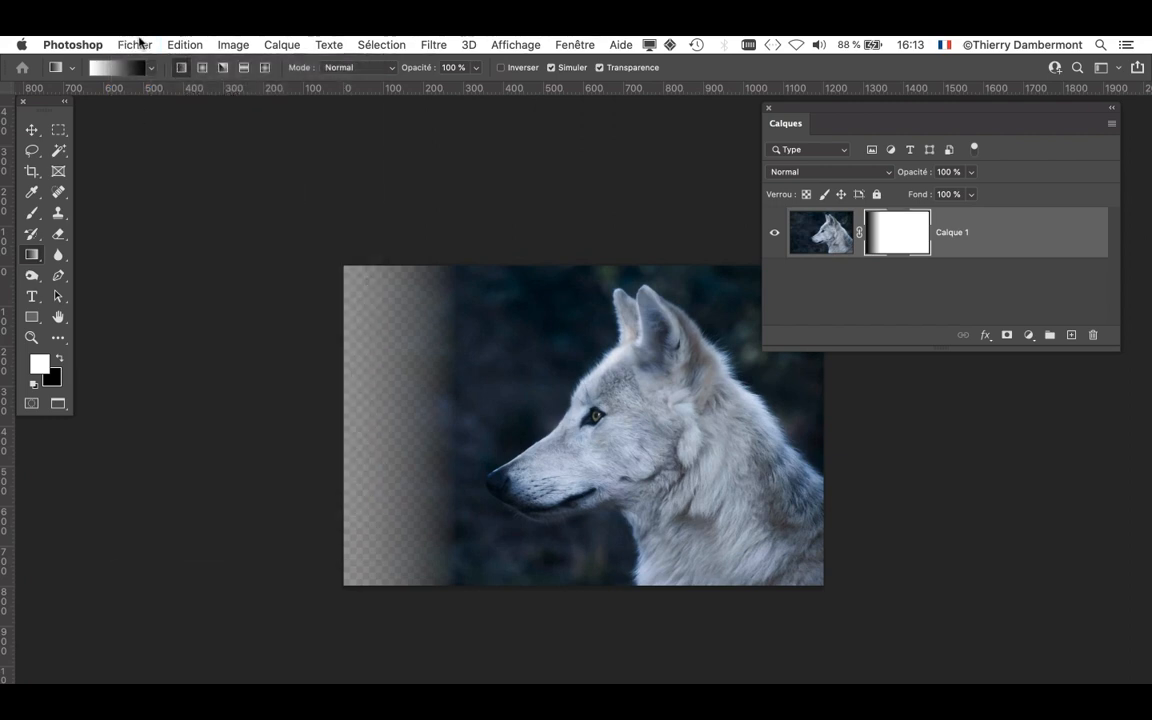
left_click(140, 42)
left_click(162, 147)
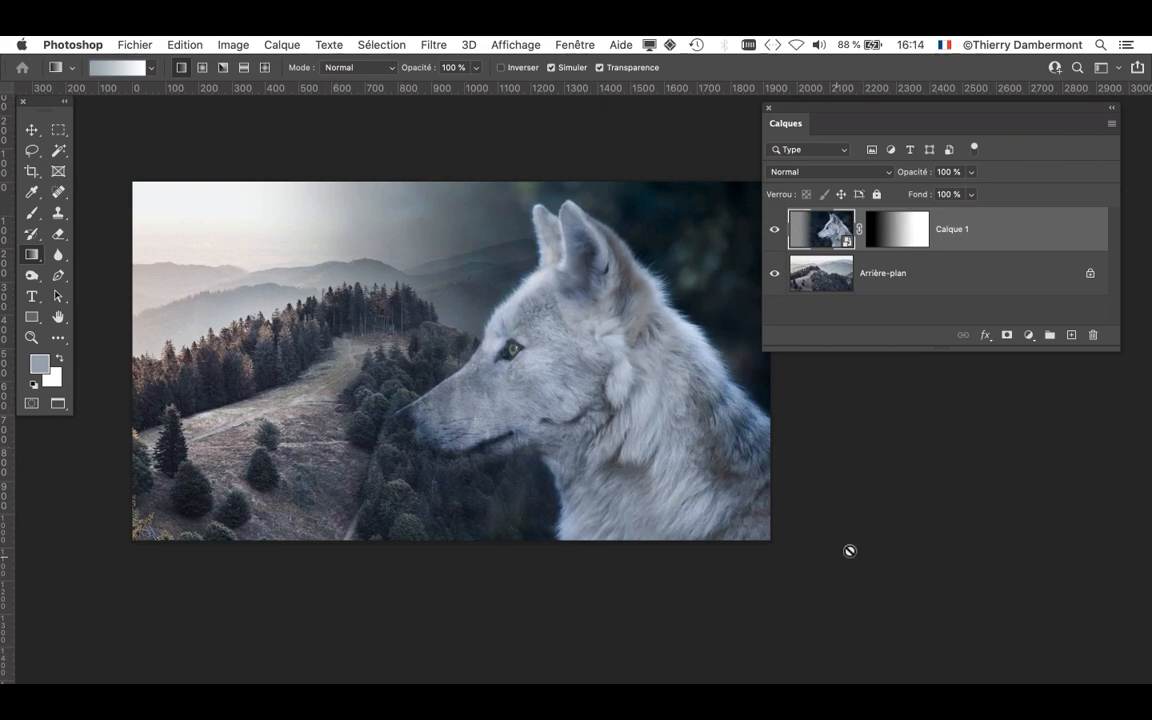
Unlink the mask from the wolf smart object and keep the smart object image, not the mask, selected
left_click(825, 244)
left_click_drag(494, 347, 480, 322)
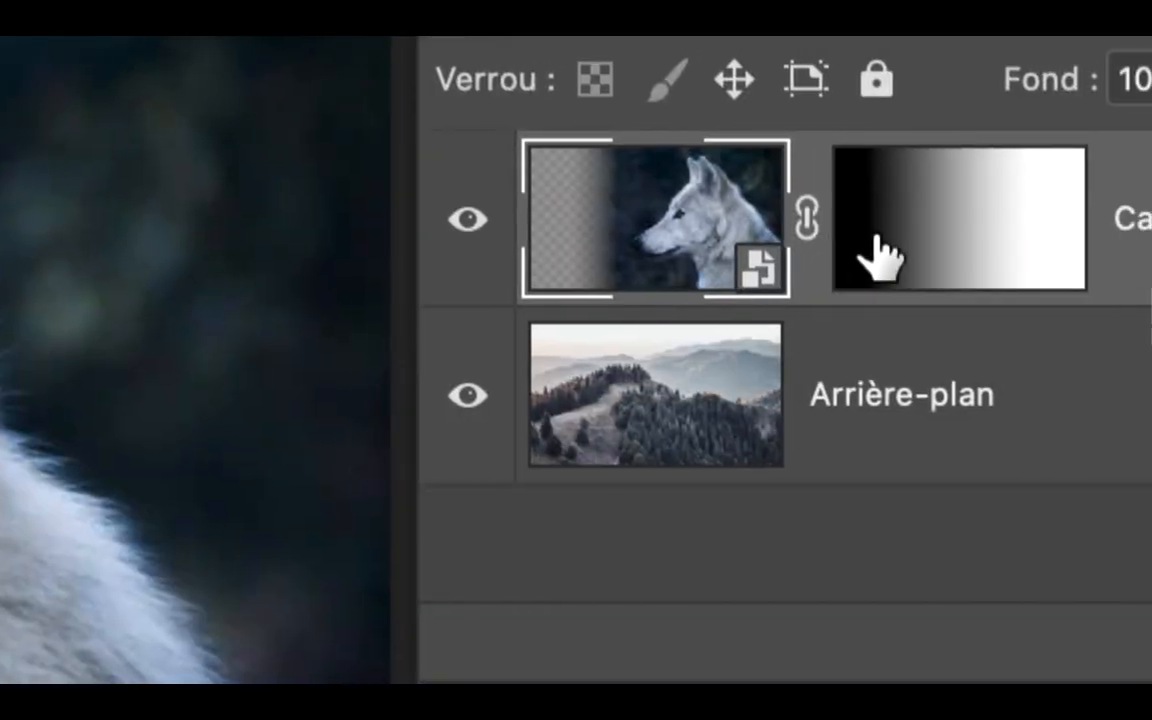
left_click(913, 244)
left_click(848, 258)
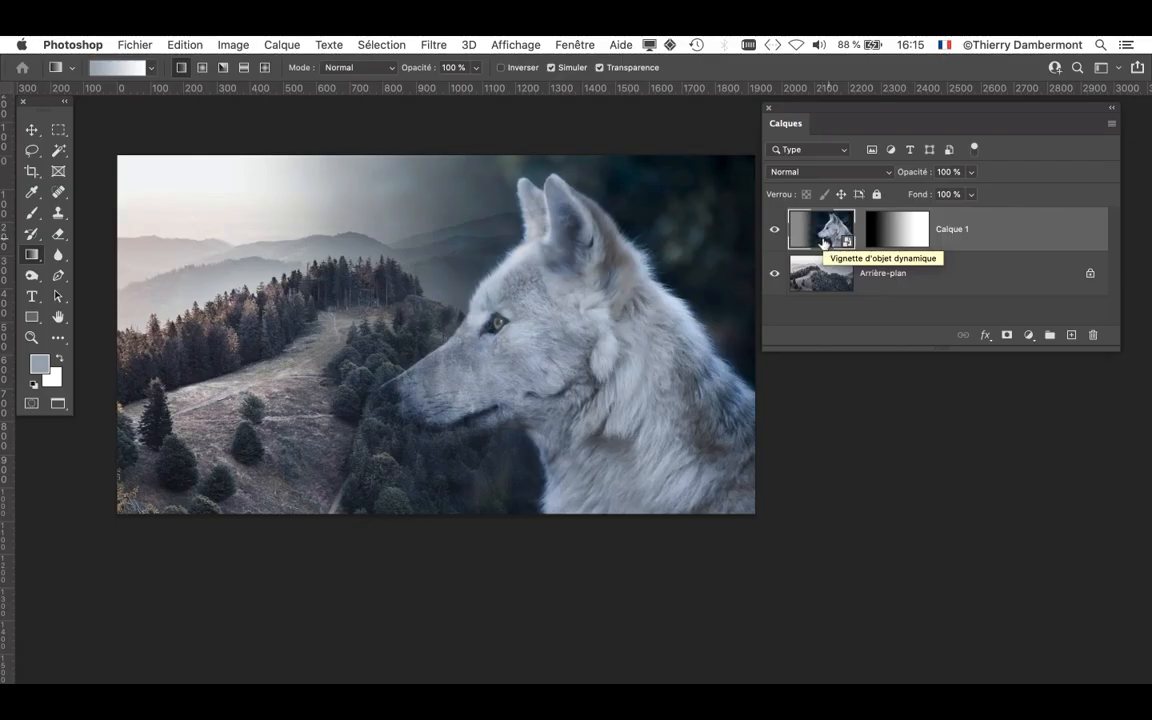
Move the layer list clear of the canvas, then free-transform the wolf to about 322 % and reposition it within its unlinked mask
left_click_drag(793, 111, 953, 138)
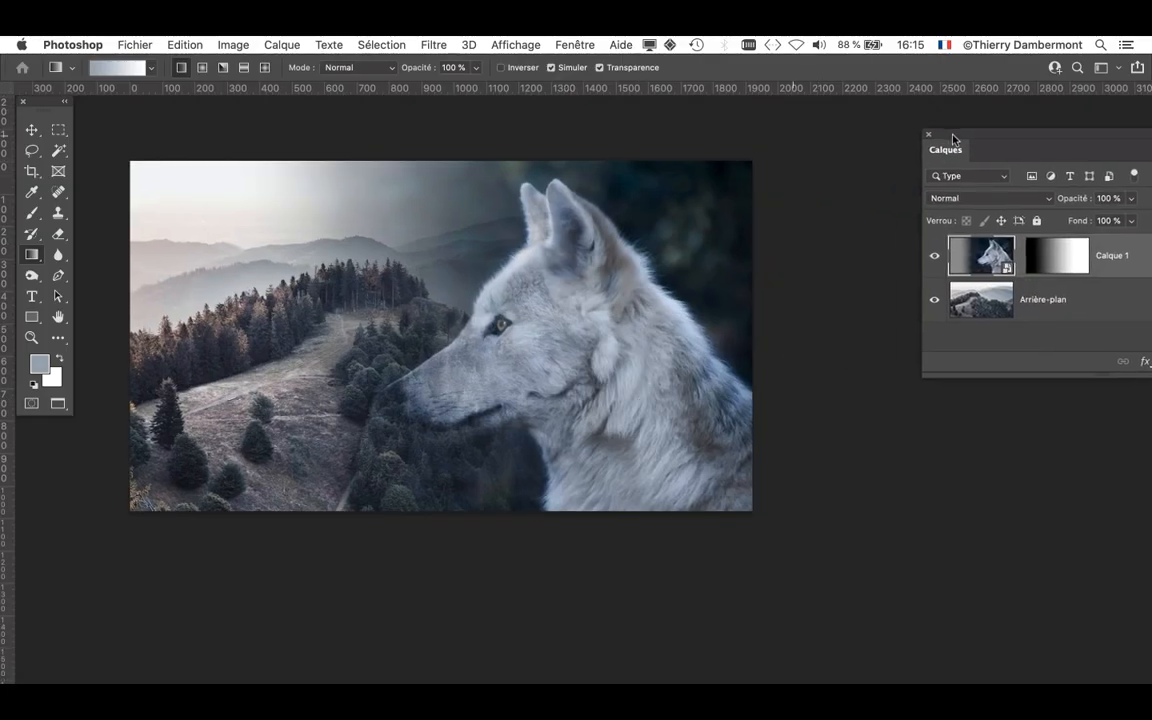
key("super+t")
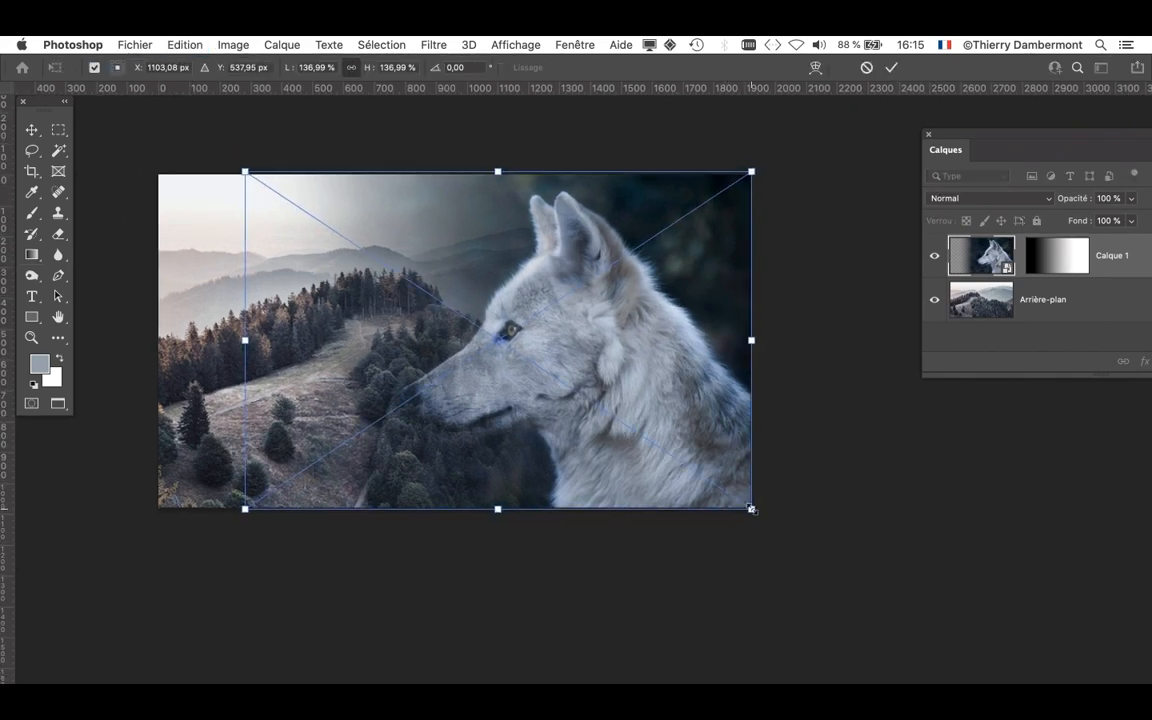
left_click_drag(752, 510, 922, 623)
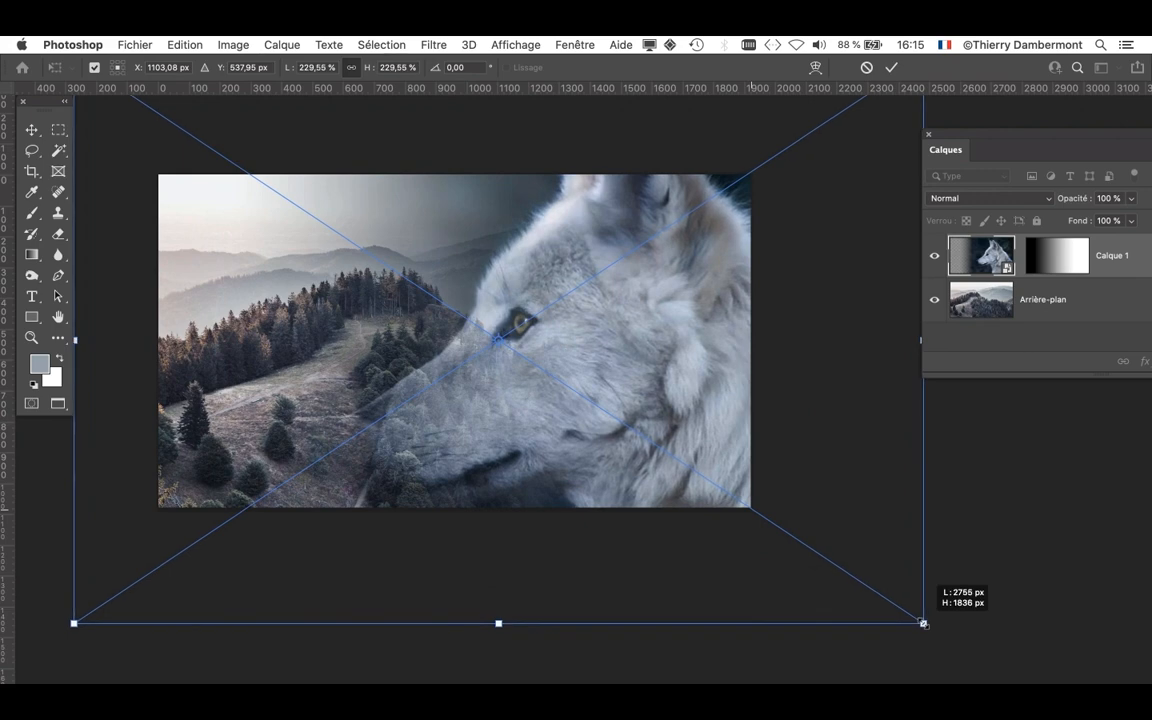
left_click_drag(597, 402, 663, 373)
key("super+minus")
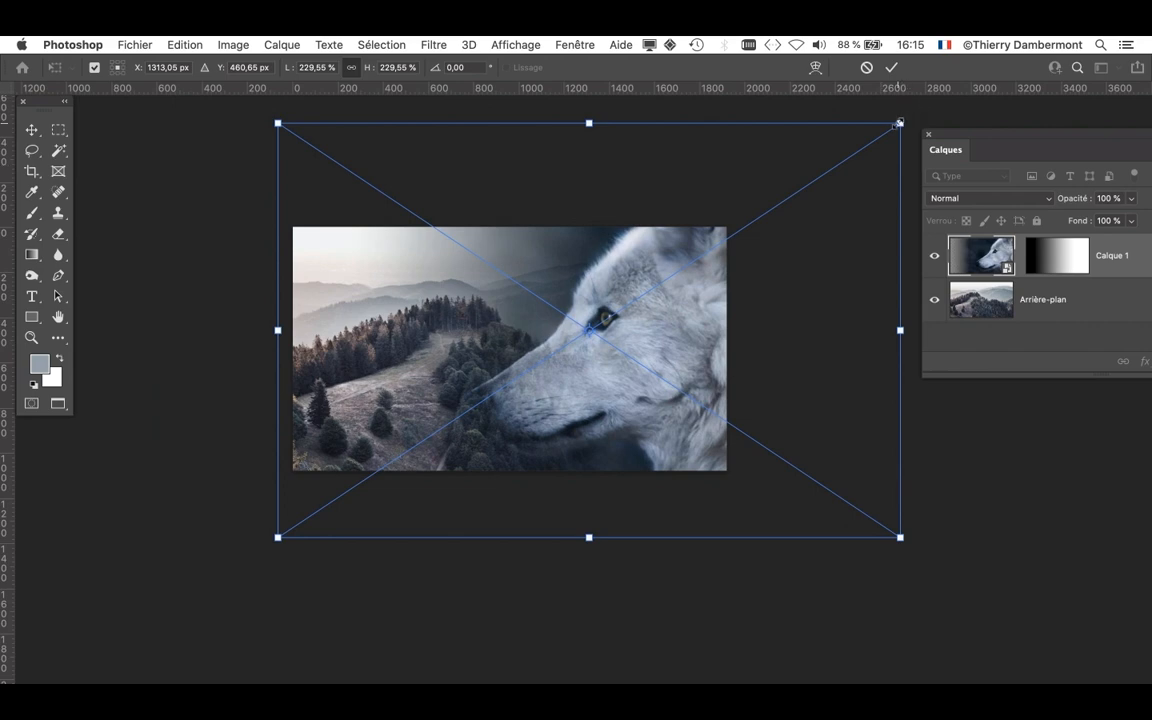
left_click_drag(900, 122, 969, 82)
scroll(720, 244, "up", 1)
scroll(605, 365, "down", 2)
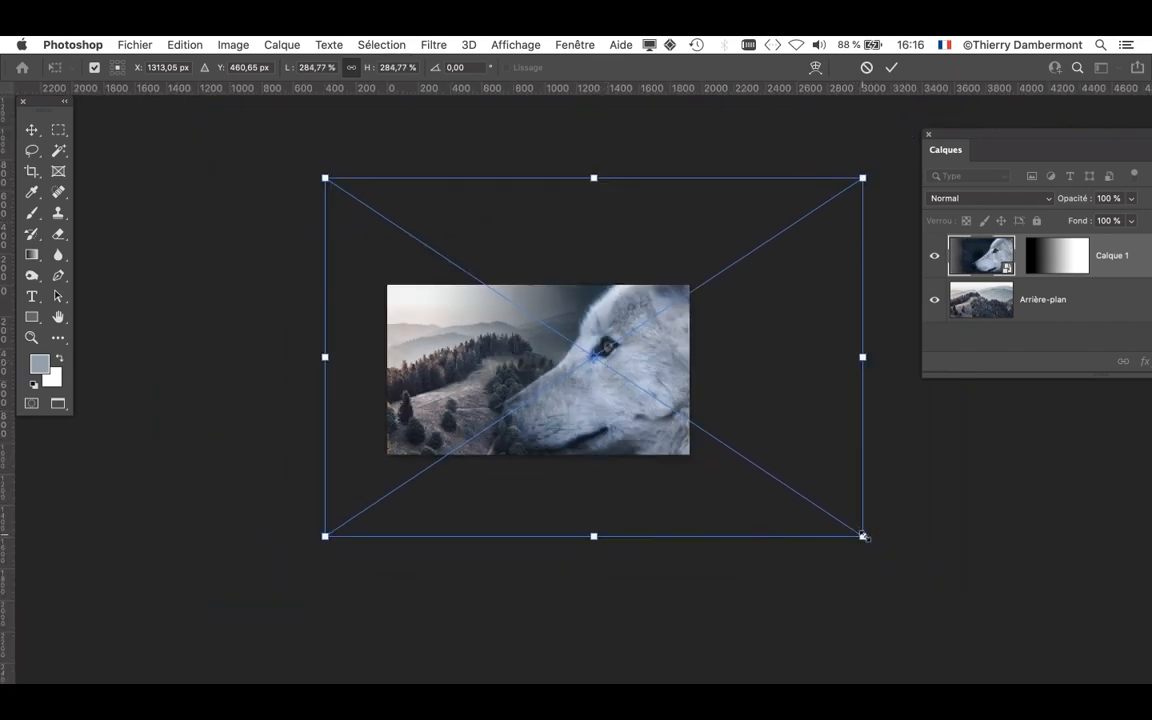
left_click_drag(864, 537, 897, 558)
left_click_drag(627, 419, 598, 404)
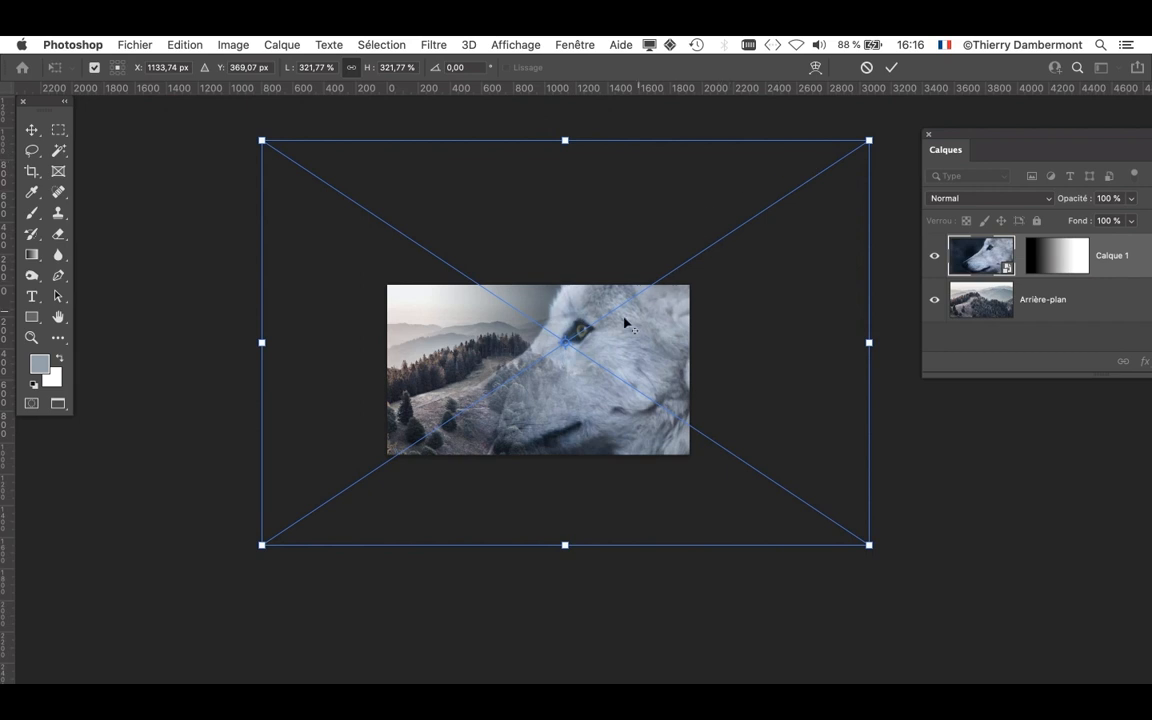
Scale the wolf down to about 185 %, reposition it so the muzzle overlaps the dark trees, and apply the transformation
left_click_drag(261, 140, 357, 204)
left_click_drag(650, 404, 660, 411)
left_click_drag(367, 211, 397, 231)
mouse_move(605, 416)
left_mouse_down()
mouse_move(597, 391)
mouse_move(615, 393)
mouse_move(602, 402)
left_mouse_up()
scroll(650, 372, "up", 4, "alt")
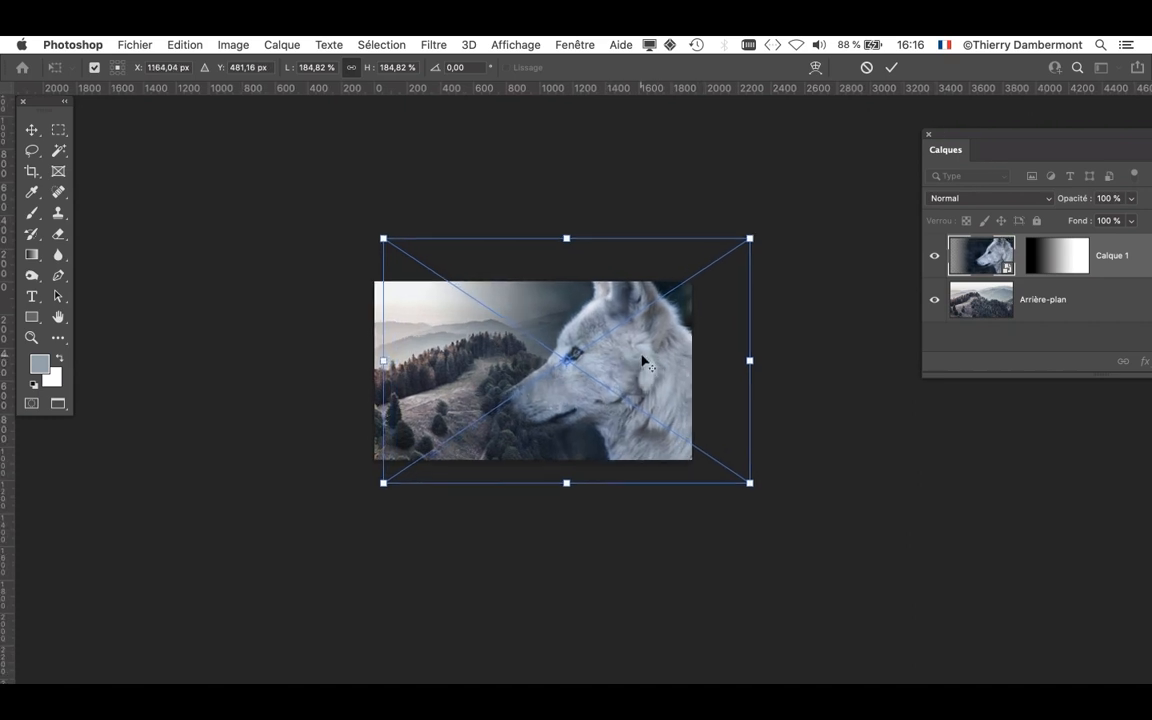
scroll(643, 362, "up", 2, "alt")
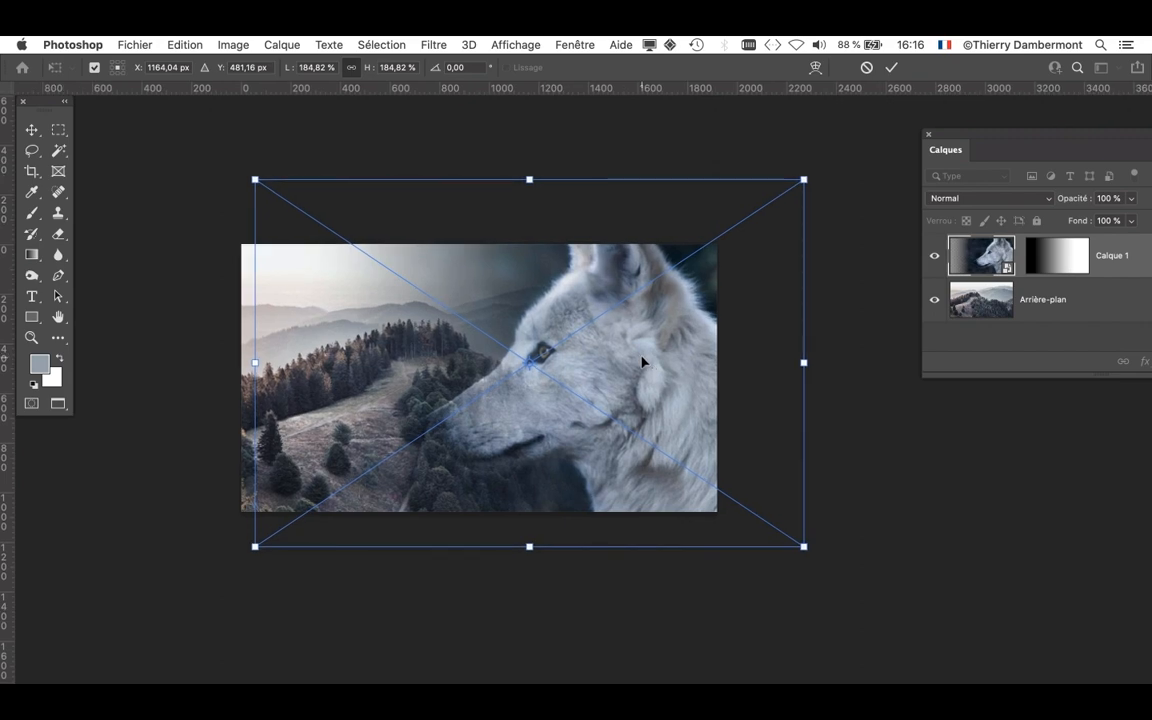
left_click(889, 67)
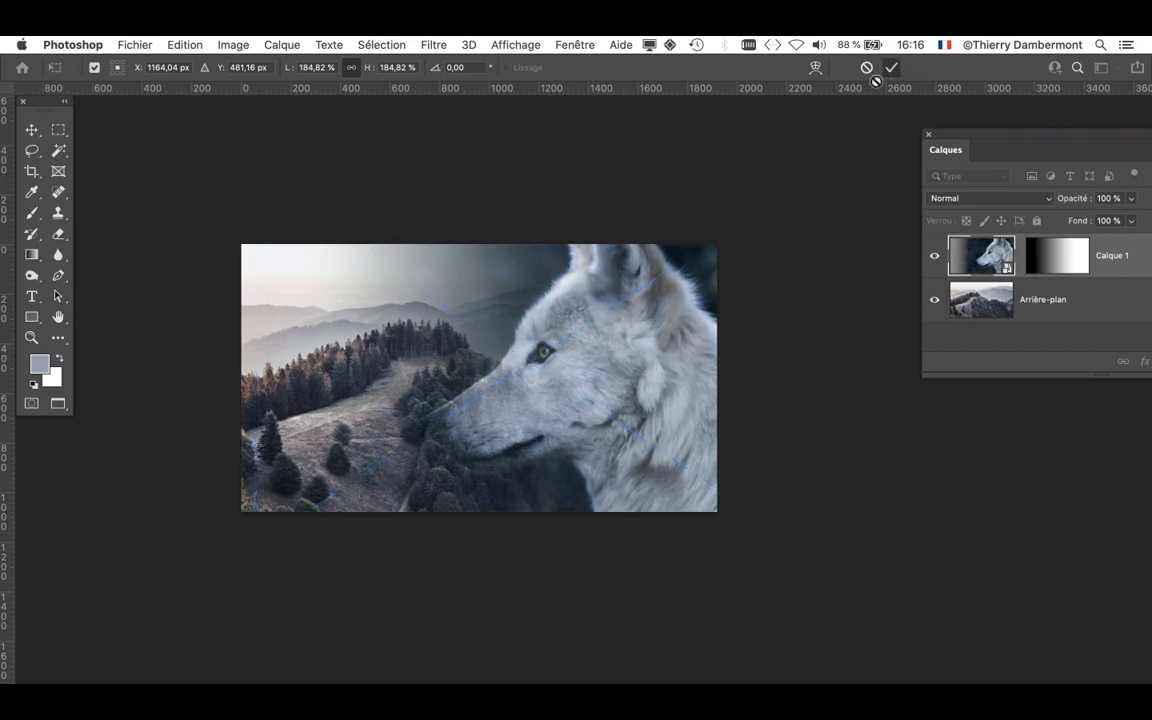
Display the document's history and place it beside the composition
key("g")
left_click_drag(377, 373, 248, 331)
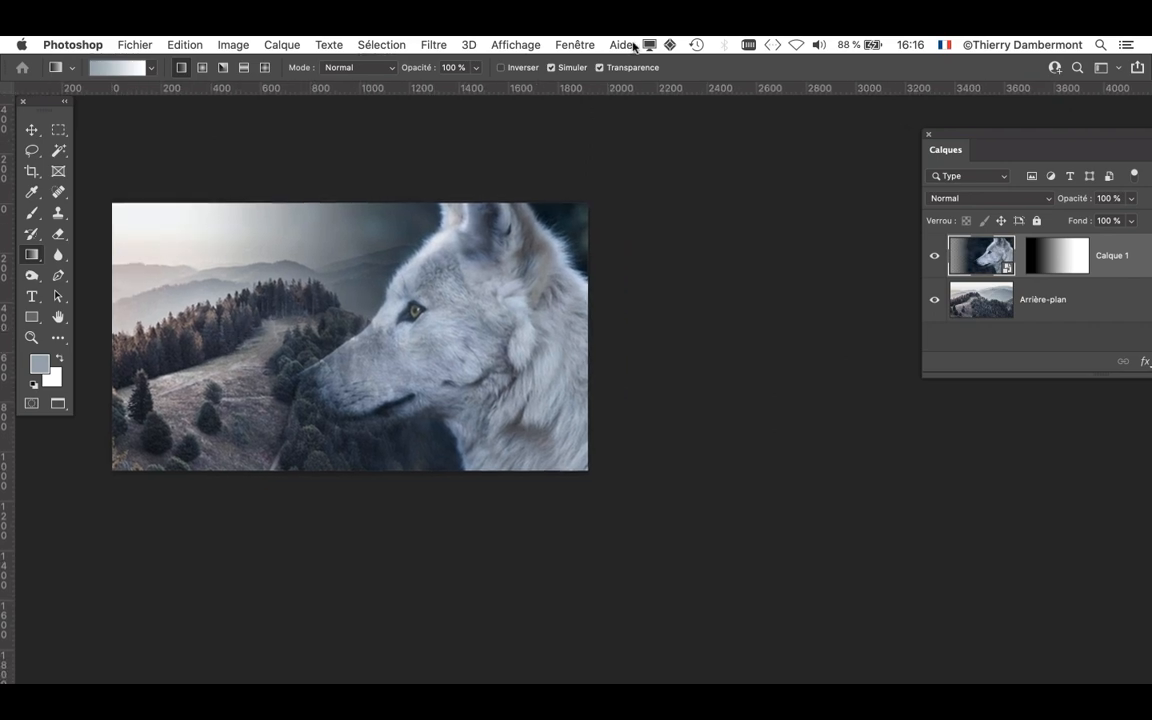
left_click(574, 44)
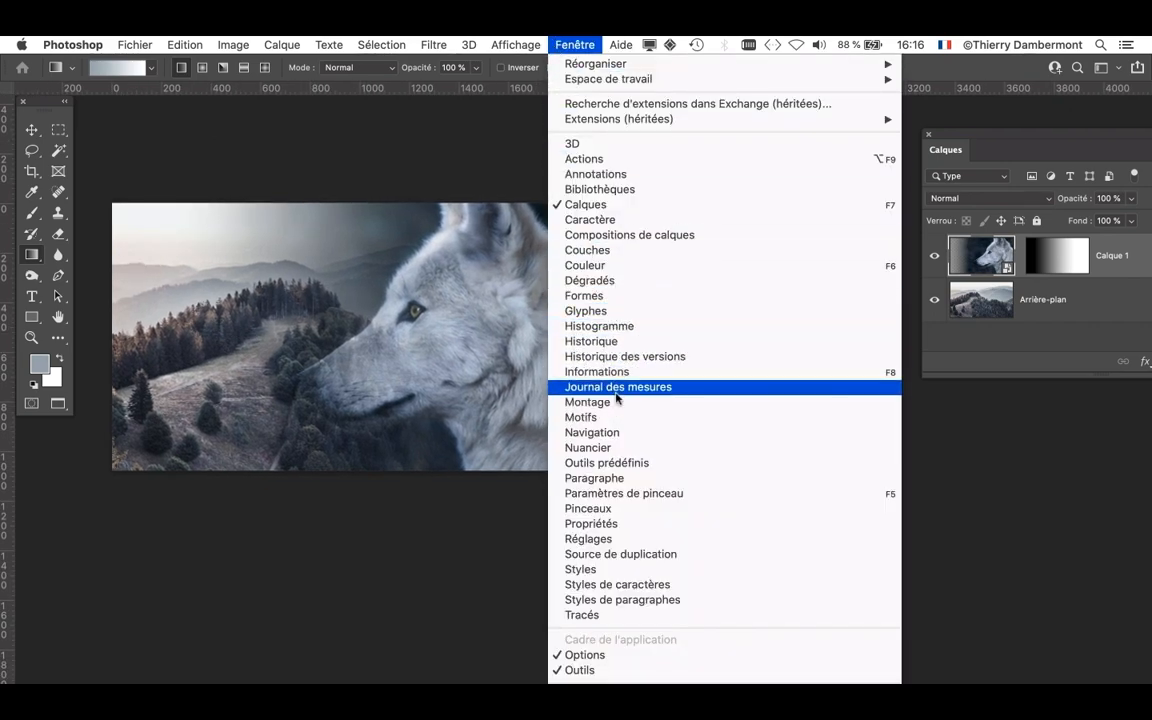
left_click(615, 342)
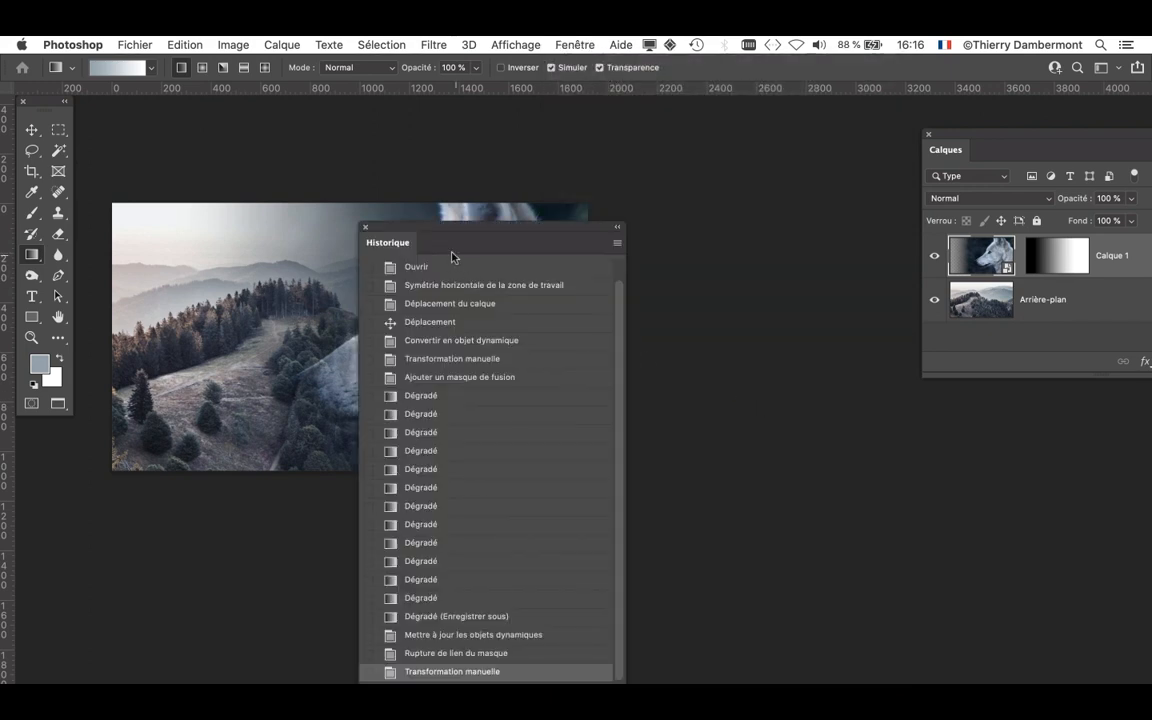
left_click_drag(443, 232, 713, 116)
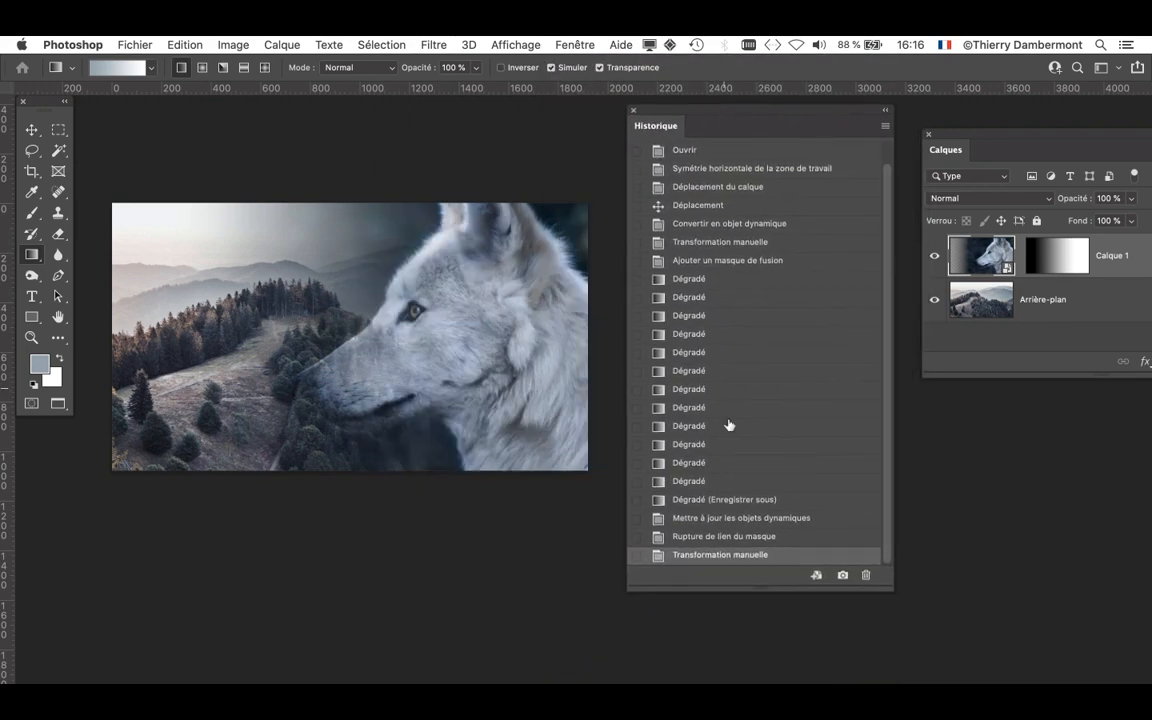
Compare the composition before and after the last transformation by alternating between the two latest history states, ending on the transformed one
left_click(729, 537)
left_click(729, 556)
left_click(728, 540)
left_click(727, 556)
left_click(728, 540)
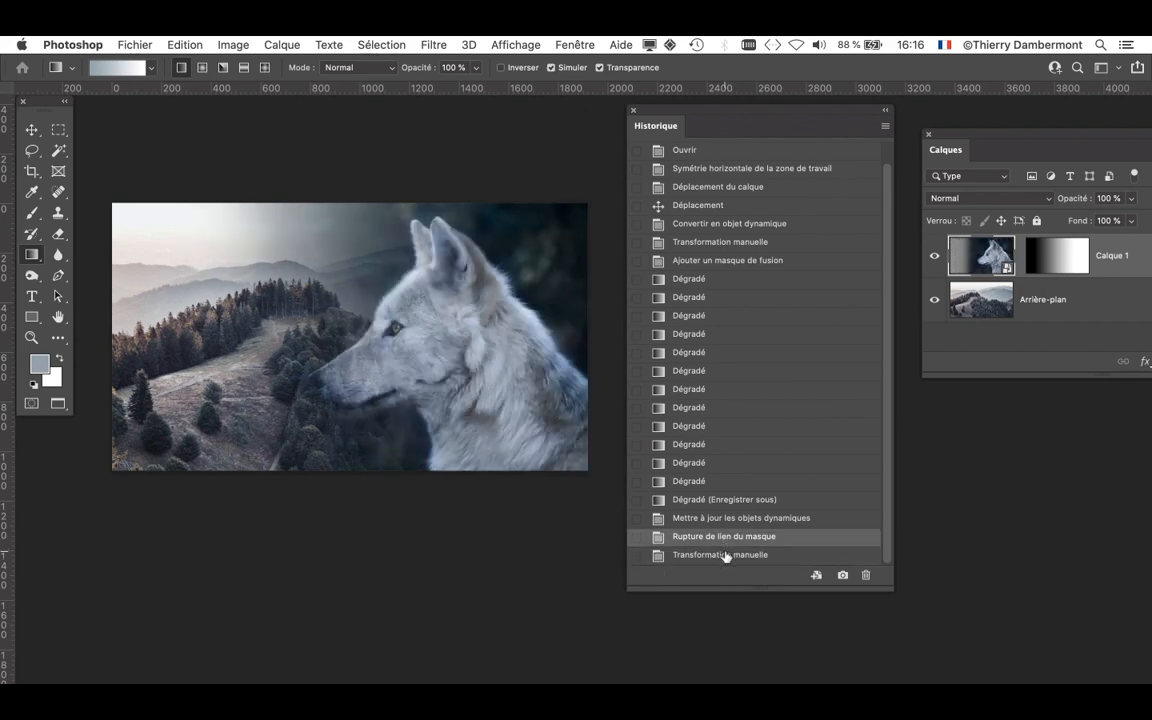
left_click(727, 556)
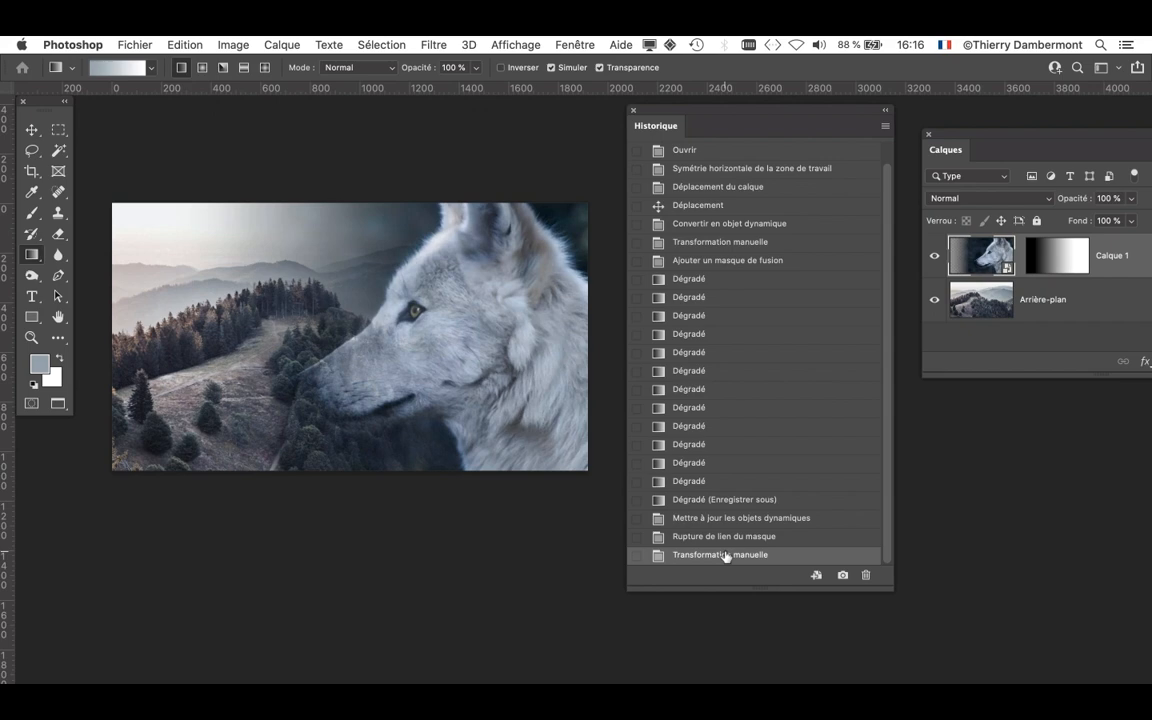
left_click(716, 540)
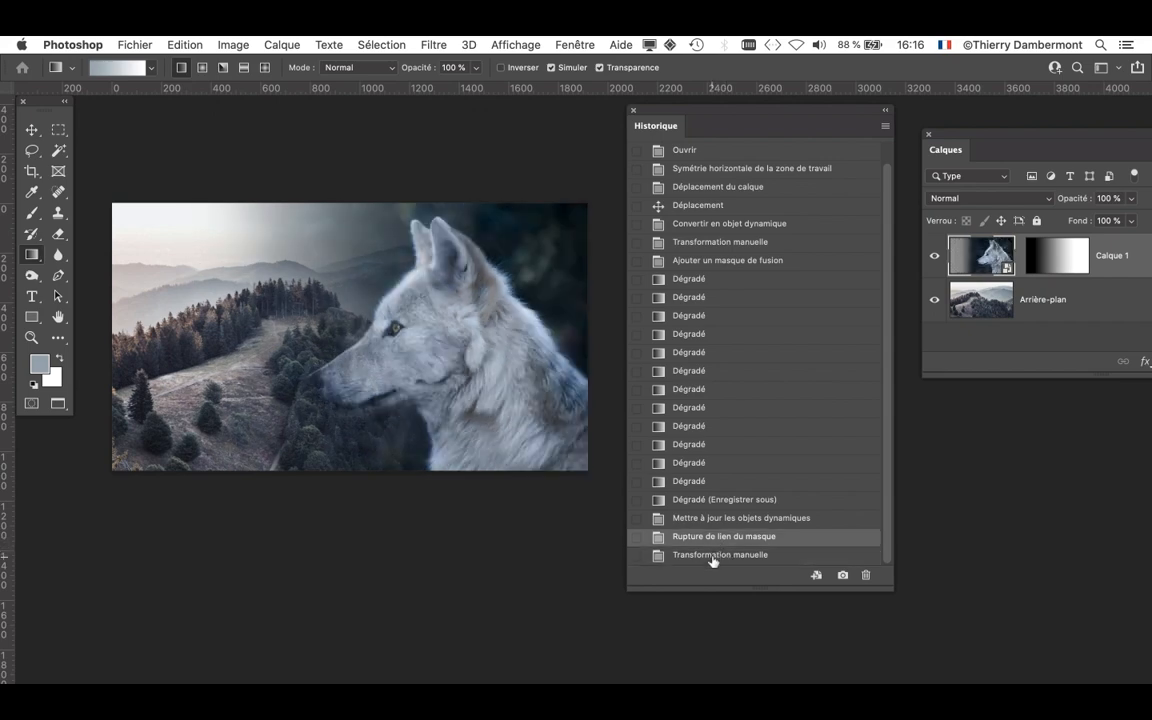
left_click(713, 556)
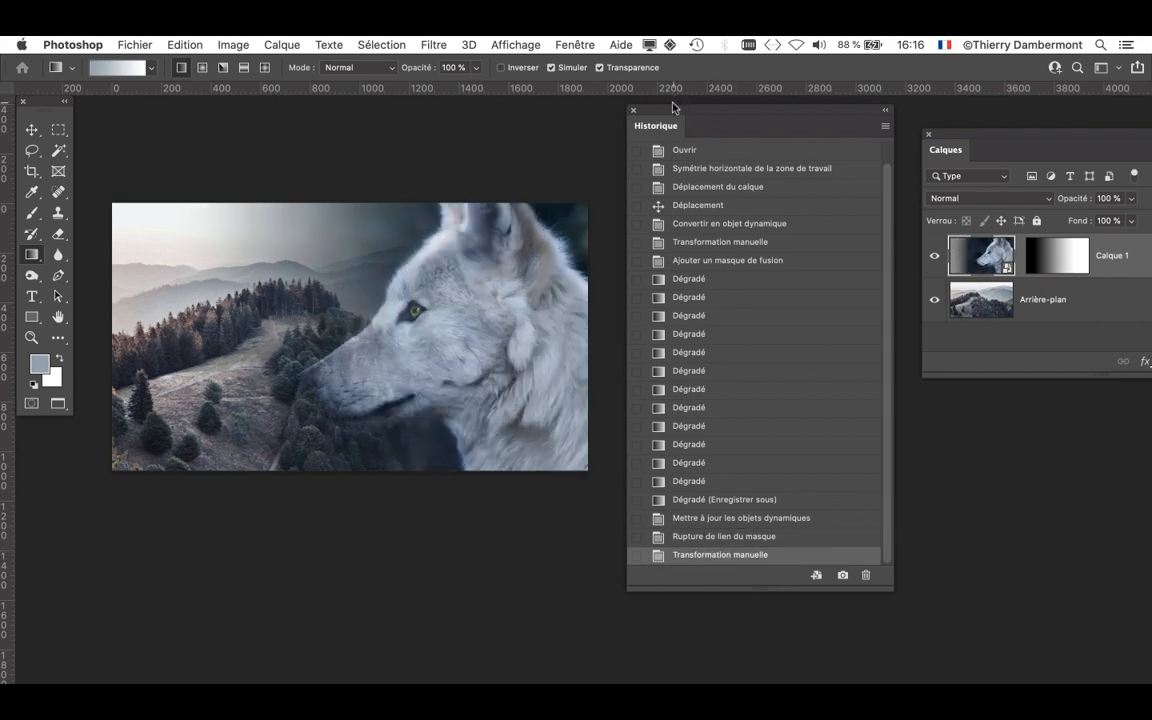
Move the history list aside and close it, then make the layer list taller
left_click_drag(673, 113, 700, 115)
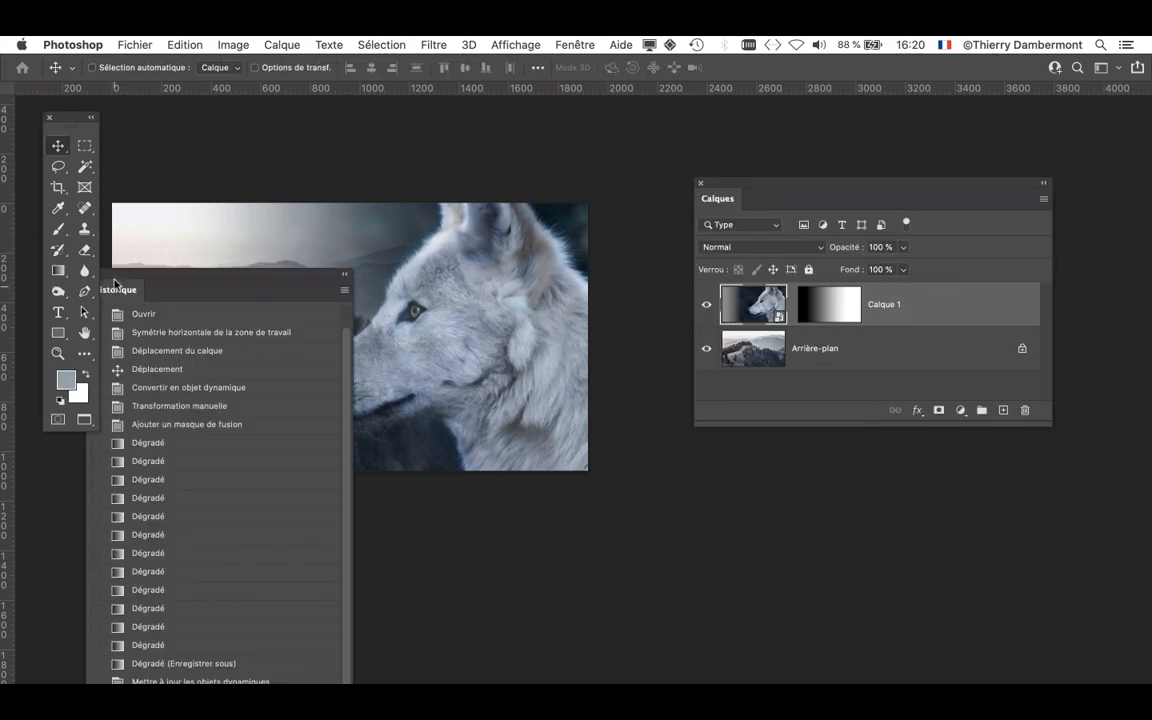
left_click_drag(112, 284, 293, 302)
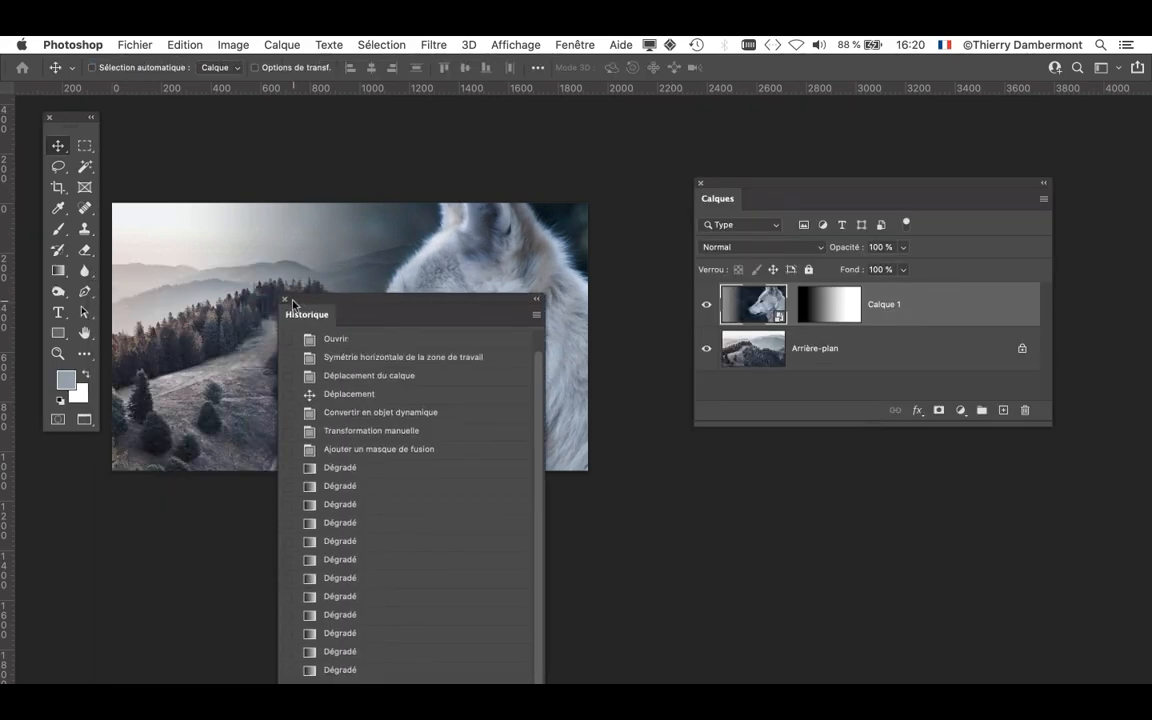
left_click(284, 299)
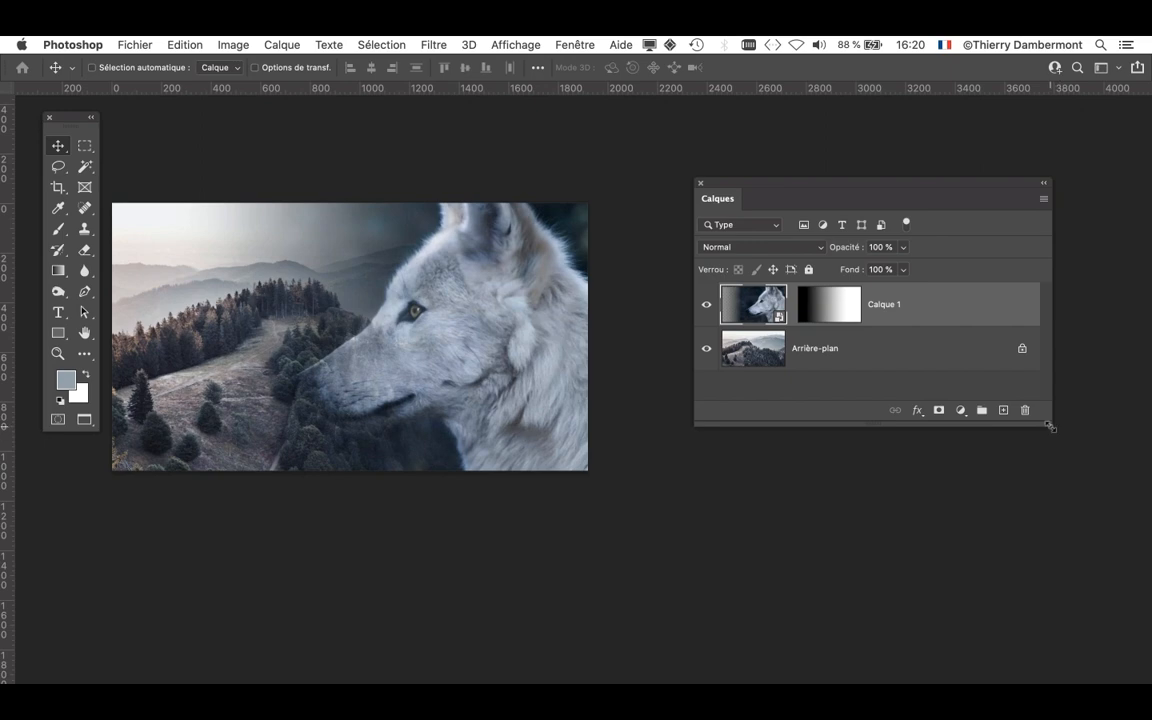
left_click_drag(1049, 427, 1055, 490)
Add a Curves adjustment layer directly above the background landscape, and arrange its settings and the layer list clear of the composition
left_click(874, 360)
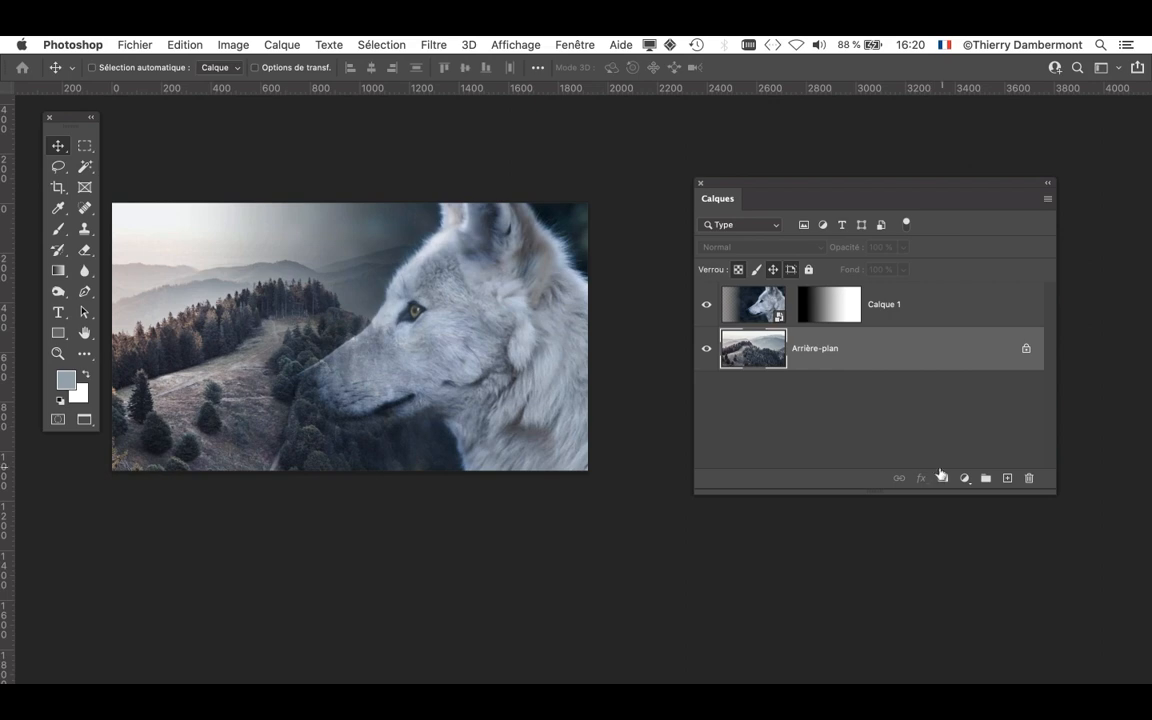
left_click(964, 478)
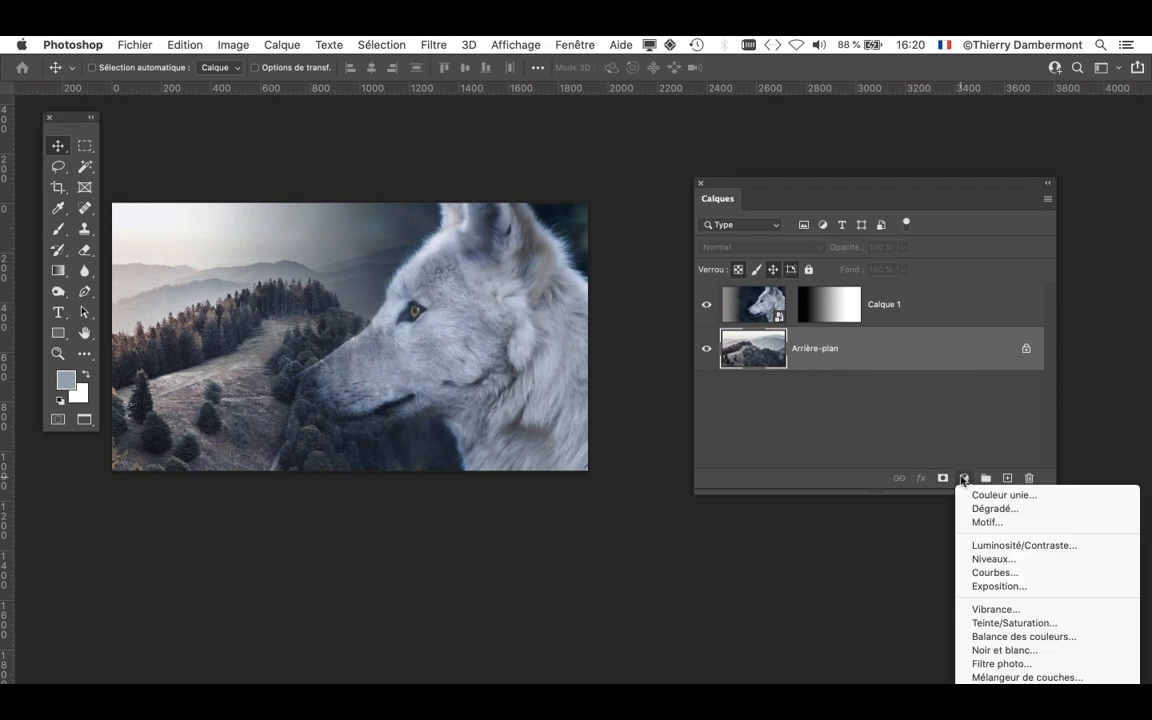
left_click(990, 575)
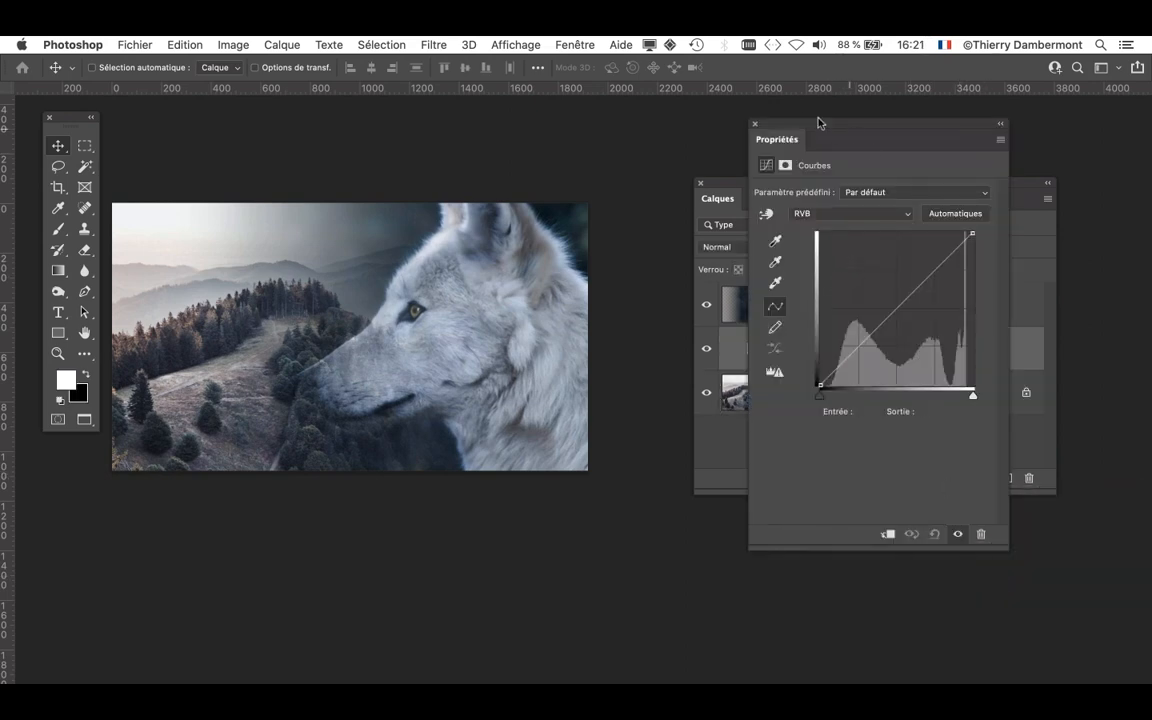
left_click_drag(818, 123, 766, 511)
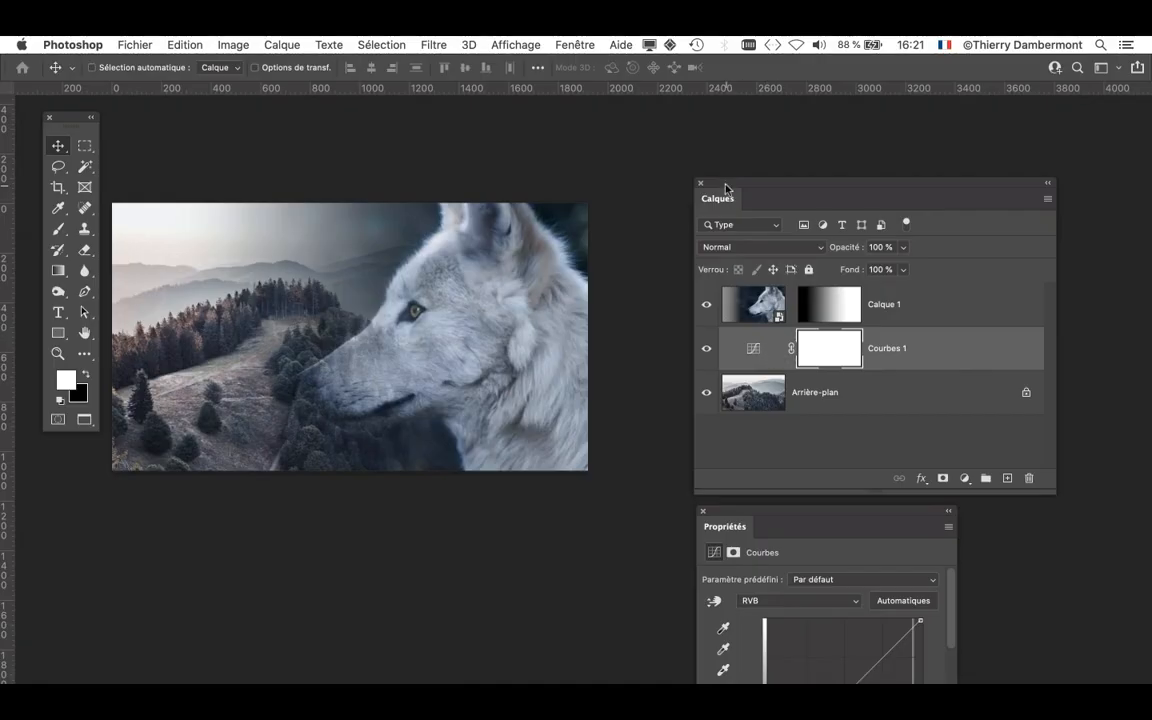
left_click_drag(726, 189, 985, 206)
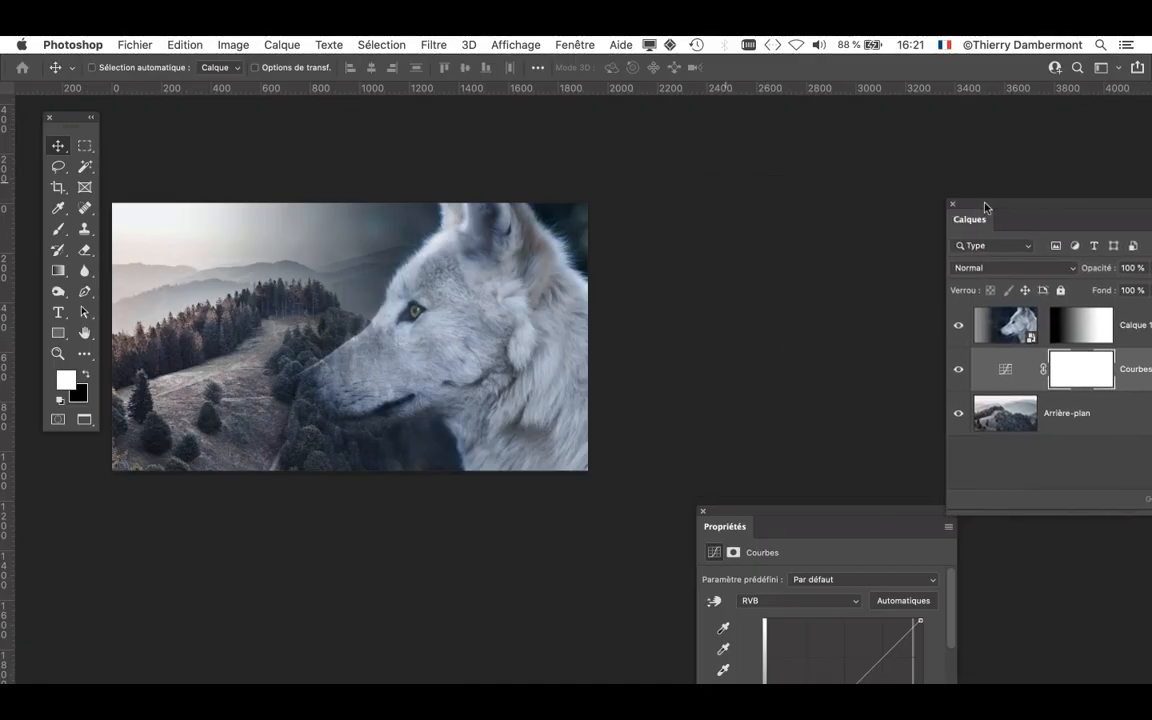
Move the Curves settings beside the composition and bend the background's RGB curve with four points into a midtone peak followed by a dip
left_click_drag(775, 527, 644, 117)
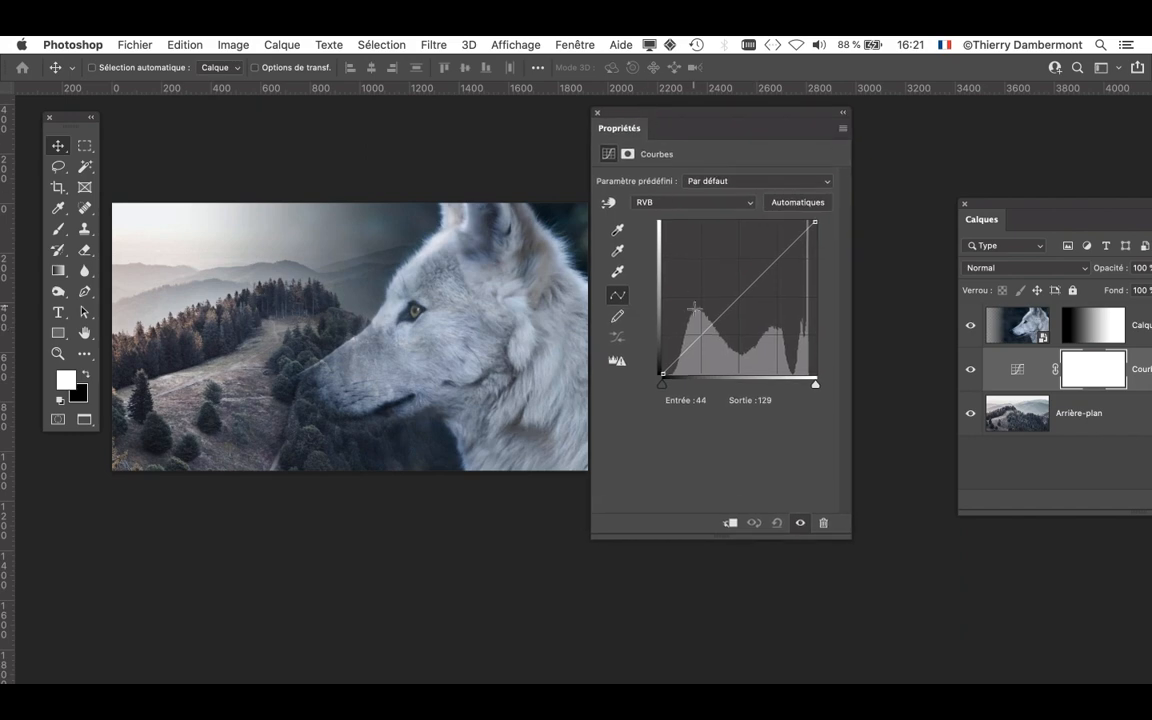
left_click_drag(704, 332, 704, 300)
mouse_move(748, 252)
left_mouse_down()
mouse_move(748, 285)
mouse_move(744, 232)
left_mouse_up()
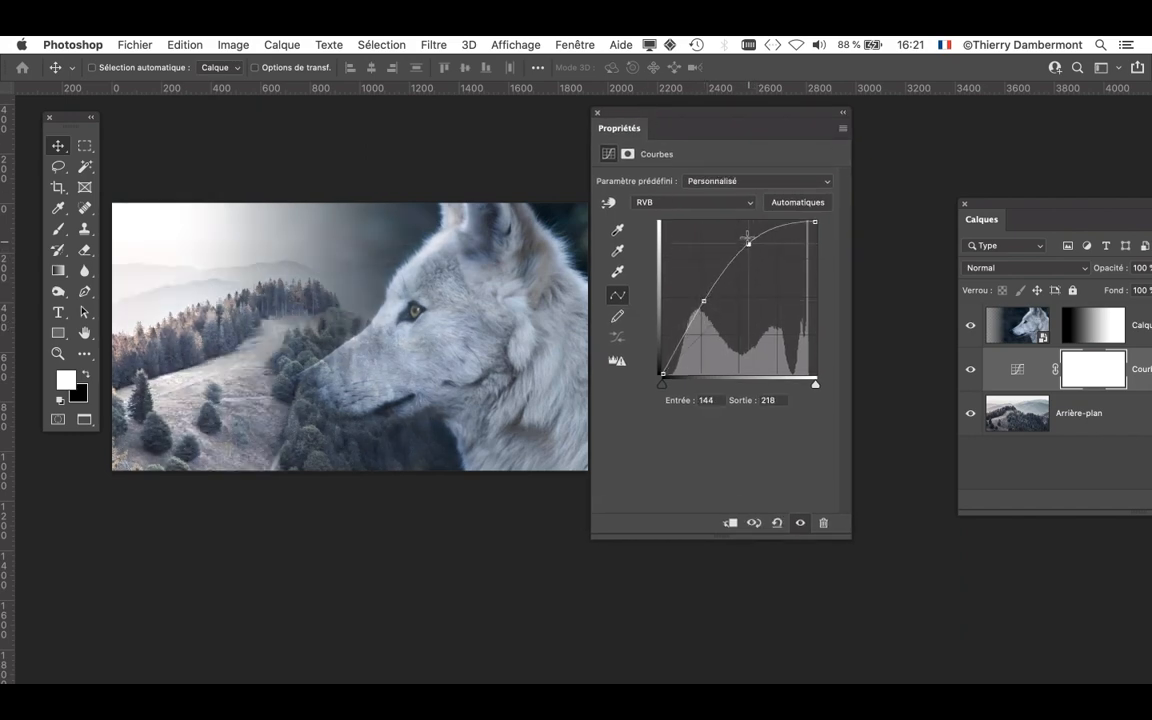
mouse_move(710, 316)
left_mouse_down()
mouse_move(712, 325)
mouse_move(702, 302)
mouse_move(708, 315)
left_mouse_up()
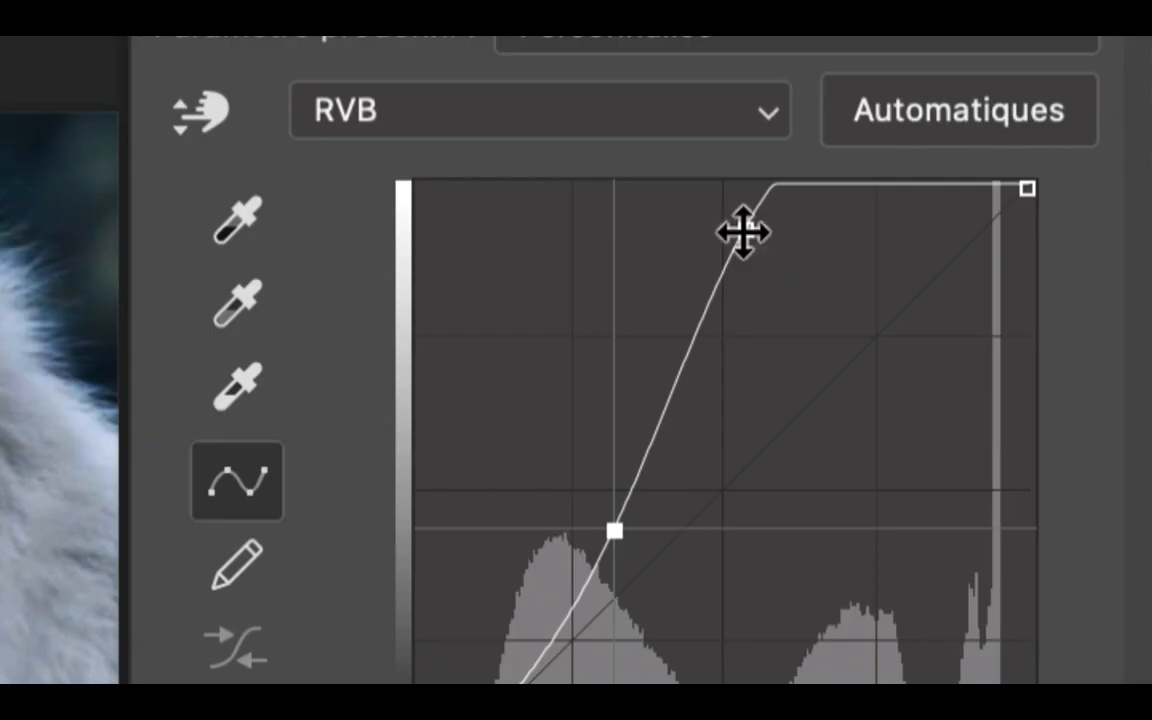
left_click_drag(742, 232, 676, 316)
left_click_drag(688, 252, 754, 417)
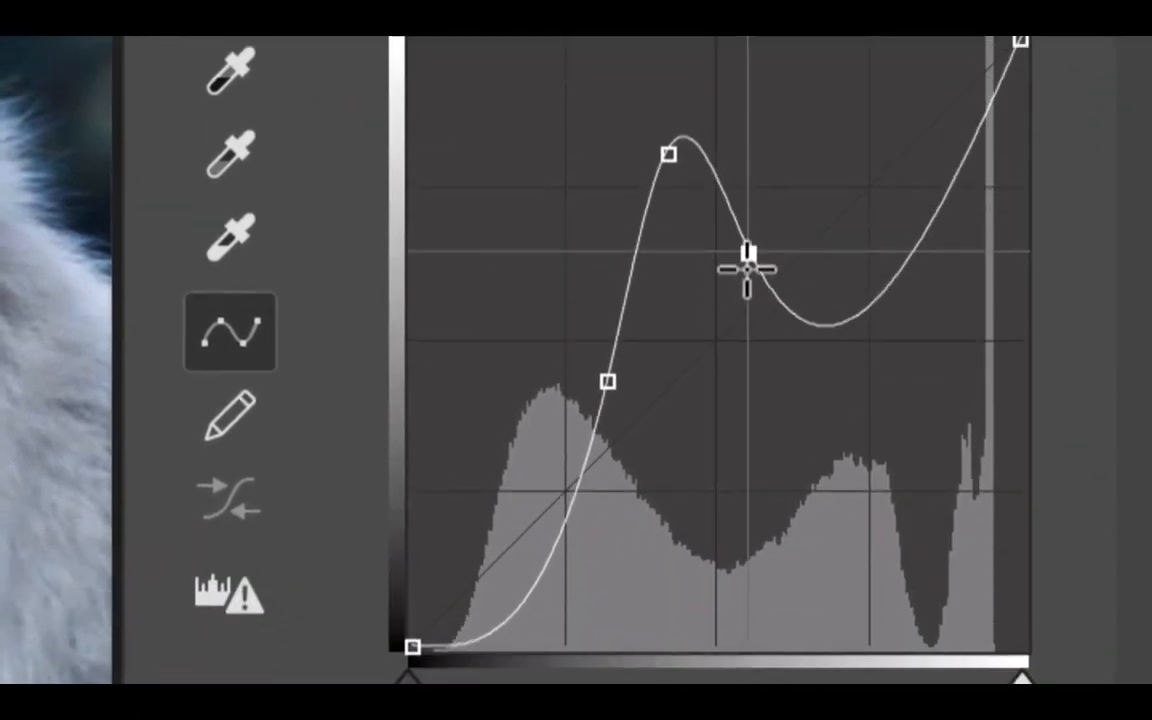
left_click_drag(747, 268, 733, 366)
left_click_drag(826, 510, 839, 301)
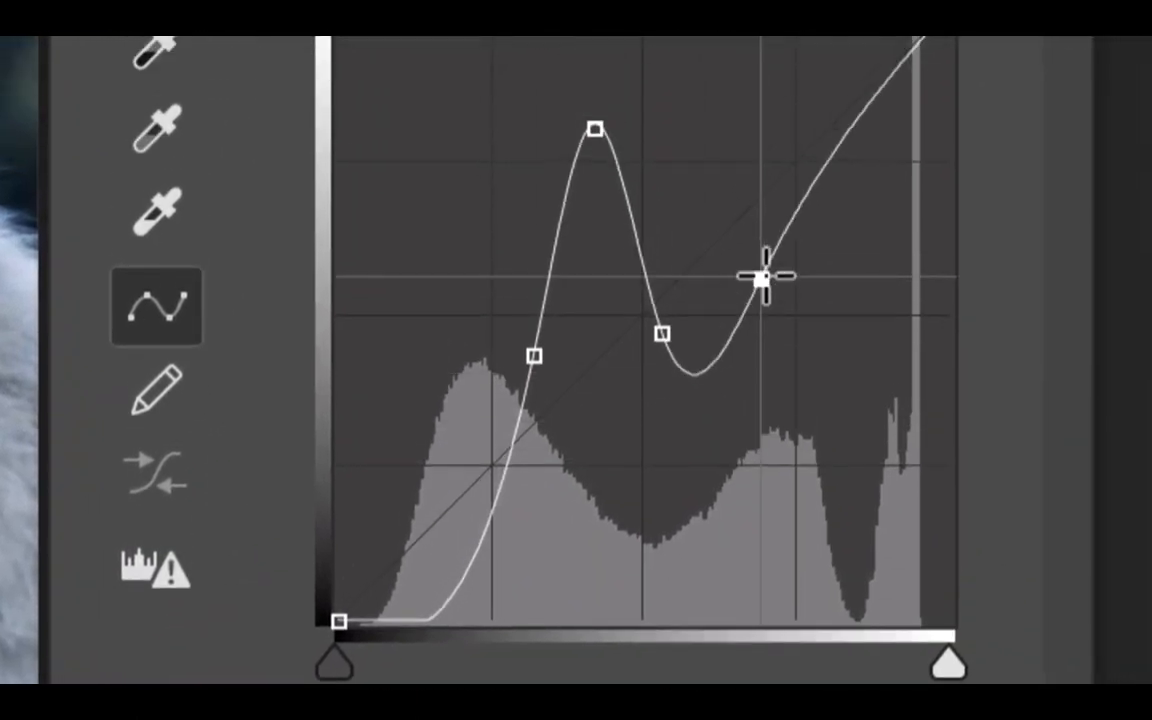
Refine the wave-shaped background curve, placing points at about input 73, output 95; input 157, output 88; and input 177, output 194
left_click_drag(594, 128, 582, 188)
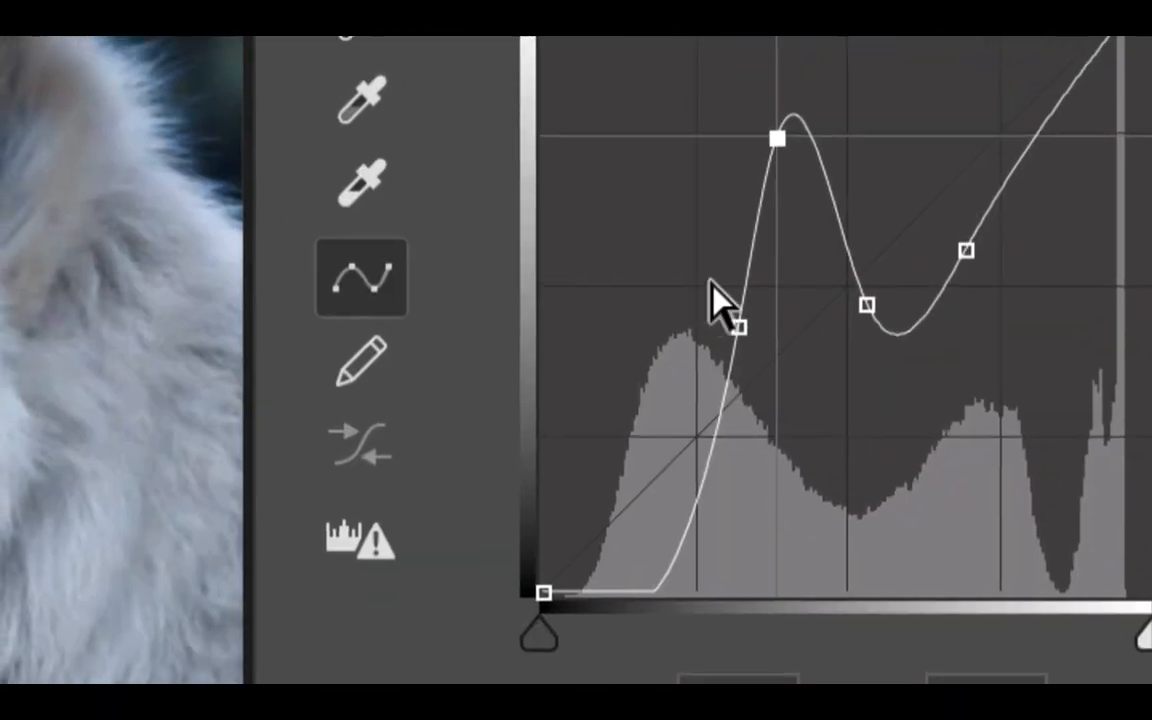
left_click_drag(777, 138, 770, 100)
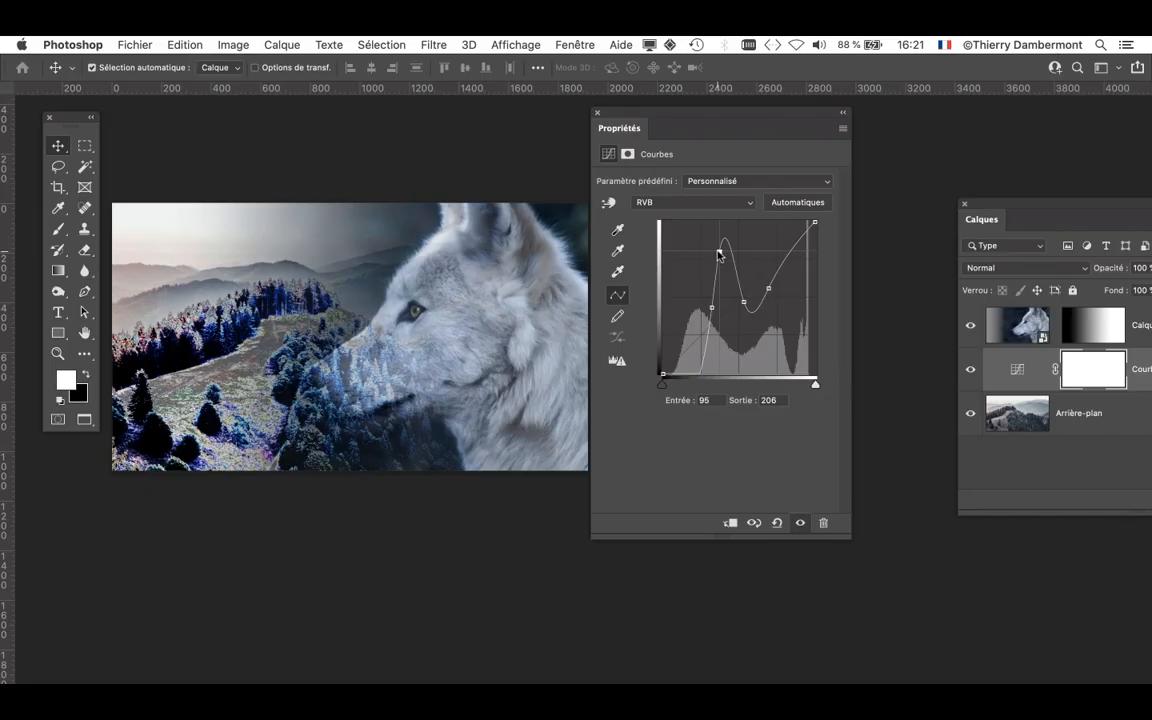
left_click_drag(743, 300, 698, 292)
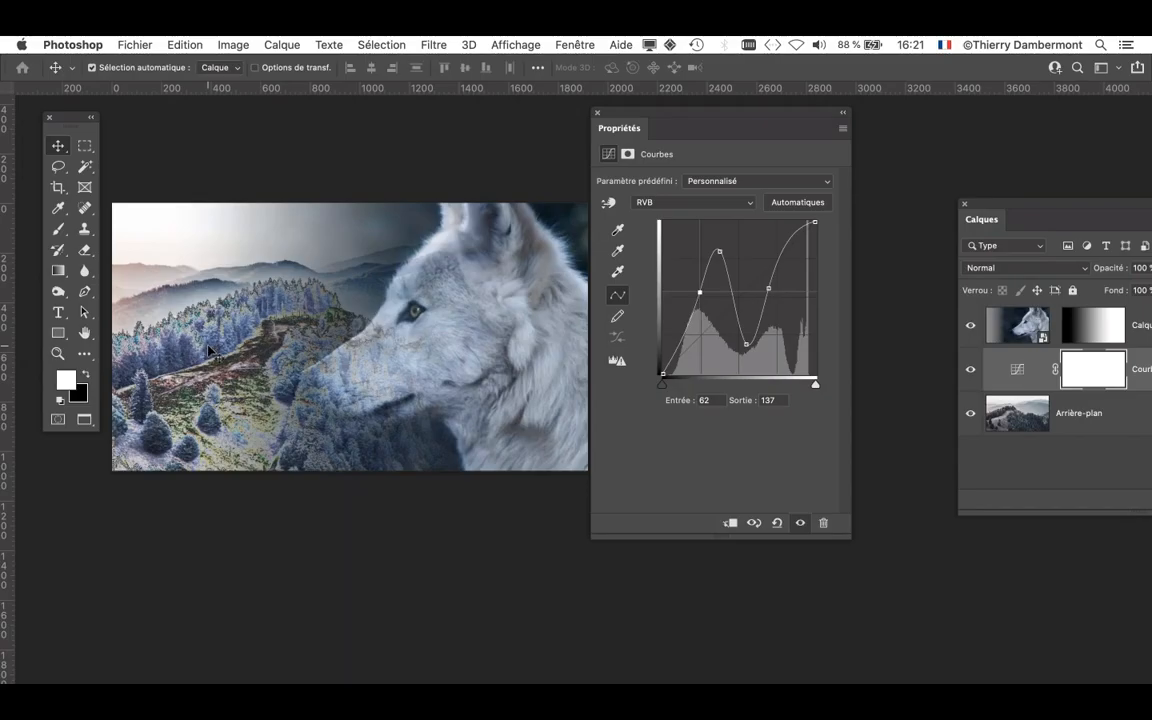
left_click_drag(767, 288, 769, 265)
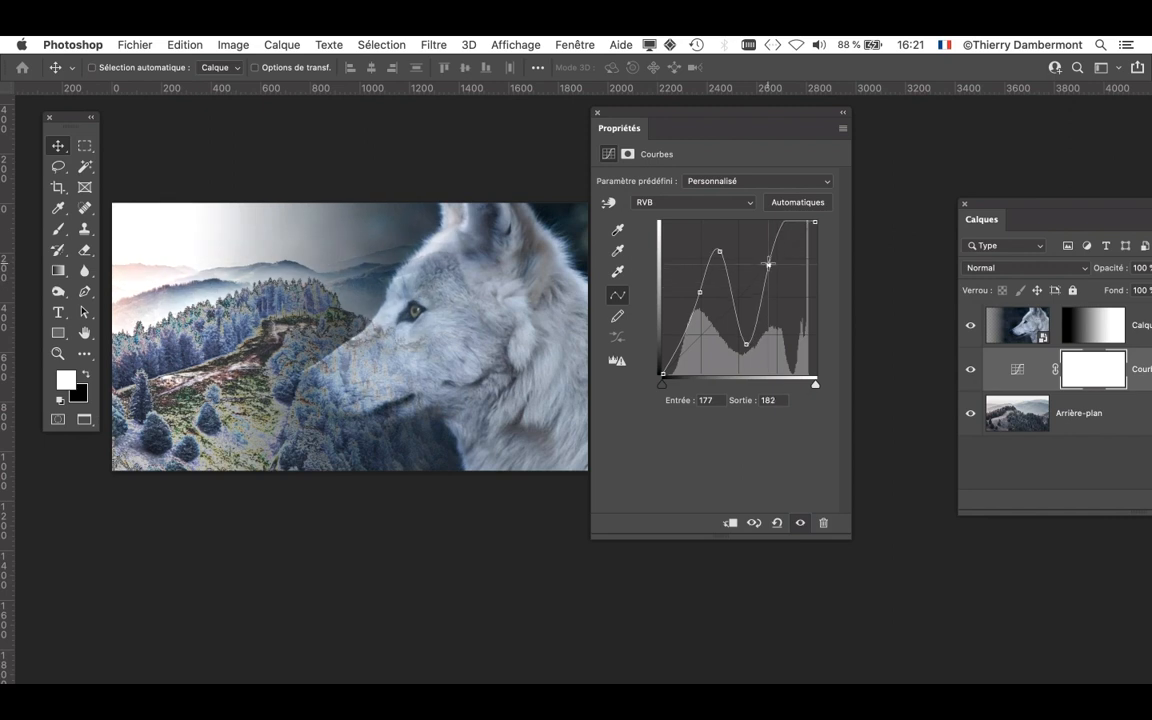
left_click_drag(747, 345, 757, 345)
left_click_drag(720, 252, 706, 318)
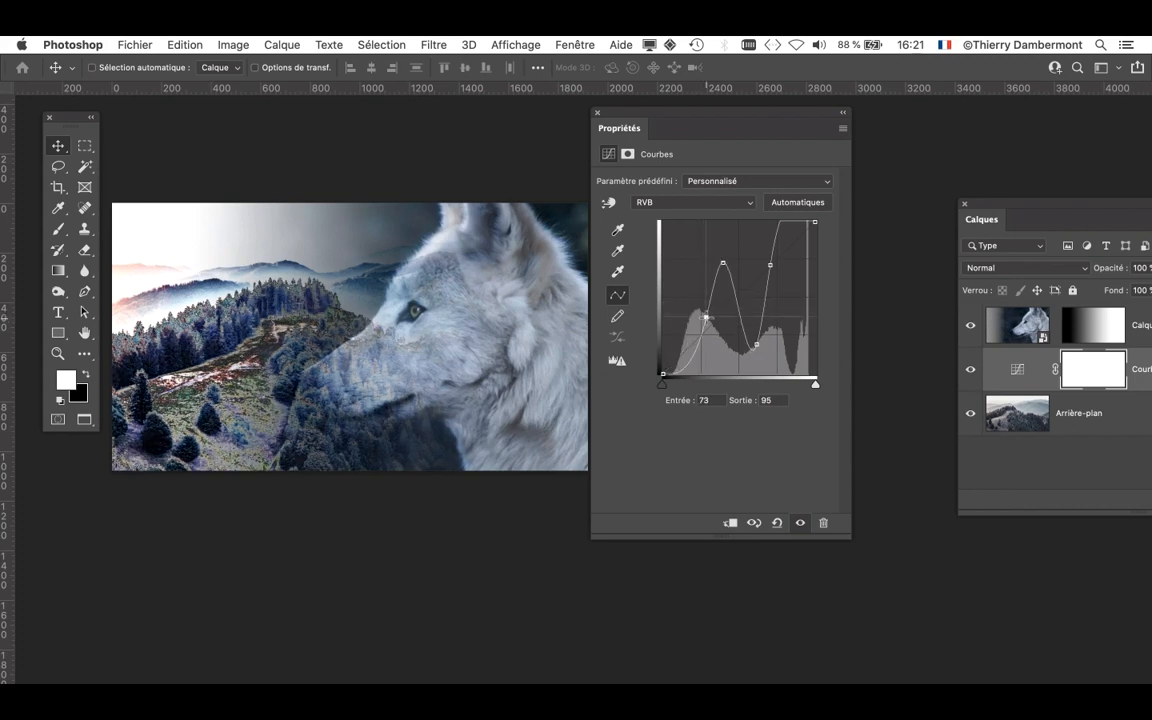
left_click_drag(776, 260, 770, 258)
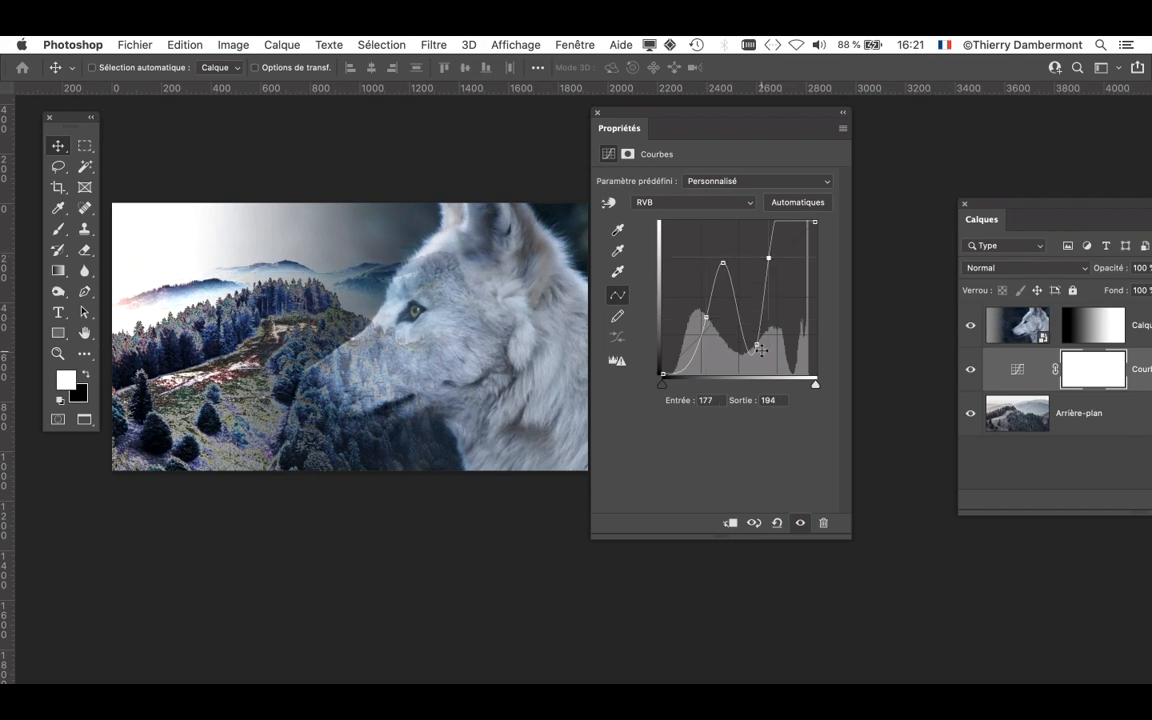
left_click_drag(757, 345, 757, 322)
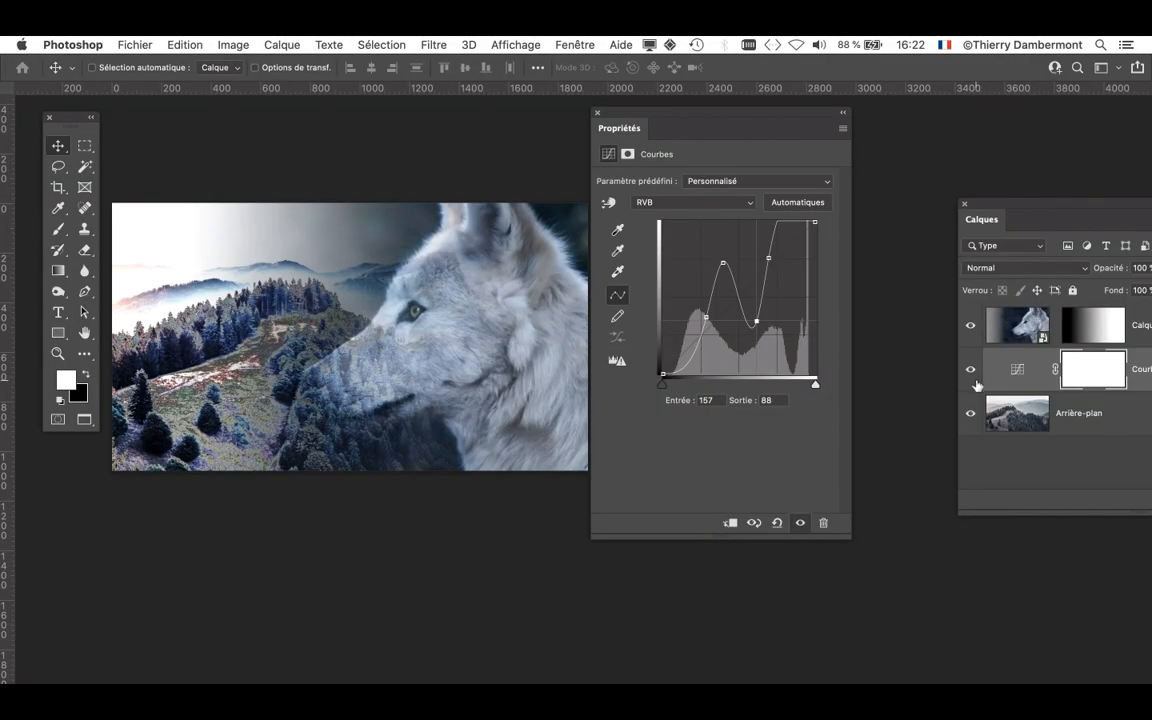
Compare the landscape with and without the Curves adjustment at closer range by toggling the layer's visibility, leaving it visible
left_click(970, 369)
scroll(352, 316, "up", 3)
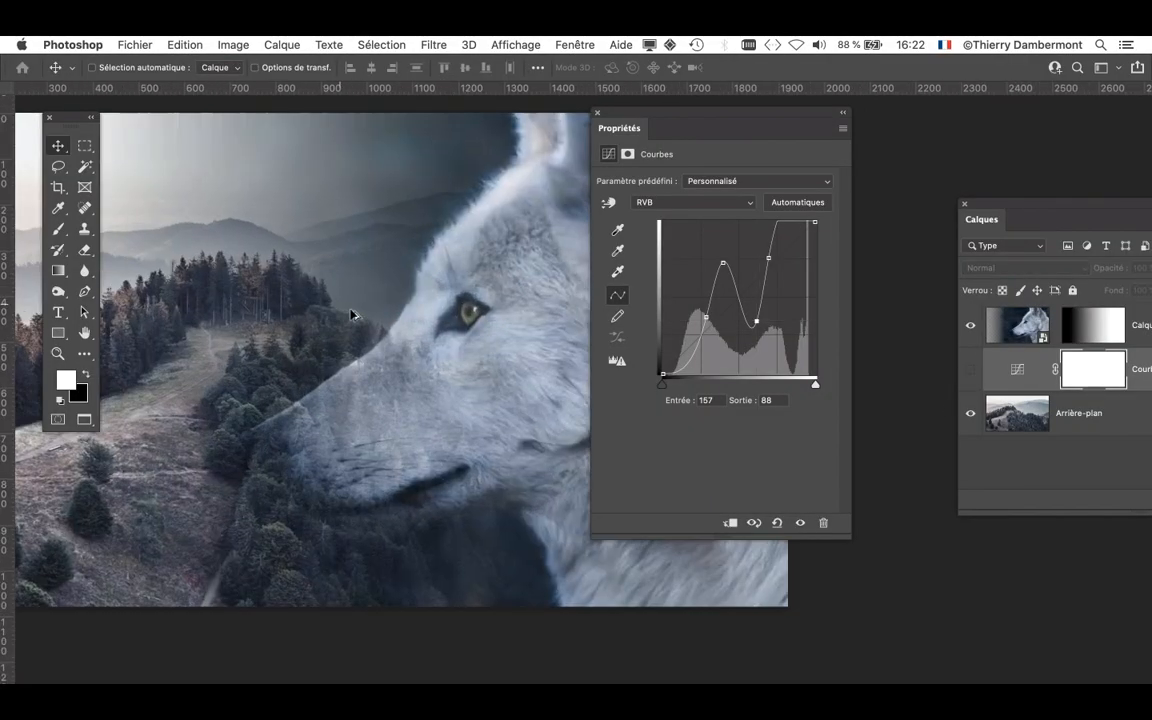
scroll(303, 329, "up", 2)
left_click_drag(434, 333, 514, 378)
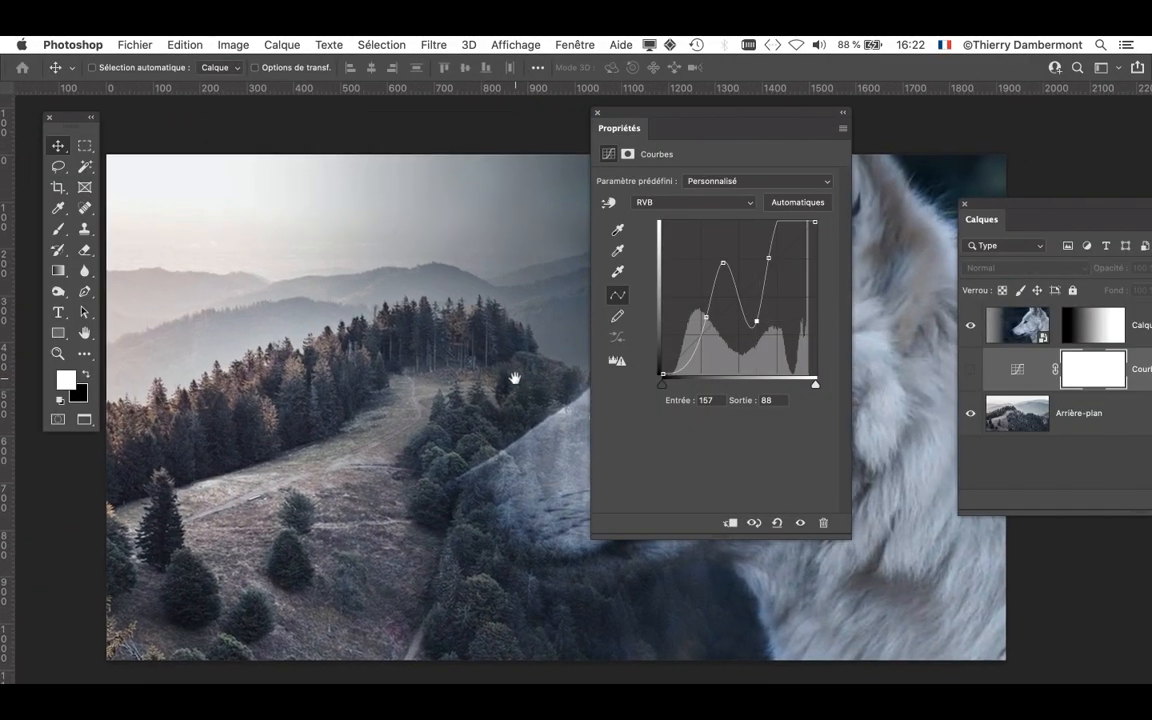
scroll(377, 349, "up", 3)
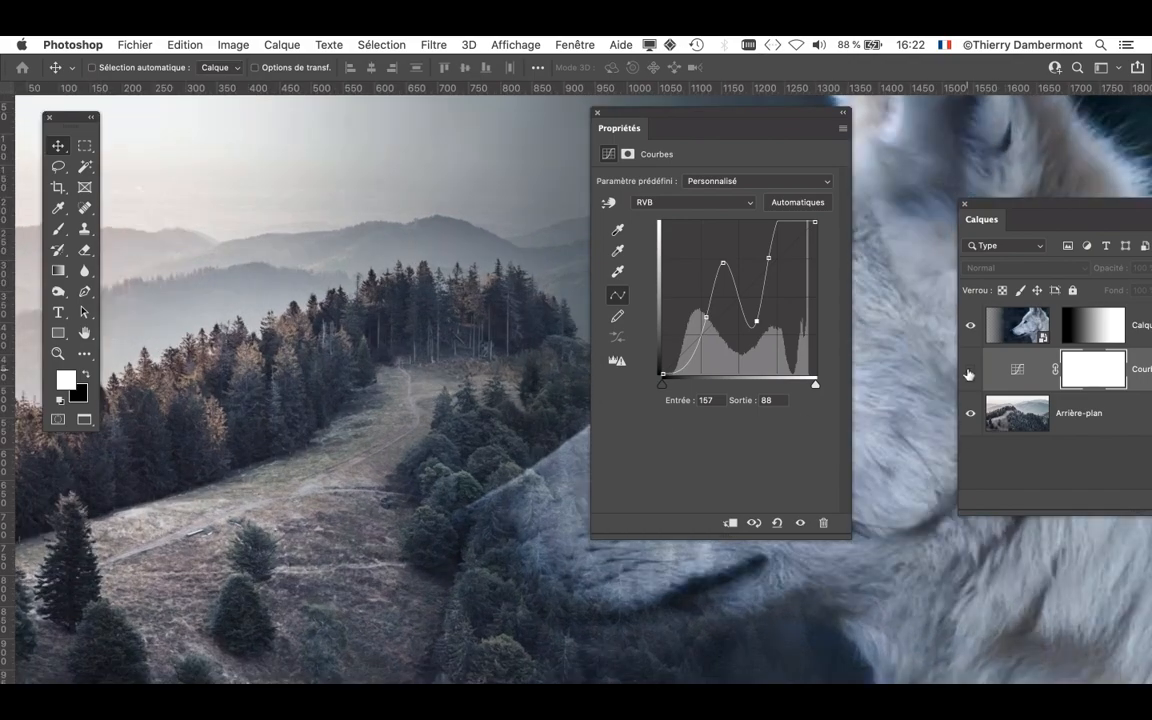
left_click(969, 370)
left_click(968, 373)
left_click(968, 373)
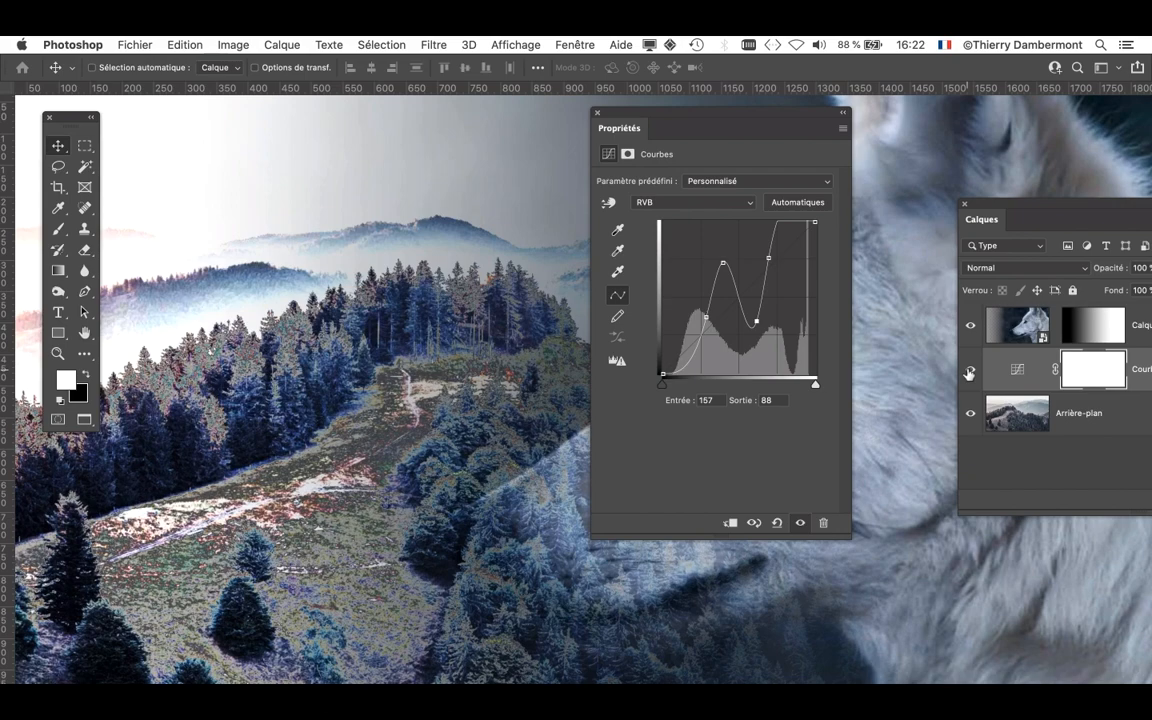
left_click(968, 373)
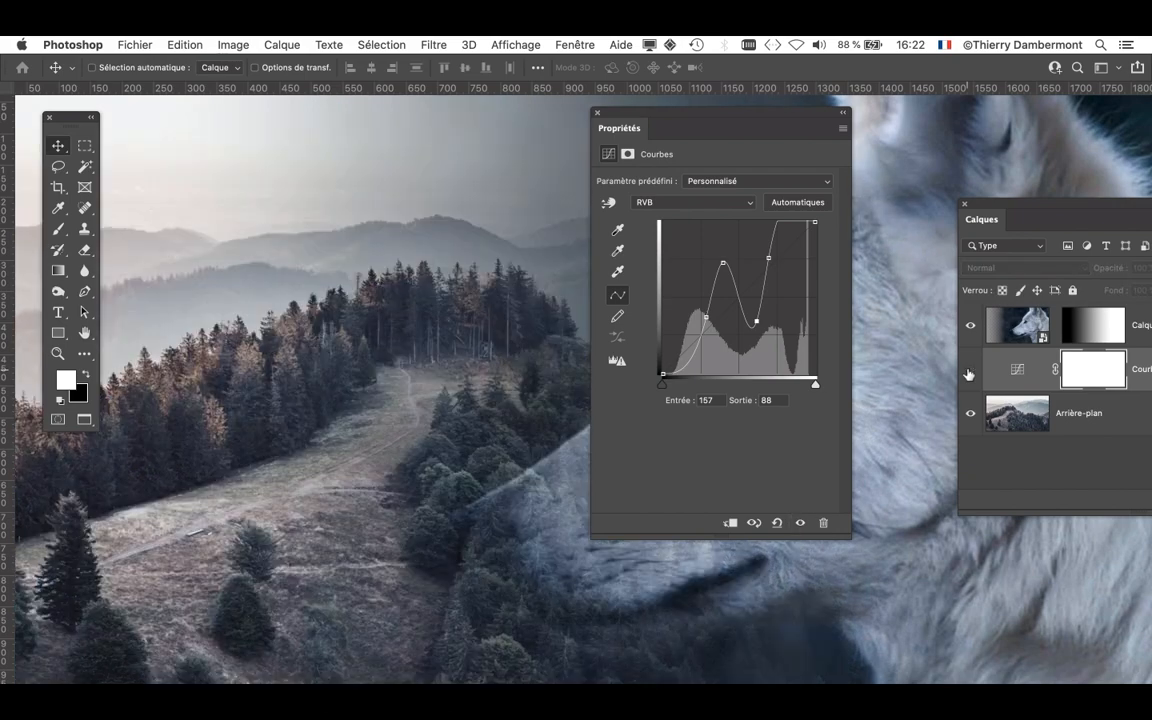
left_click(968, 373)
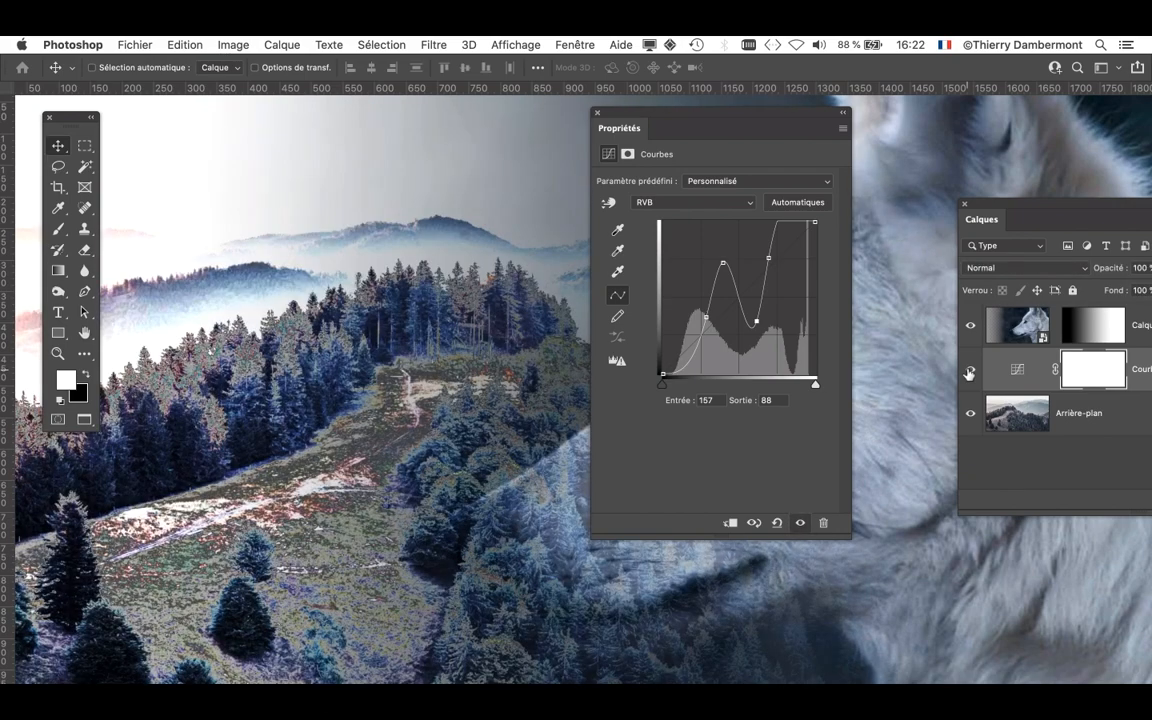
Close the Curves settings, bring the layer list into view, duplicate the Courbes 1 layer and hide the original
left_click(595, 114)
left_click_drag(1015, 213, 656, 163)
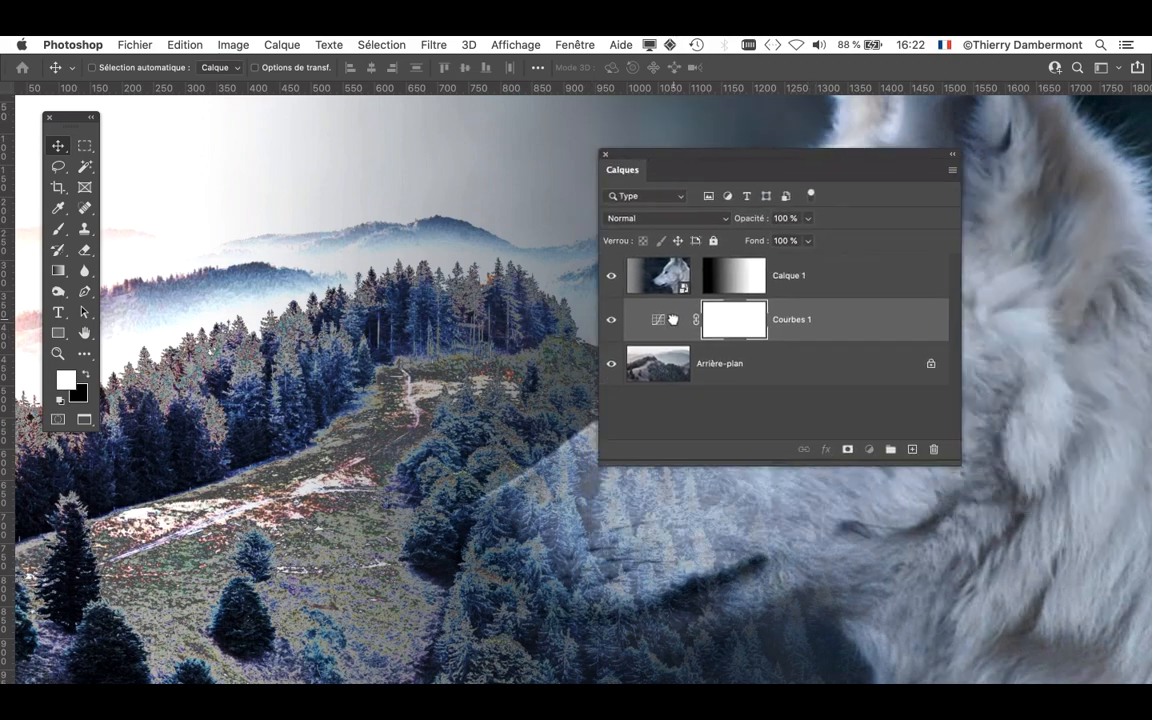
left_click_drag(640, 320, 912, 449)
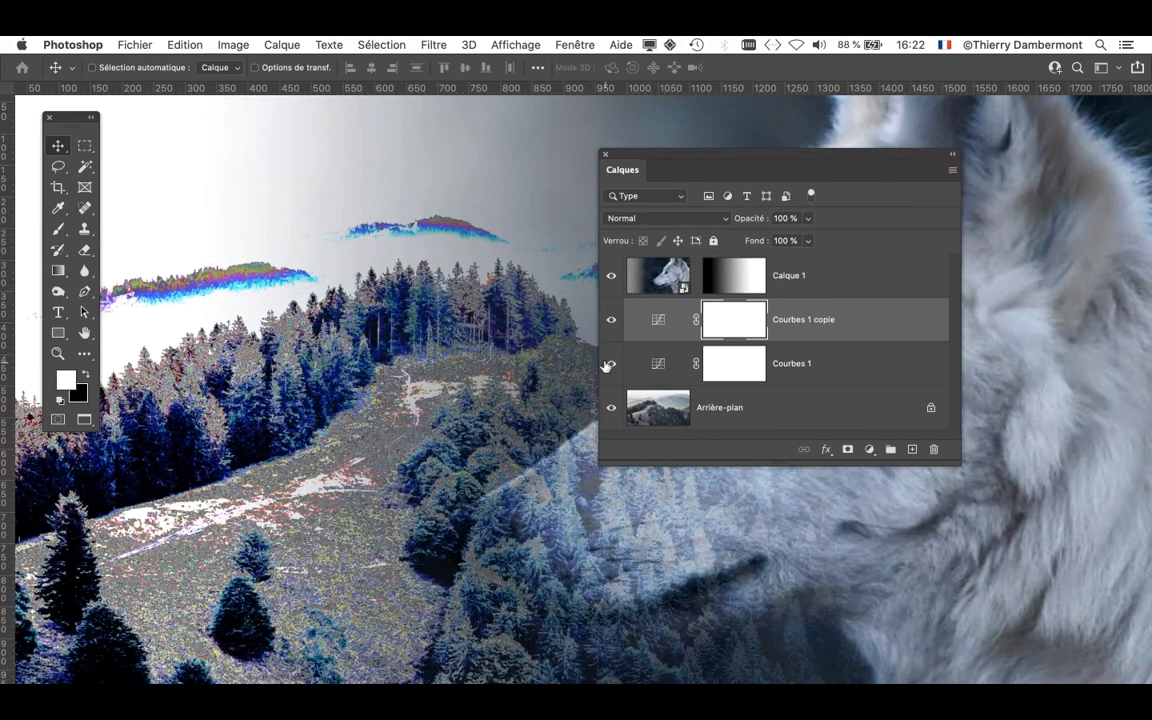
left_click(611, 363)
Flatten the duplicated curve by removing its dip point and lowering the others, with white output at 247 and a shadow point at input 81, output 60
left_click(658, 320)
double_click(658, 320)
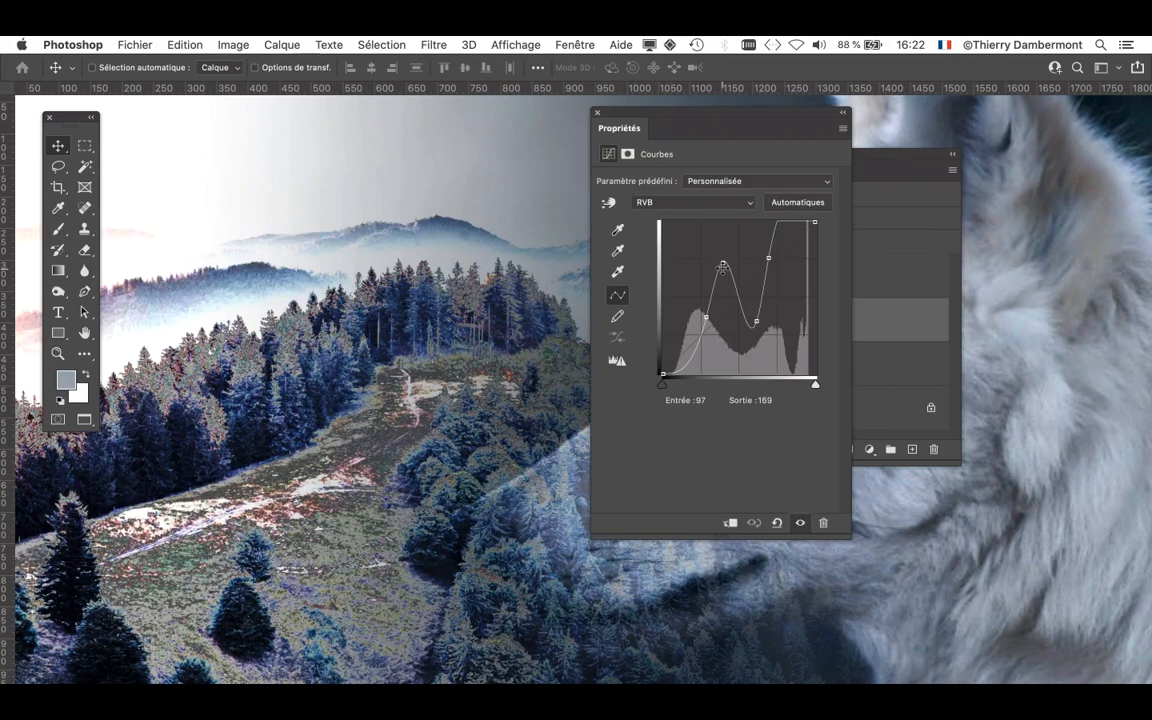
left_click_drag(756, 321, 988, 381)
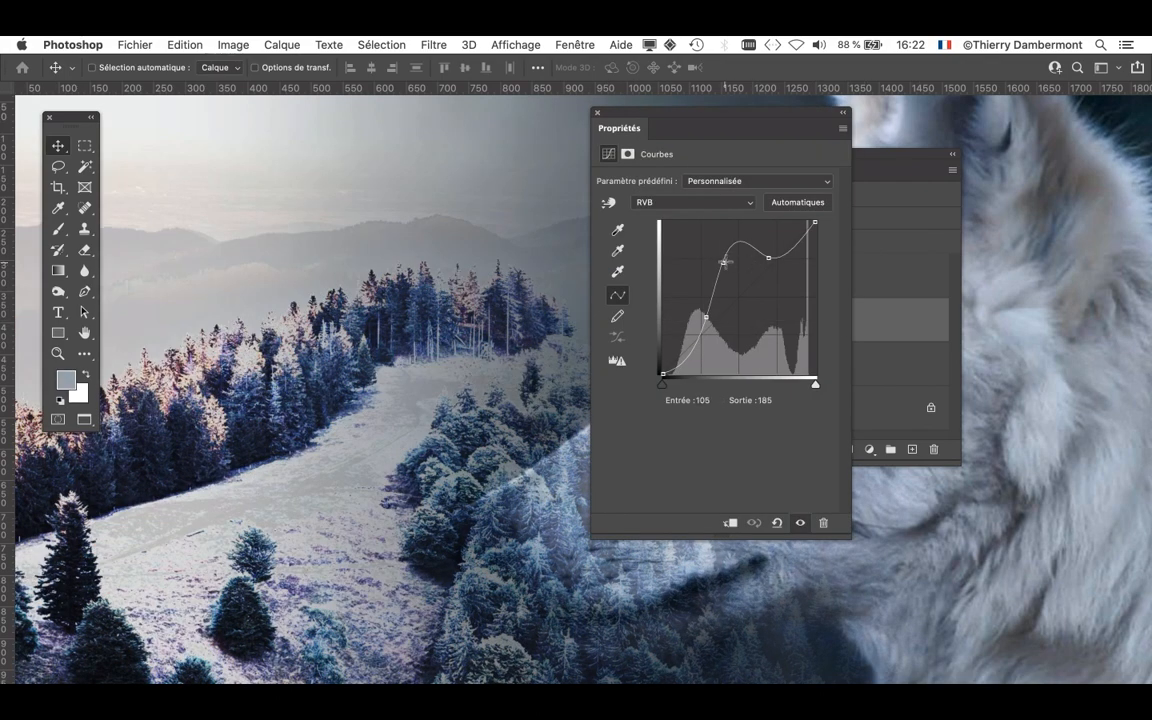
left_click_drag(726, 263, 743, 313)
left_click_drag(768, 258, 784, 288)
left_click_drag(815, 222, 815, 228)
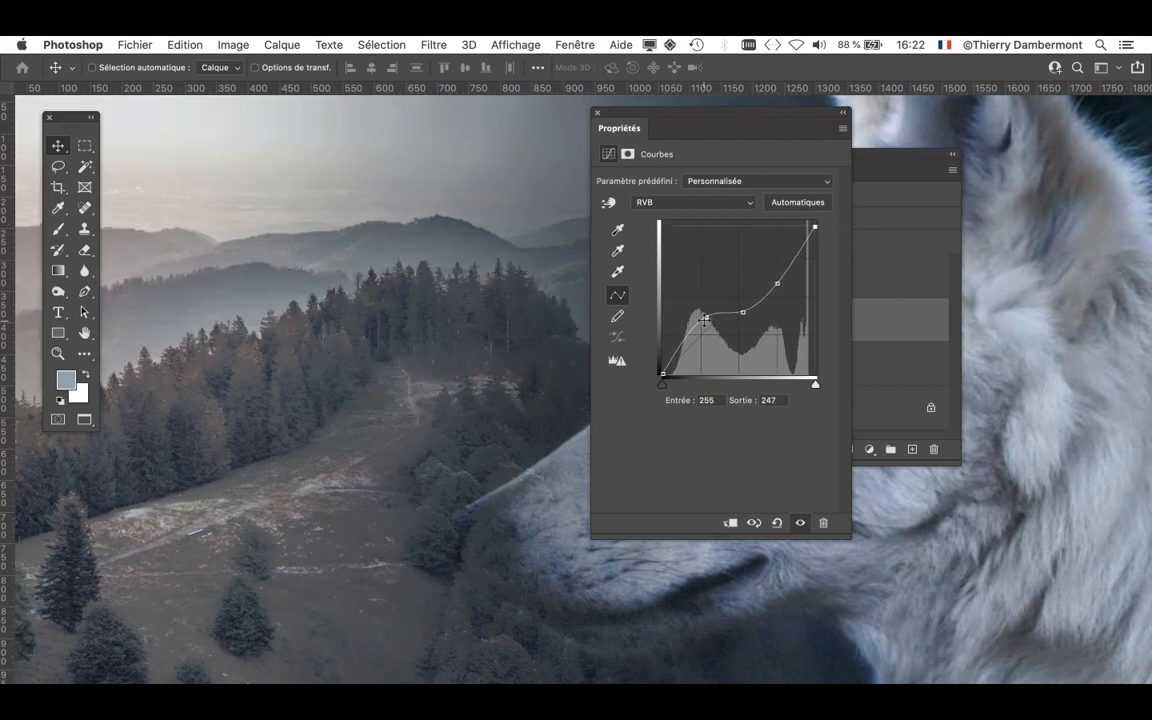
left_click_drag(704, 319, 711, 340)
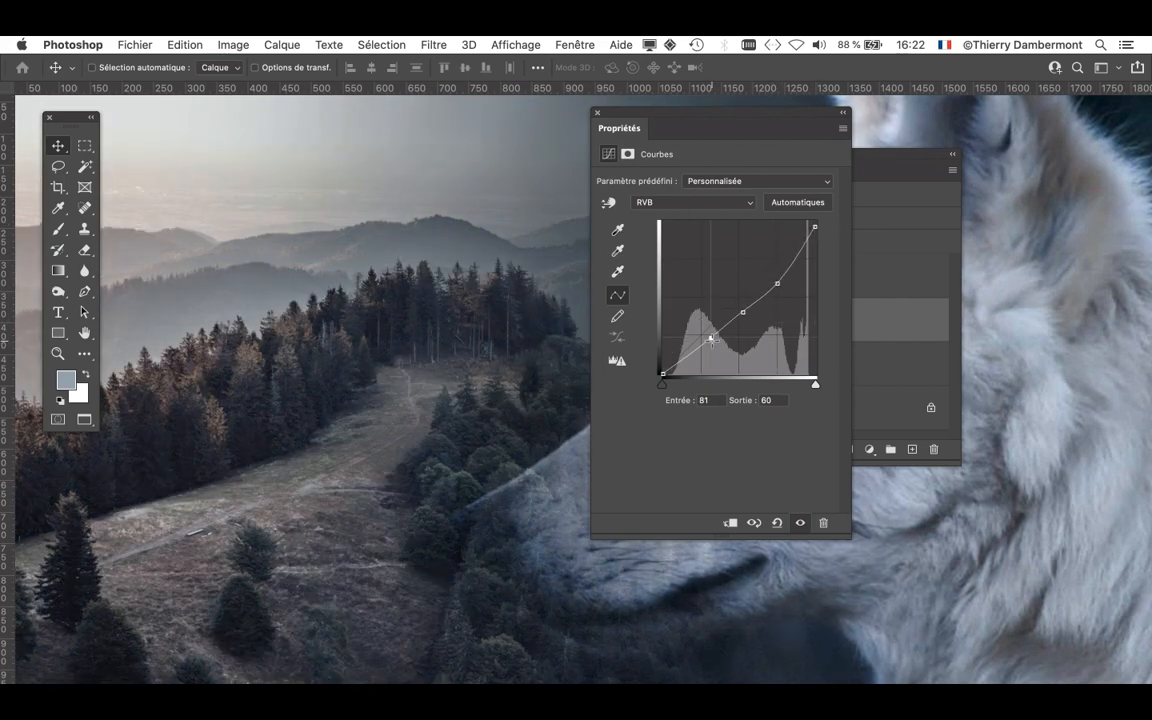
left_click_drag(641, 118, 1033, 270)
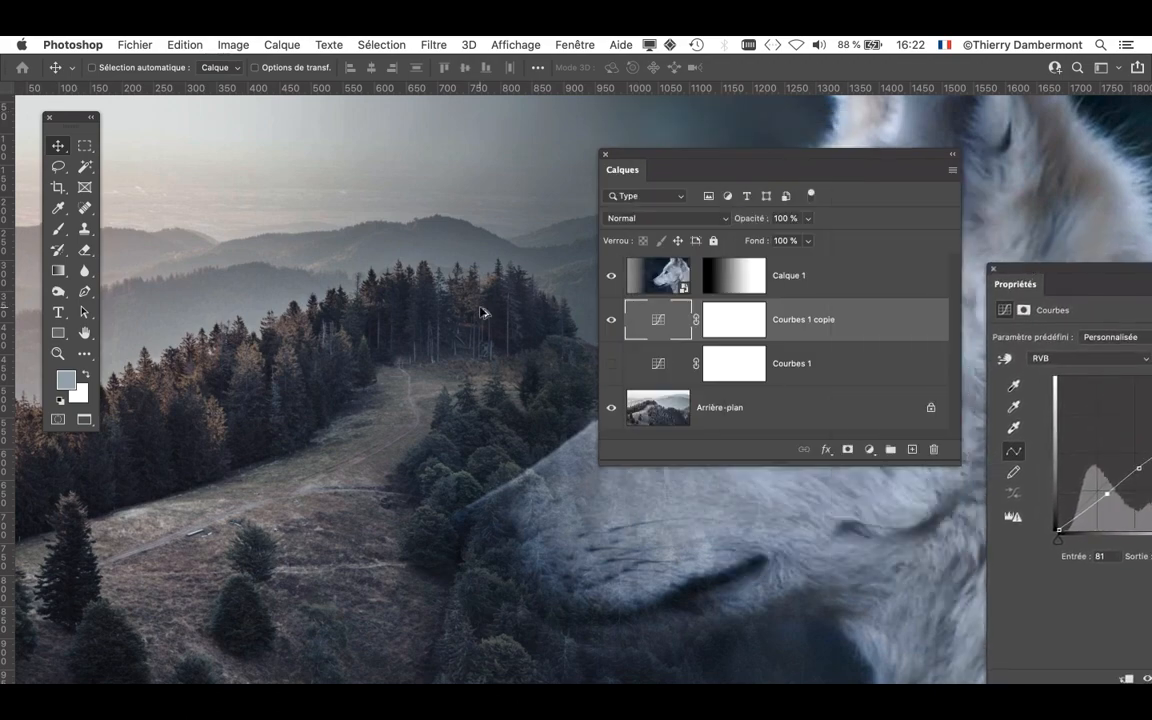
Add a Curves adjustment layer above the wolf layer Calque 1 and clip it to that layer
key("super+minus")
left_click_drag(440, 378, 471, 360)
left_click_drag(634, 157, 804, 150)
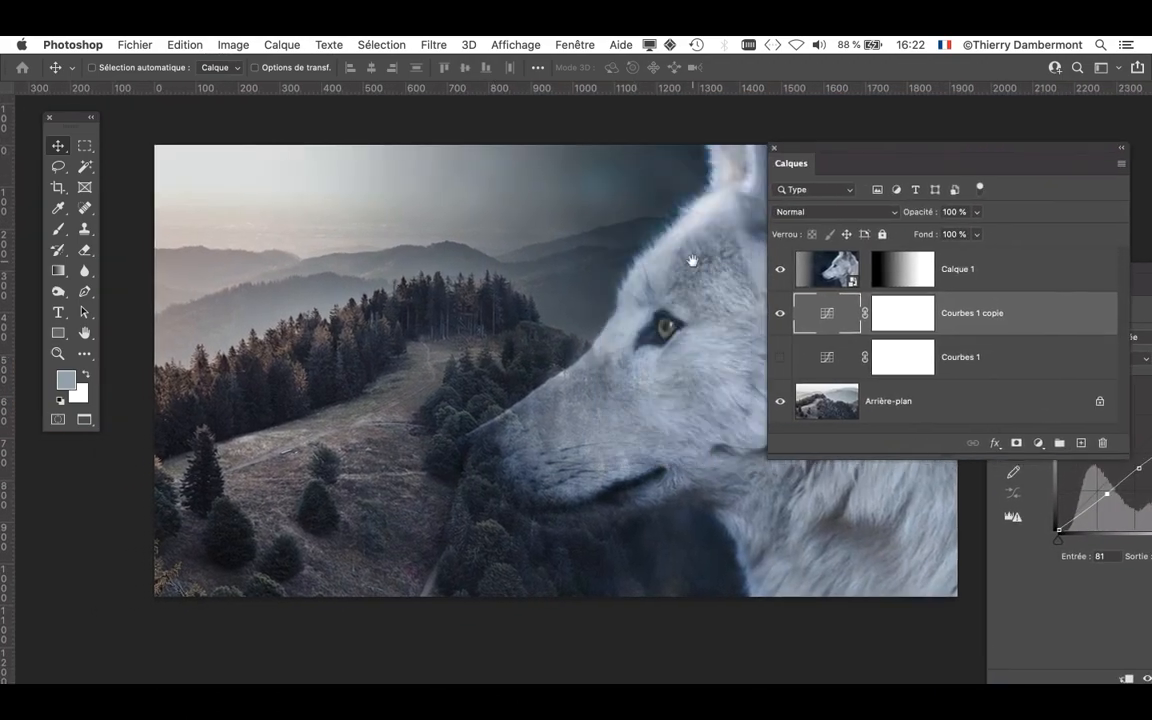
scroll(514, 296, "right", 5)
left_click(836, 281)
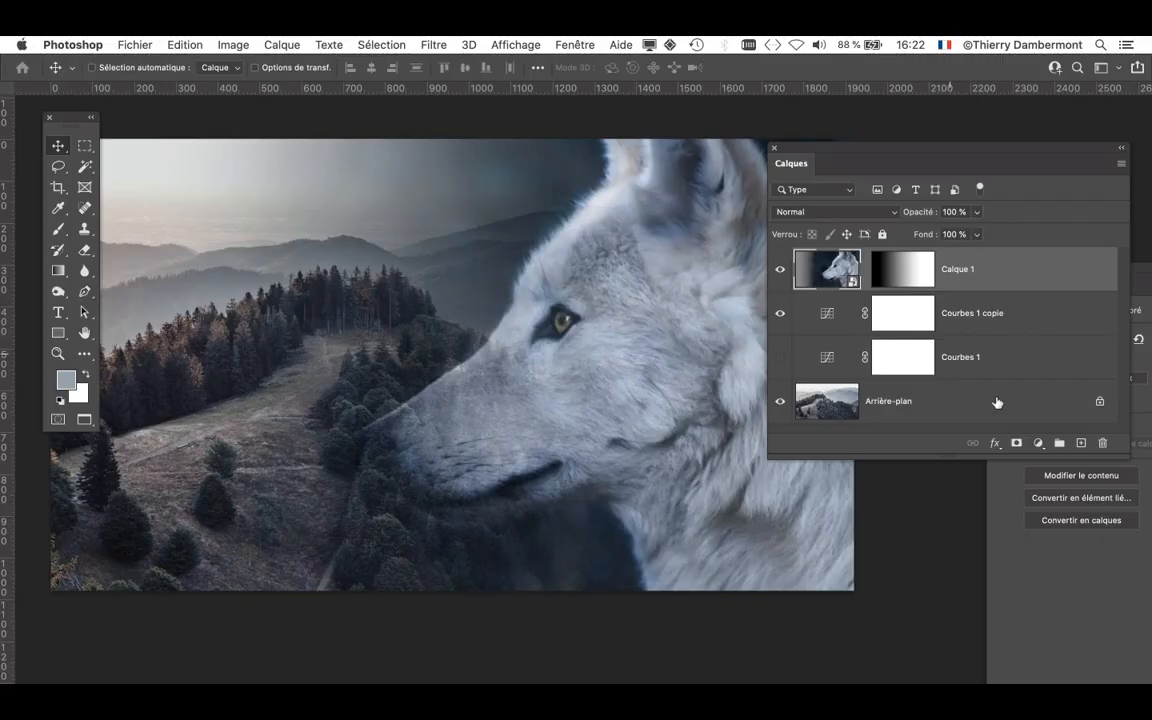
left_click(1037, 443)
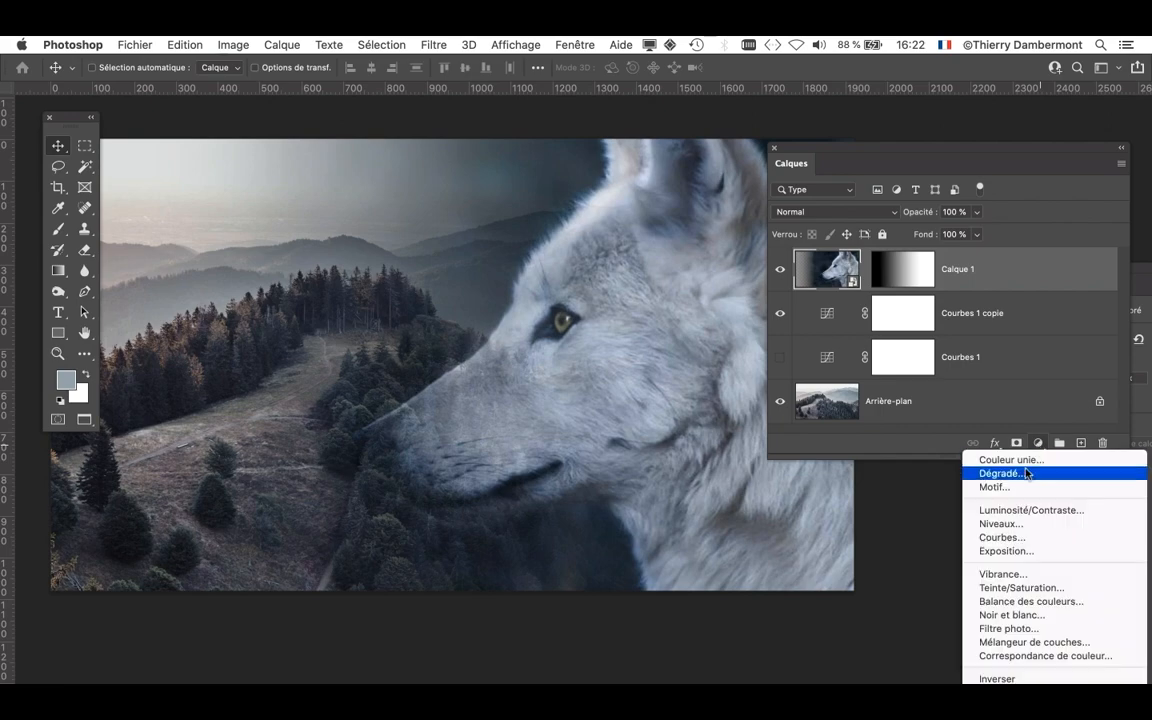
left_click(1002, 537)
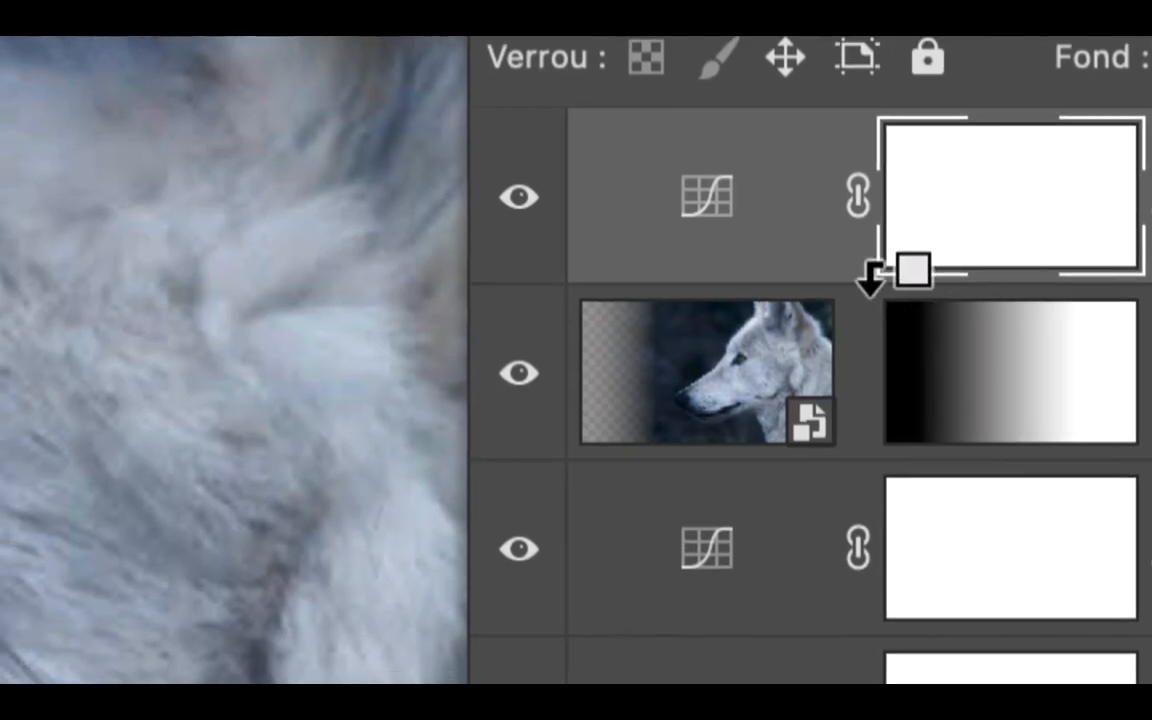
left_click(872, 283, "alt")
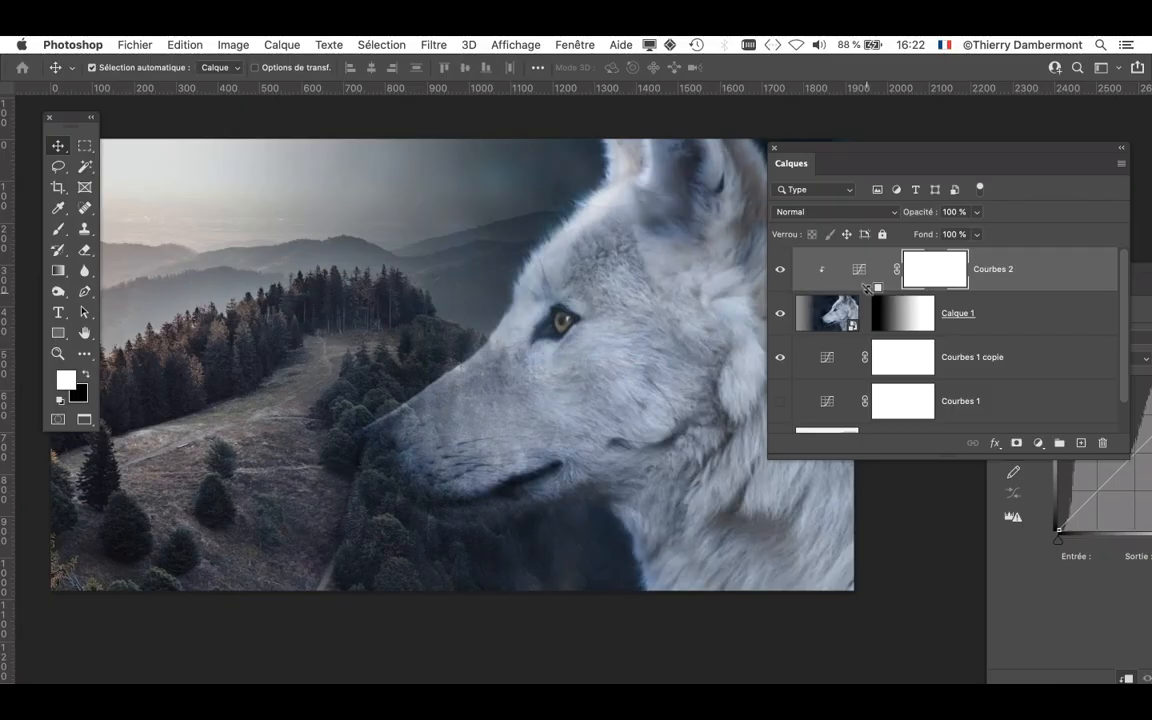
Arrange the layer list and Curves settings clear of the wolf, and pull the clipped layer's curve down to darken the wolf
left_click_drag(882, 151, 709, 63)
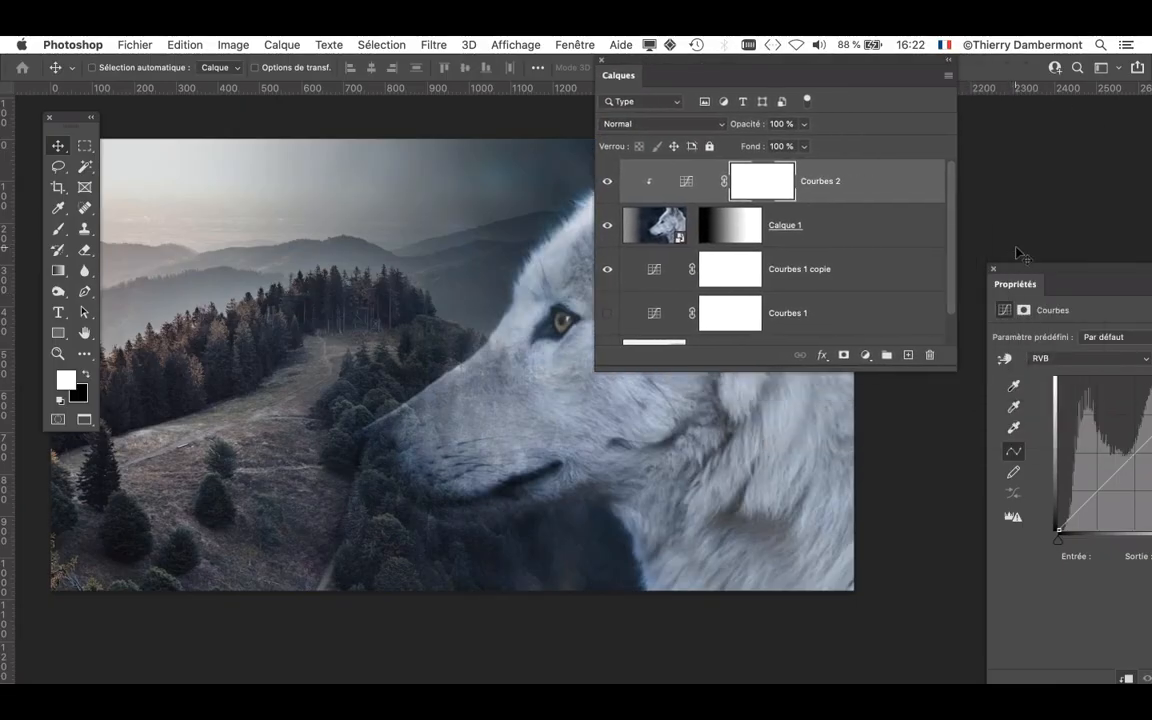
left_click_drag(860, 68, 405, 548)
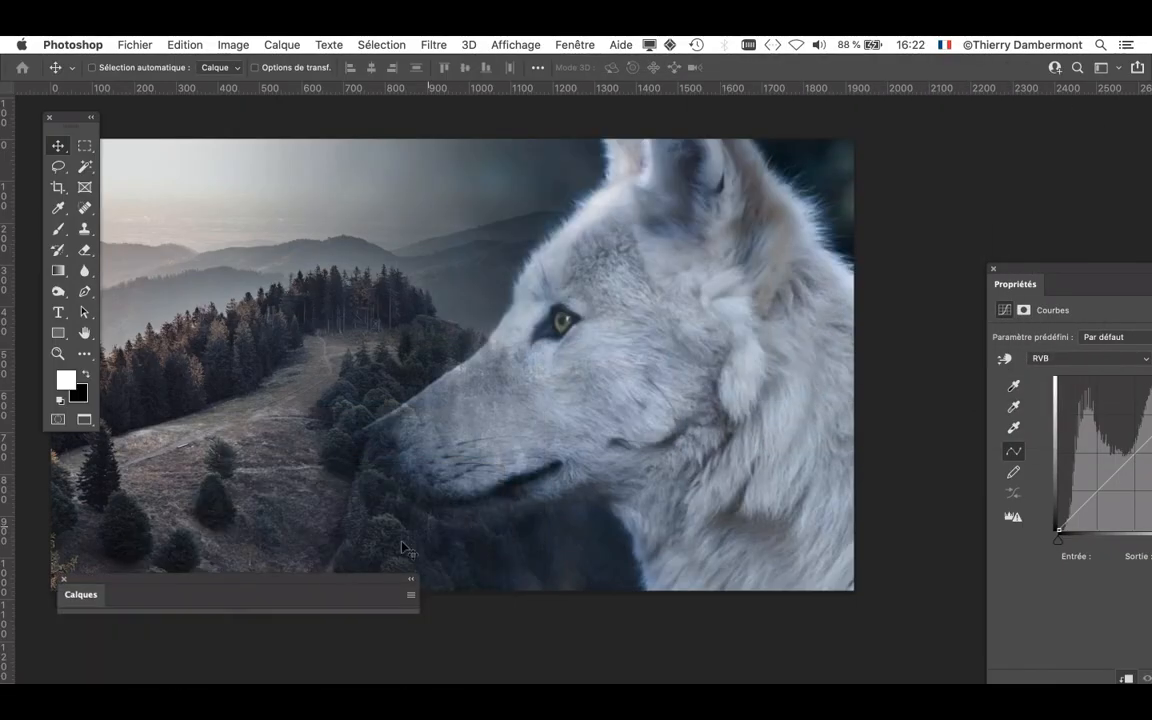
left_click_drag(1037, 267, 875, 117)
left_click_drag(966, 294, 984, 315)
left_click_drag(851, 120, 627, 620)
Bring the layer list beside the image, select the wolf layer Calque 1 and lower its opacity to 76 %
key("F7")
left_click_drag(748, 586, 1027, 186)
left_click(771, 206)
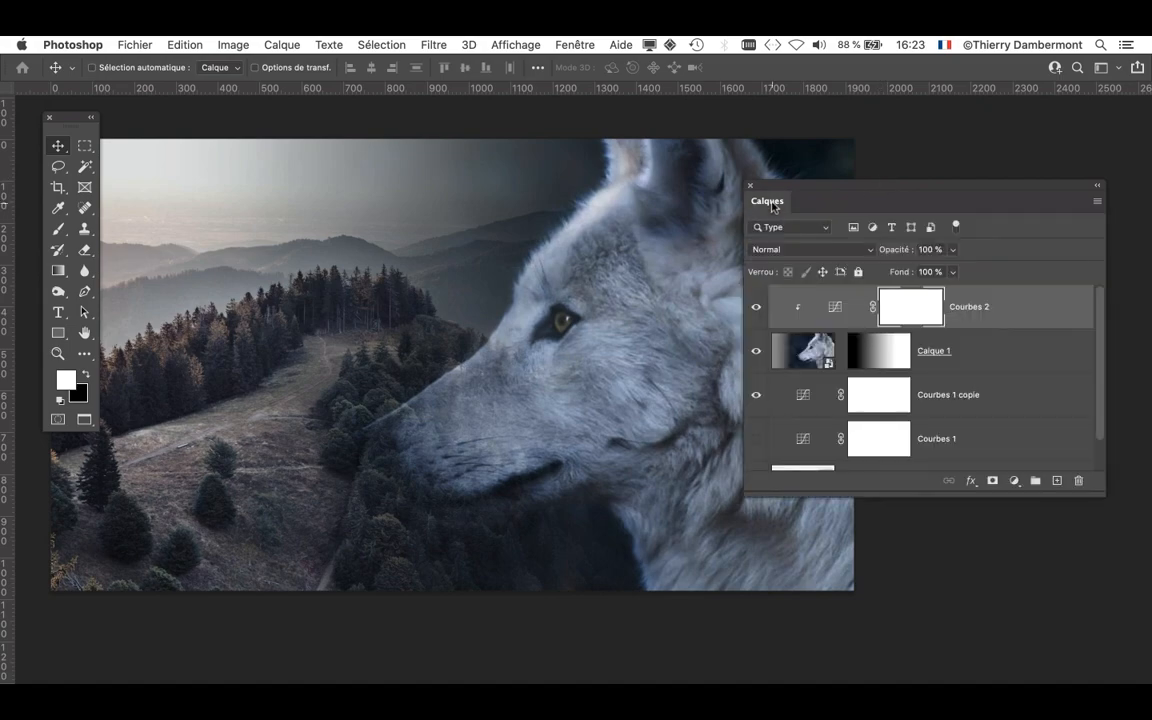
left_click_drag(795, 192, 845, 127)
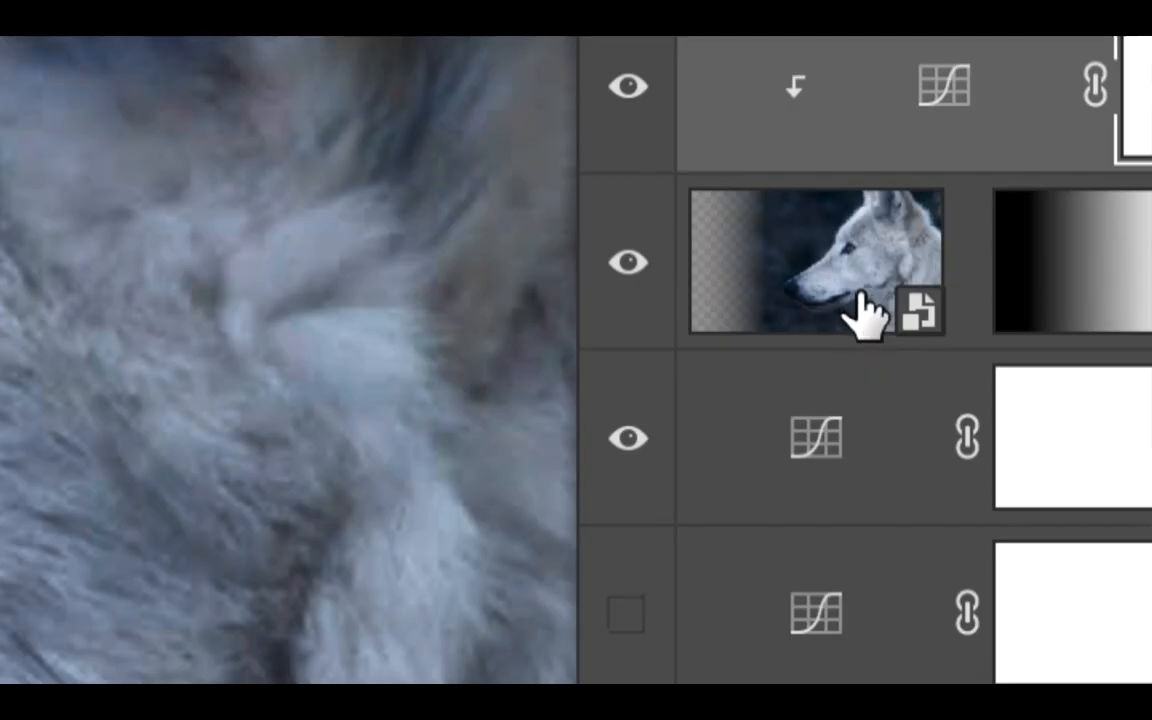
left_click(866, 312)
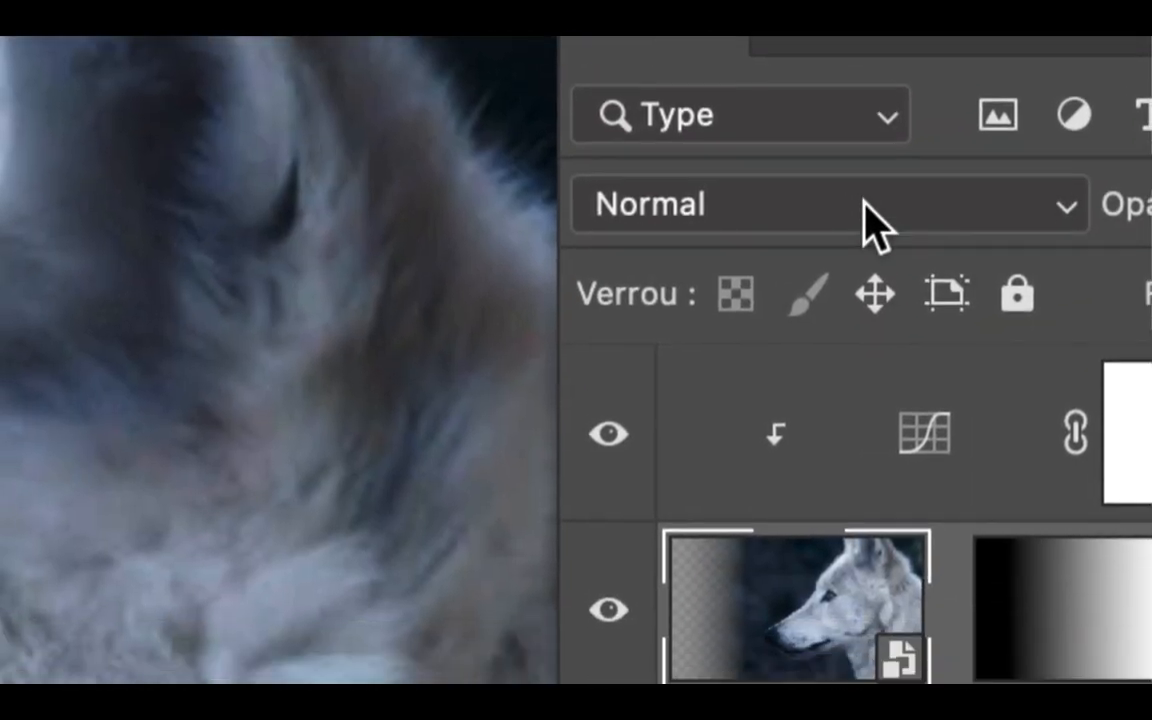
left_click(850, 238)
left_click(870, 215)
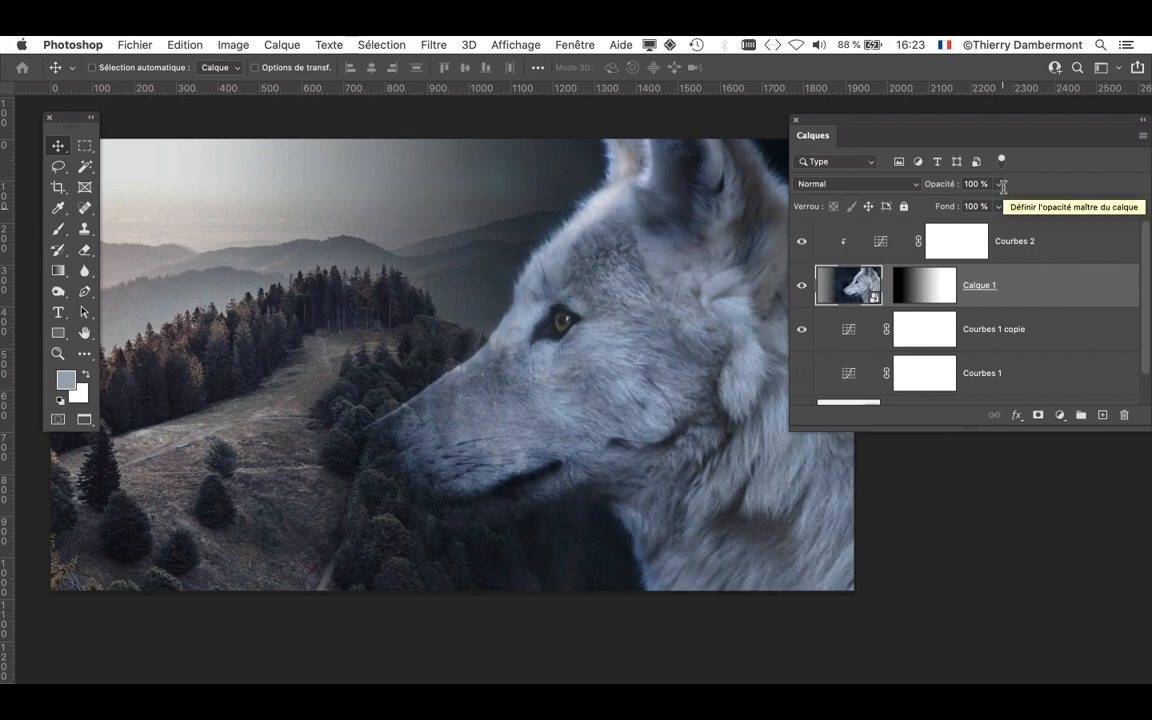
left_click(955, 195)
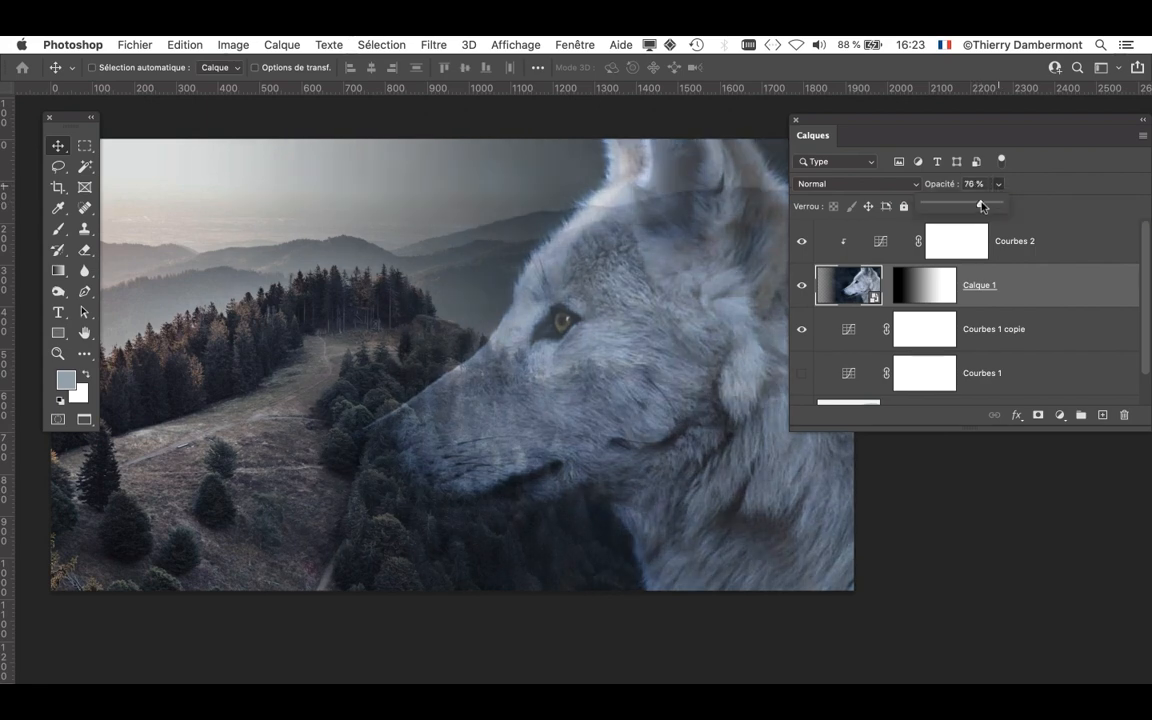
left_click_drag(907, 122, 967, 113)
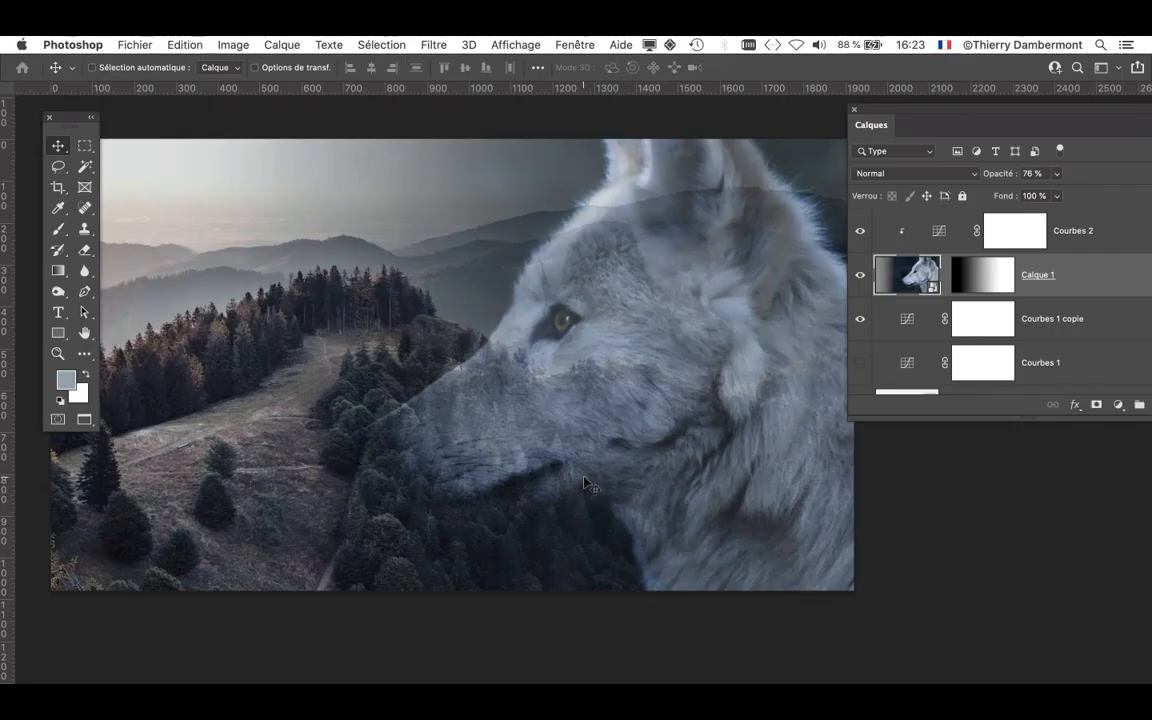
Try Calque 1 at 100 % opacity and preview other blend modes such as Incrustation, keeping Normal
left_click(1055, 175)
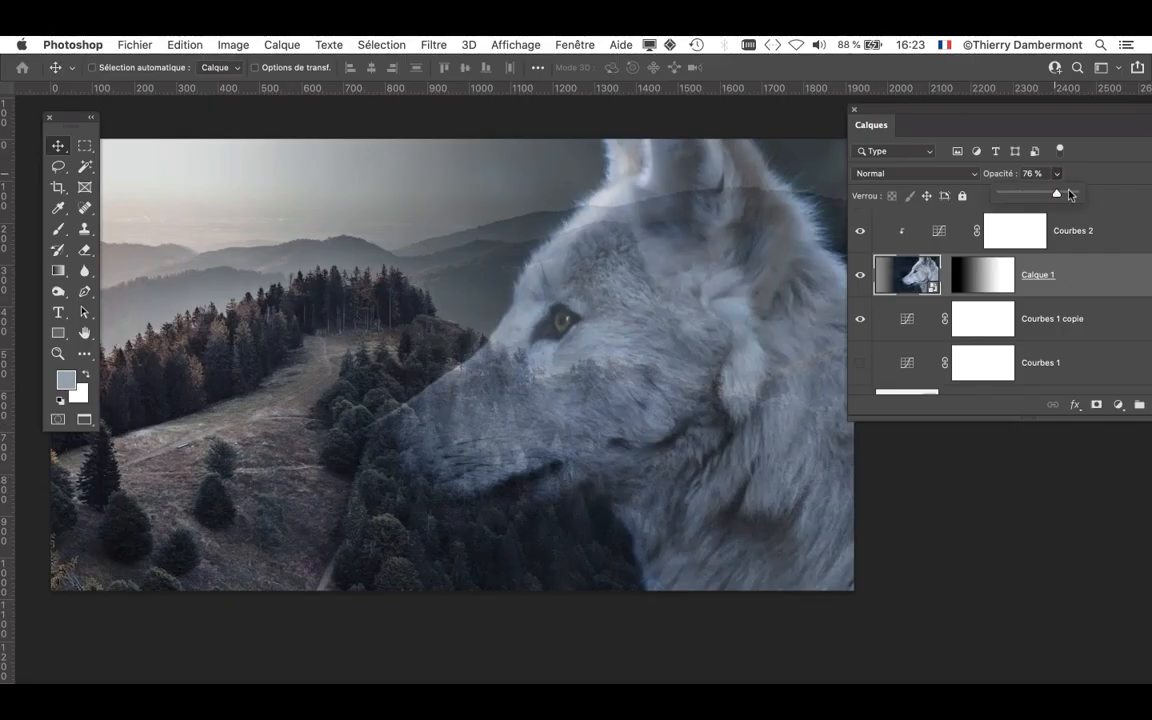
left_click_drag(1069, 195, 1078, 195)
left_click(908, 174)
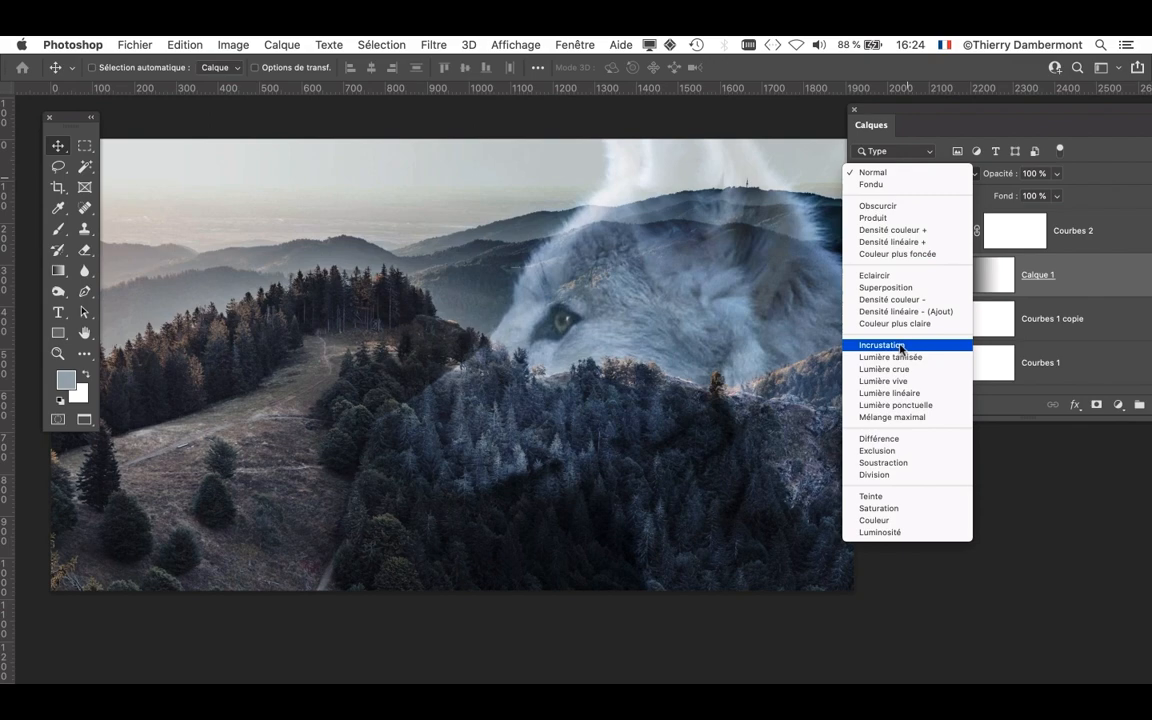
left_click(903, 172)
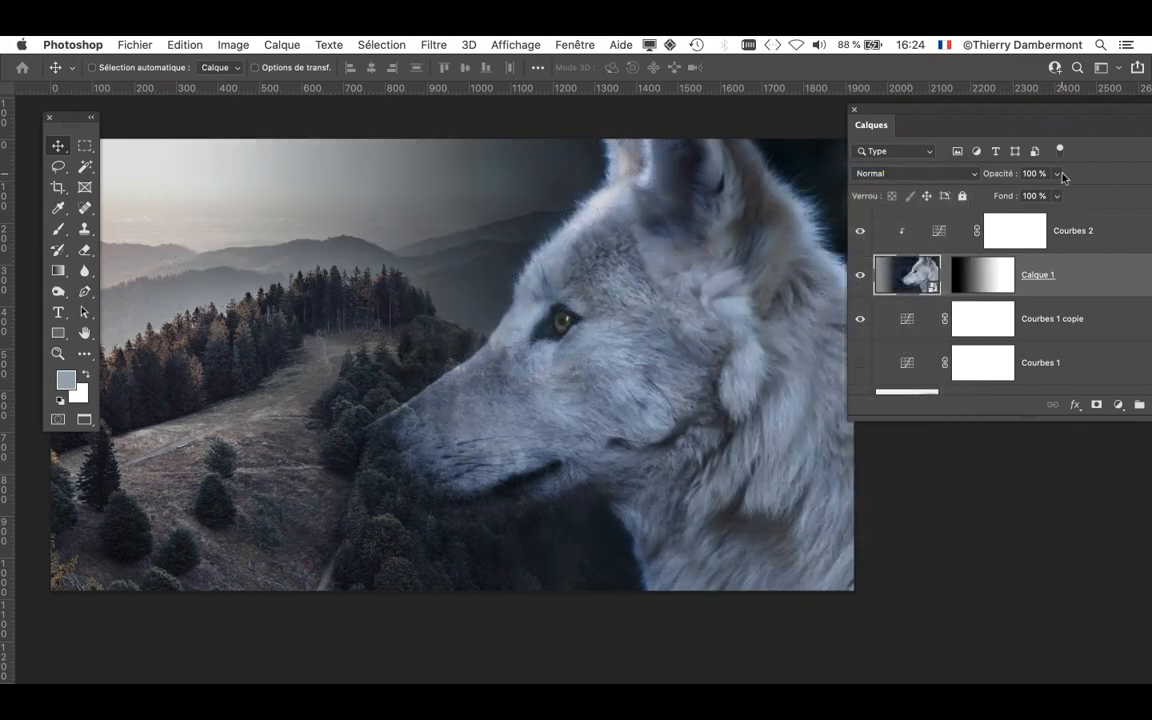
Set the wolf layer's opacity to 76 % and move the layer list clear of the image
left_click(1058, 174)
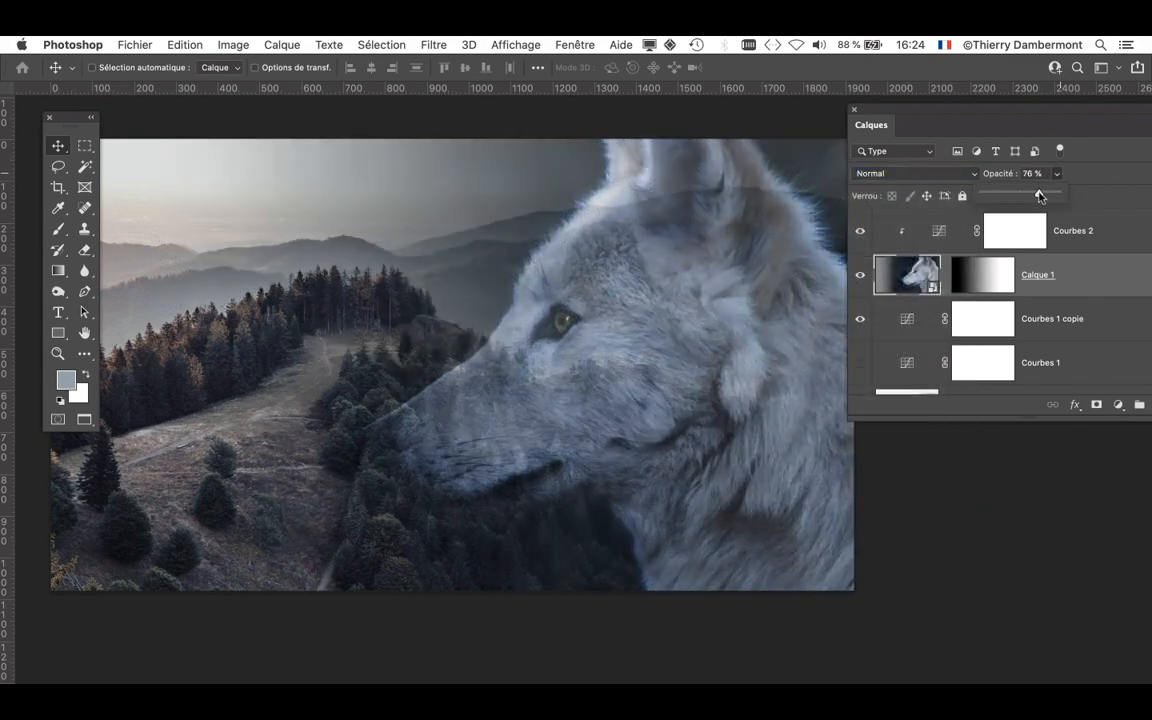
left_click(885, 558)
left_click_drag(897, 117, 1081, 147)
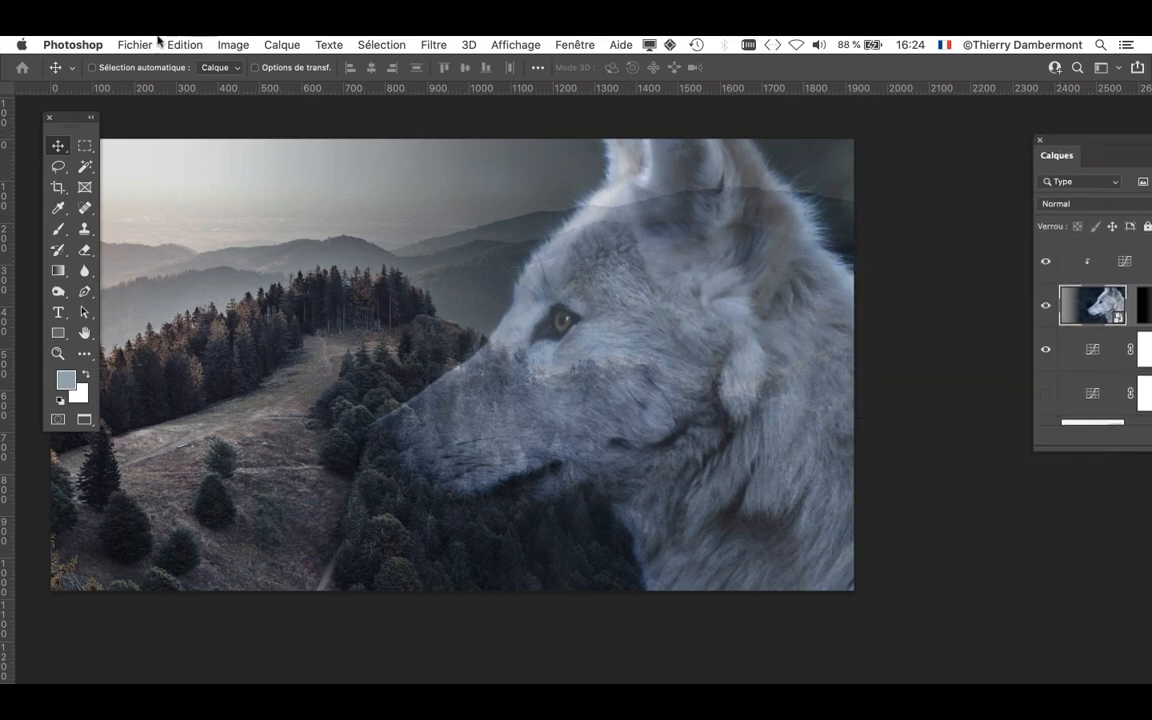
Save the composition under a new version name ending in 1920x1080-03.psd, in Photoshop format with layers, in the double-expo test folder
left_click(140, 44)
left_click(795, 360)
key("super+shift+s")
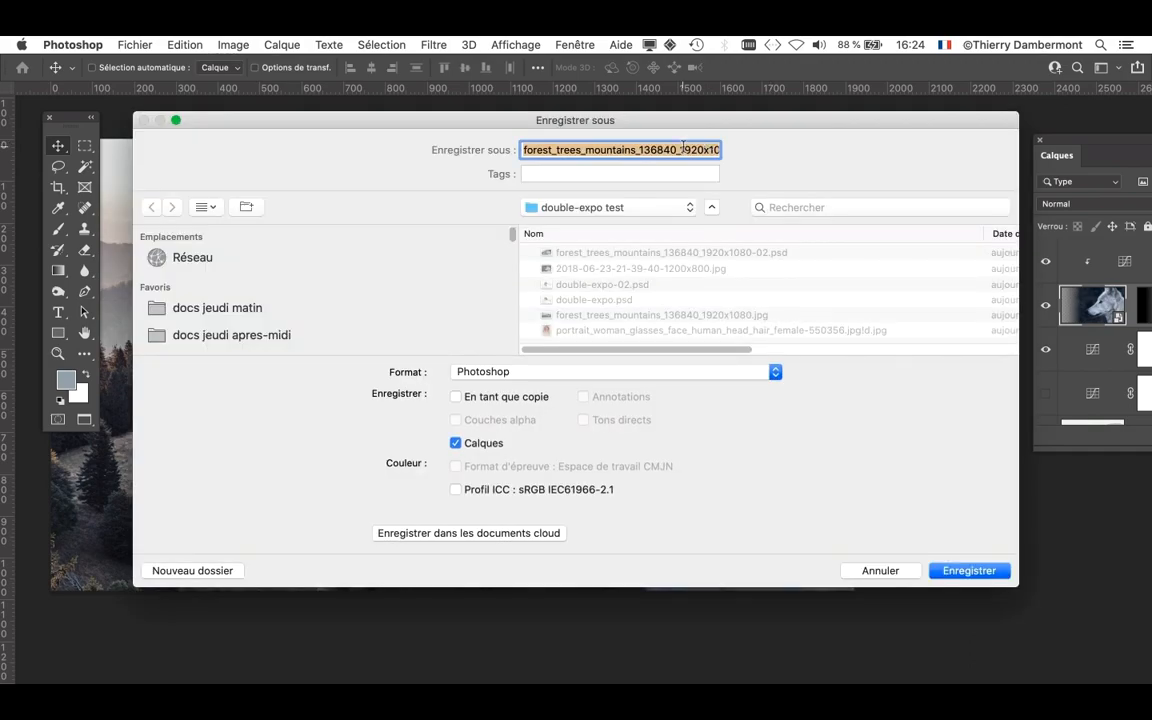
left_click(683, 148)
key("super+Right")
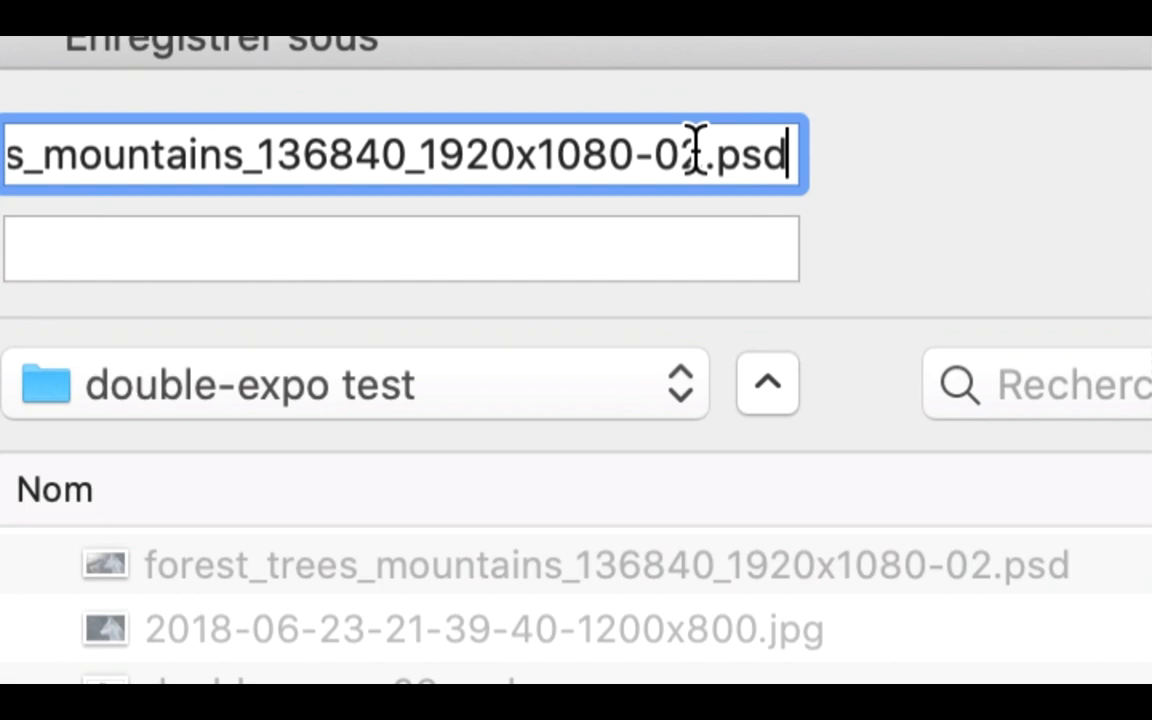
left_click_drag(689, 153, 704, 154)
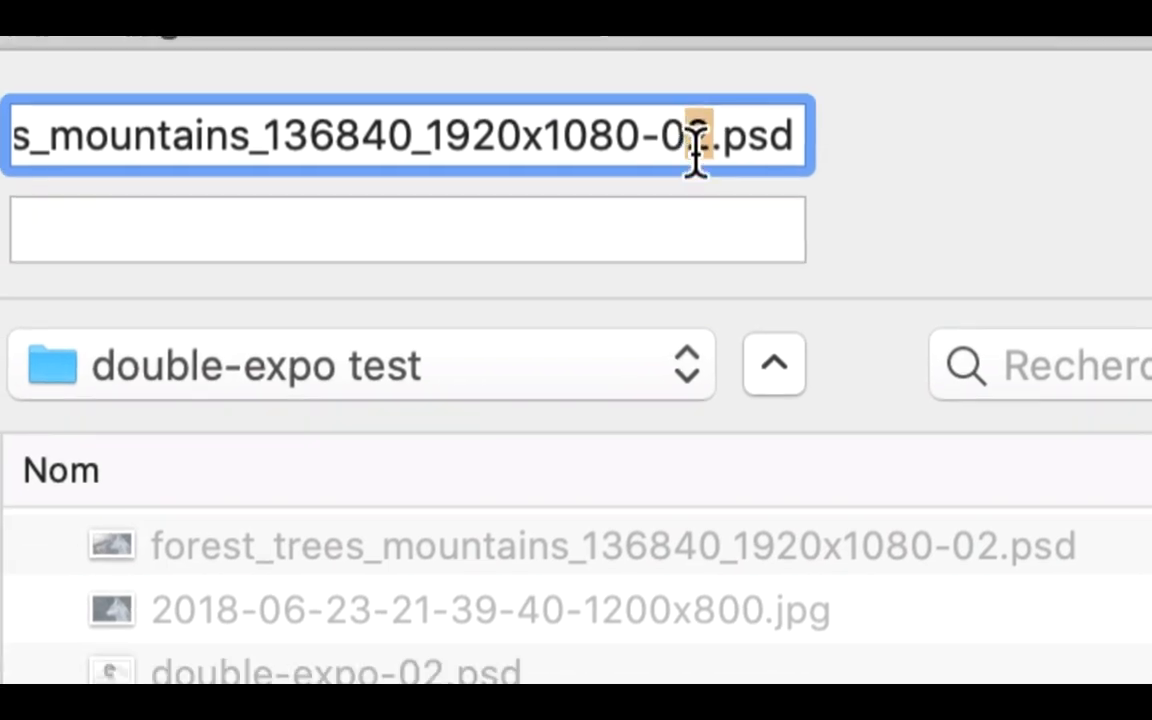
type("3")
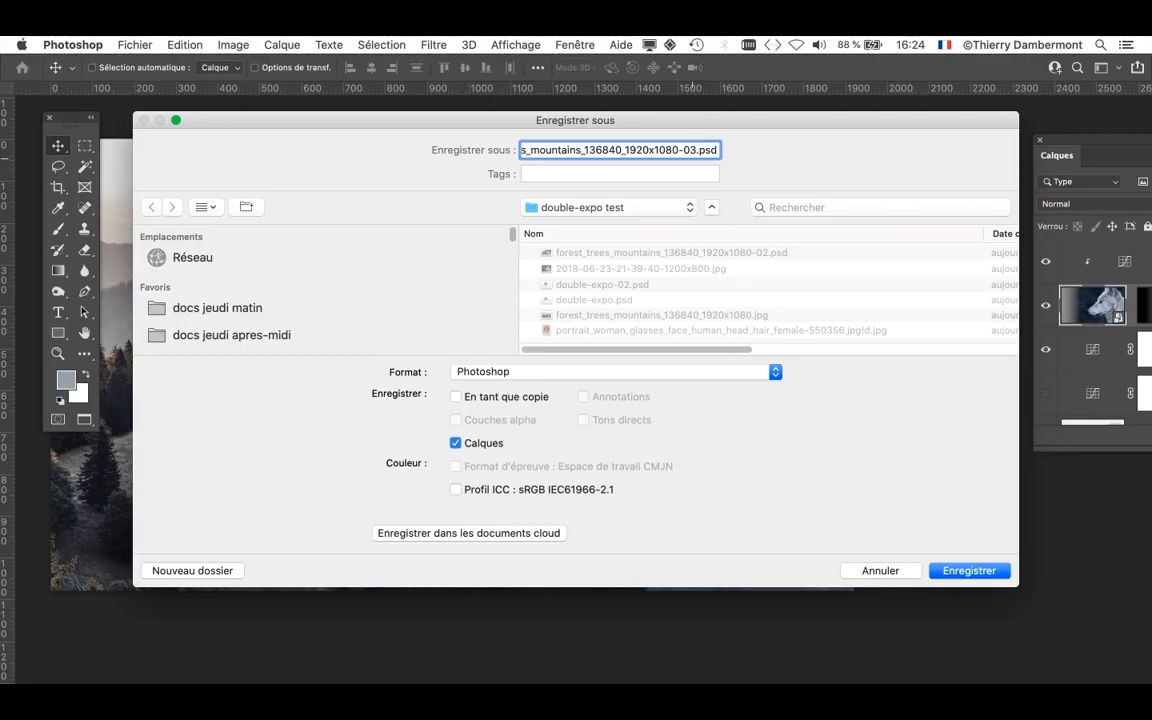
key("Return")
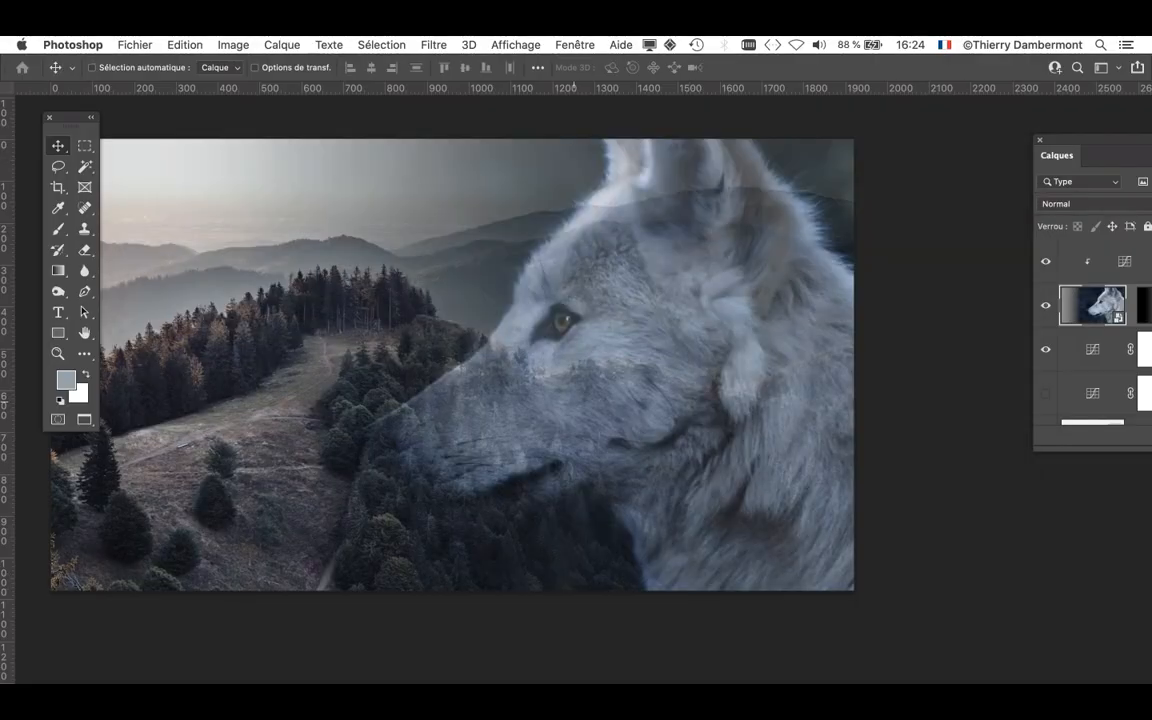
Close the double-exposure composition and the original wolf photo
scroll(452, 364, "down", 3)
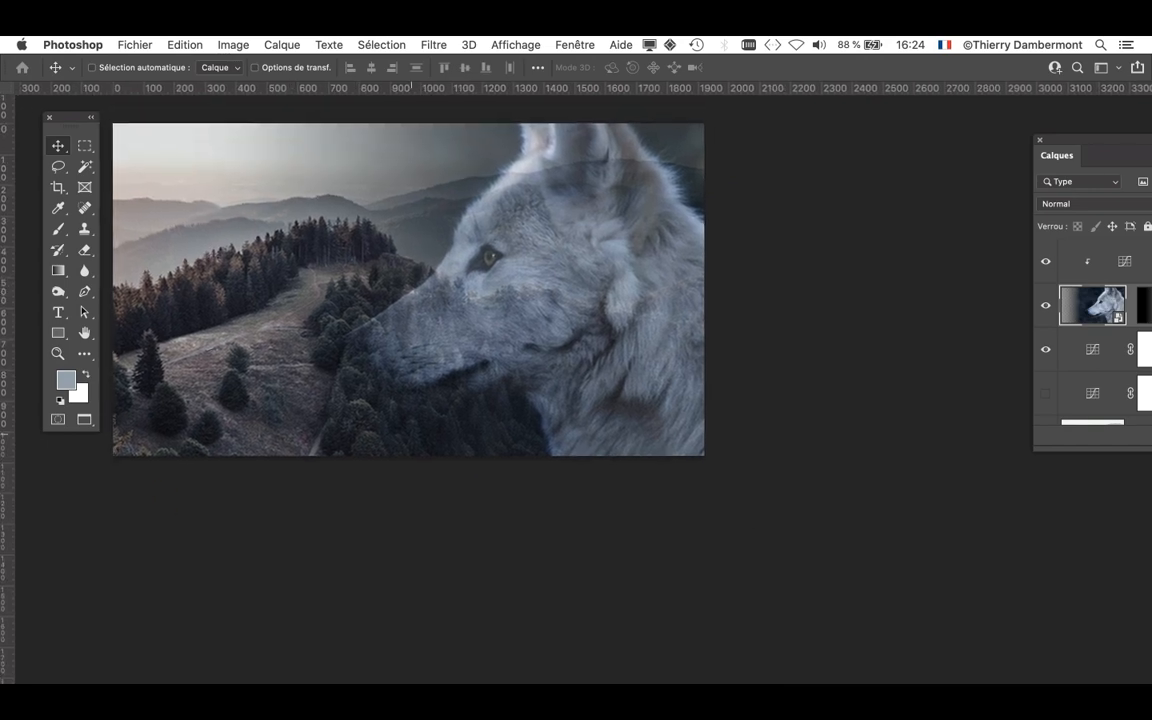
key("super+w")
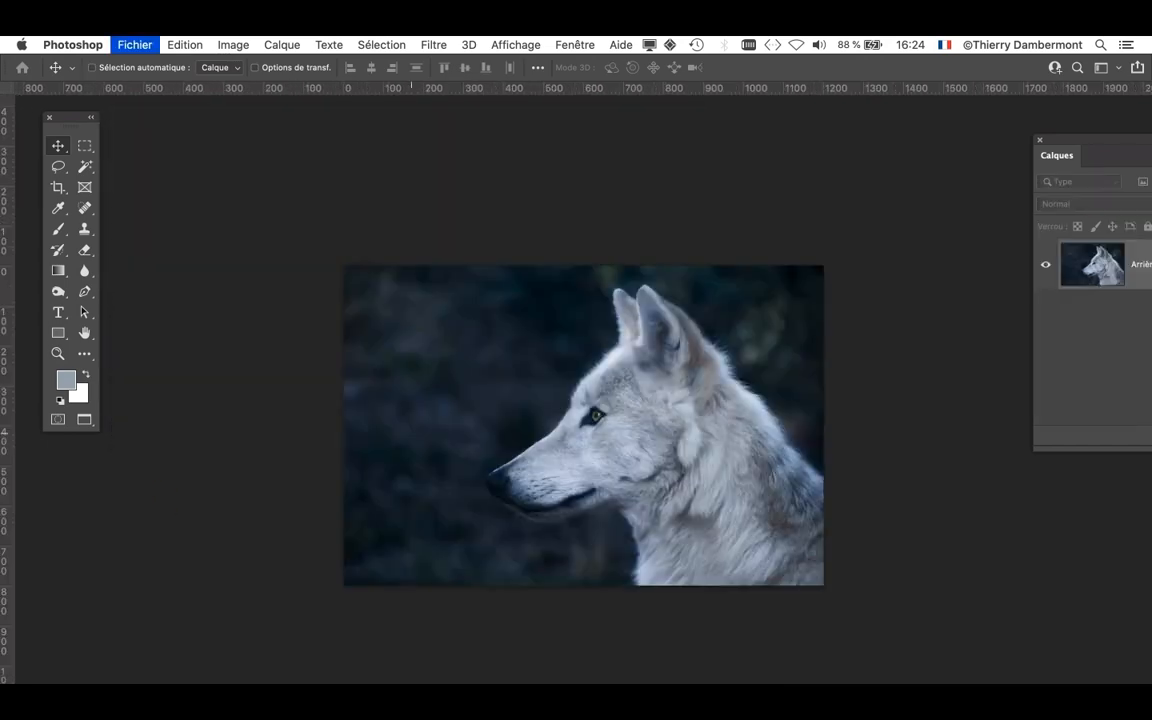
key("super+w")
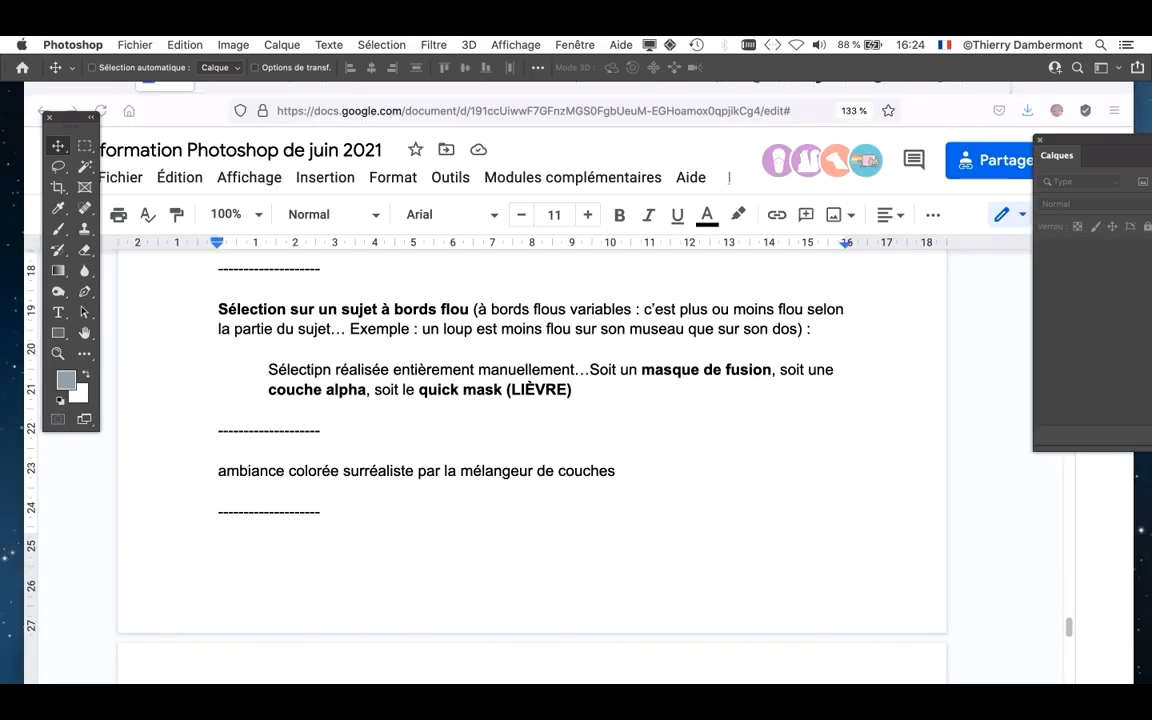
Switch to the Google Docs course notes and, under “double exposition”, add “(pour premier test de fusion d'images” after “loup”
left_click(322, 510)
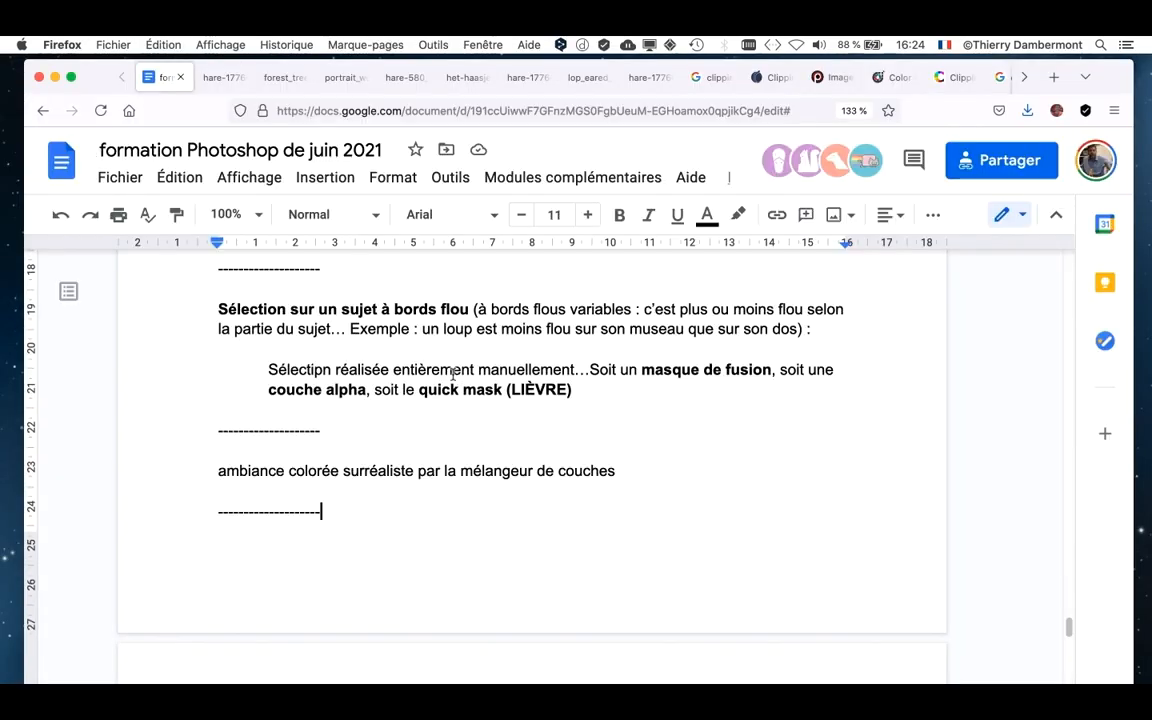
scroll(453, 373, "down", 3)
scroll(453, 373, "up", 7)
scroll(452, 375, "up", 10)
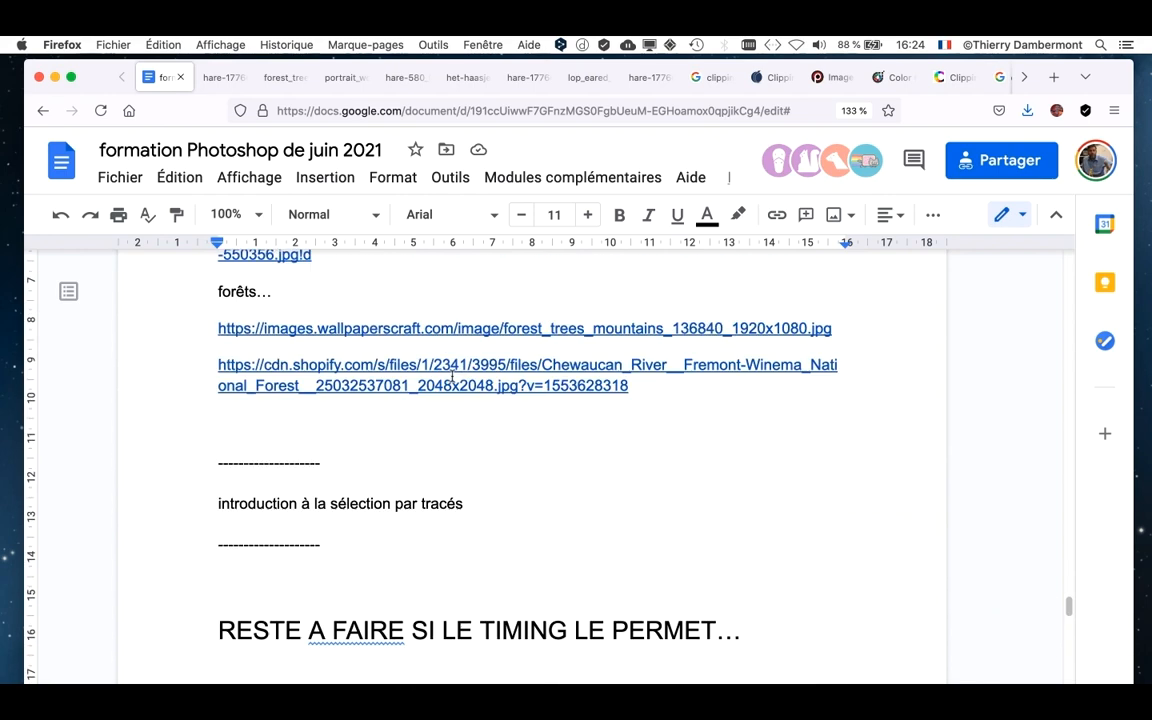
scroll(450, 375, "up", 1)
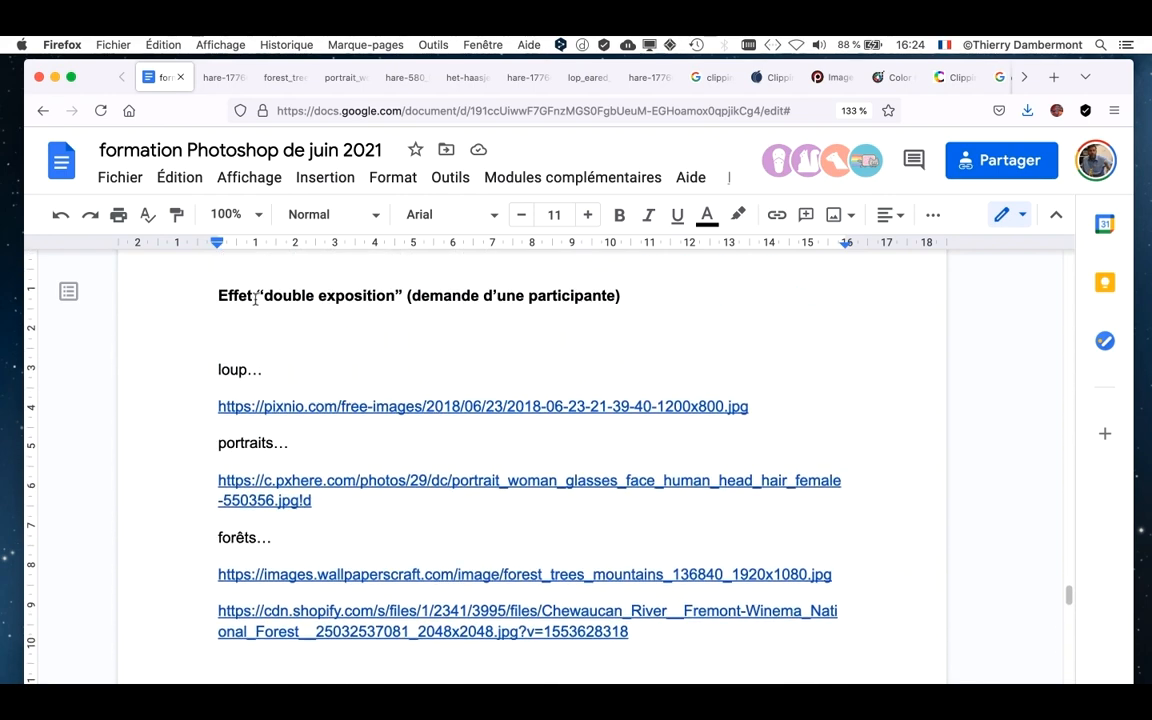
left_click_drag(257, 296, 470, 298)
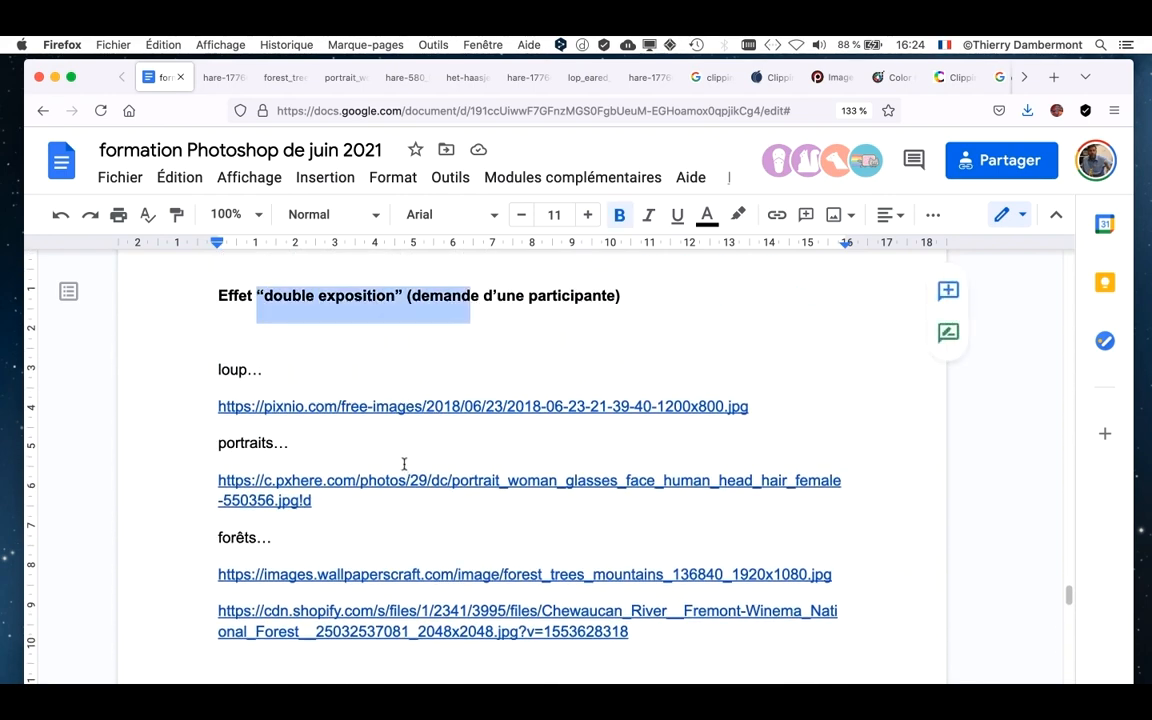
left_click(249, 370)
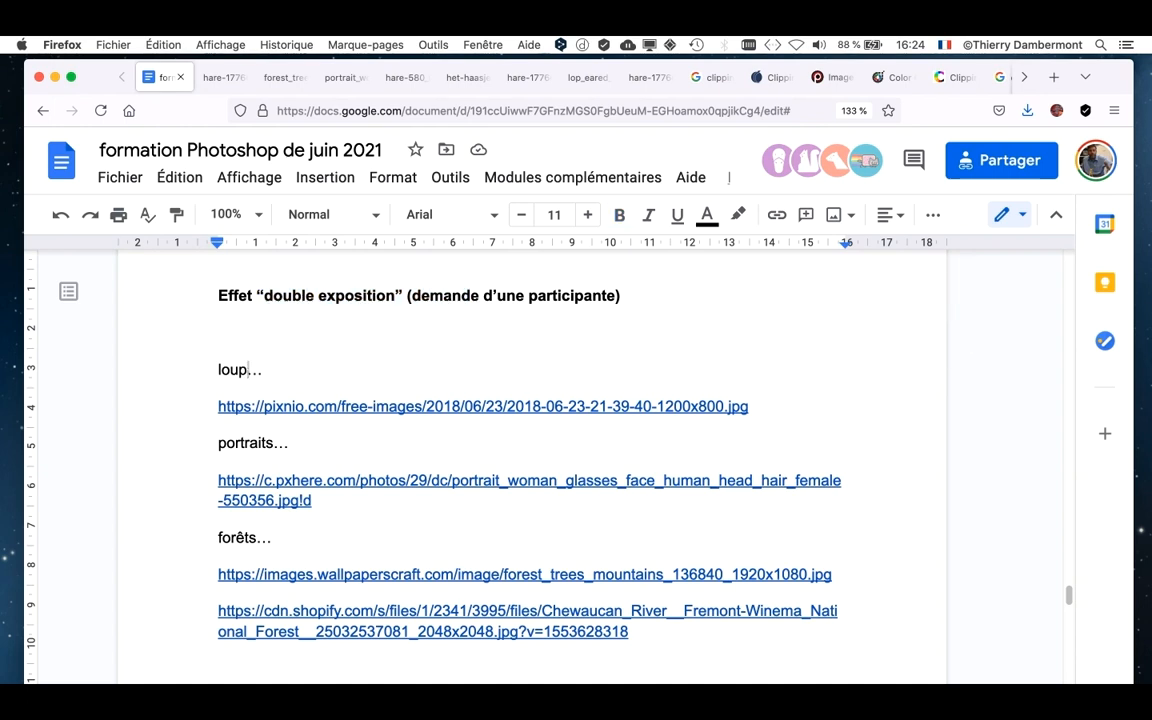
type("(pour premier te")
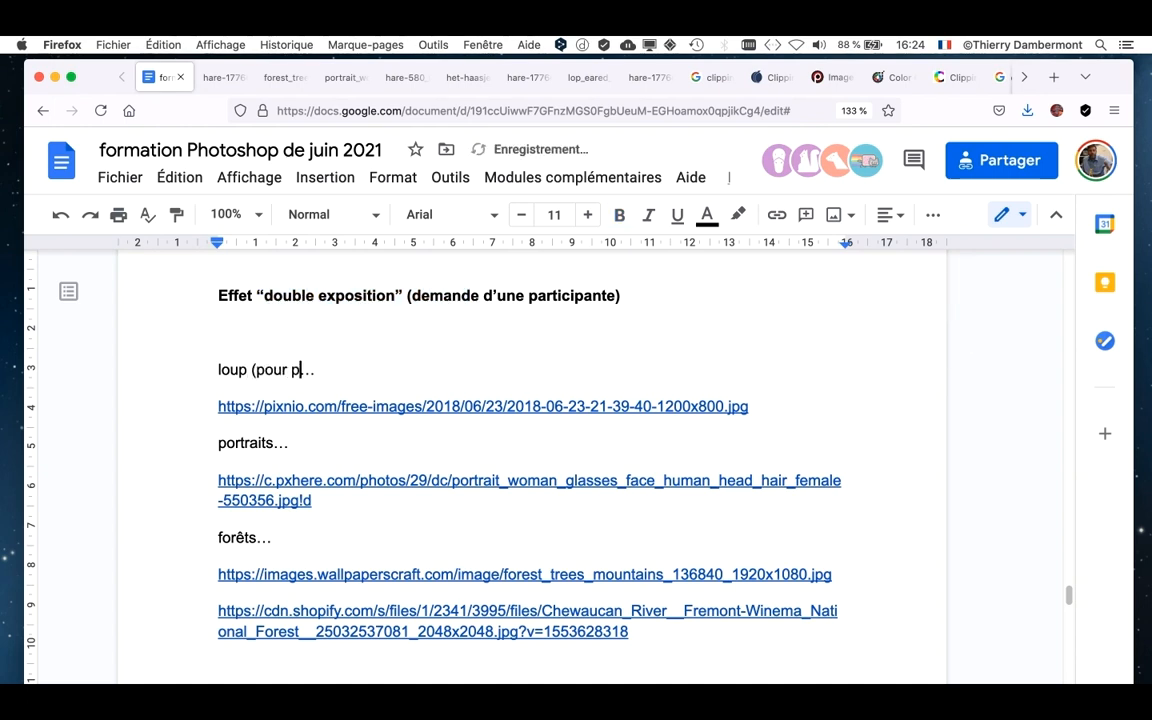
type("st de fusion ")
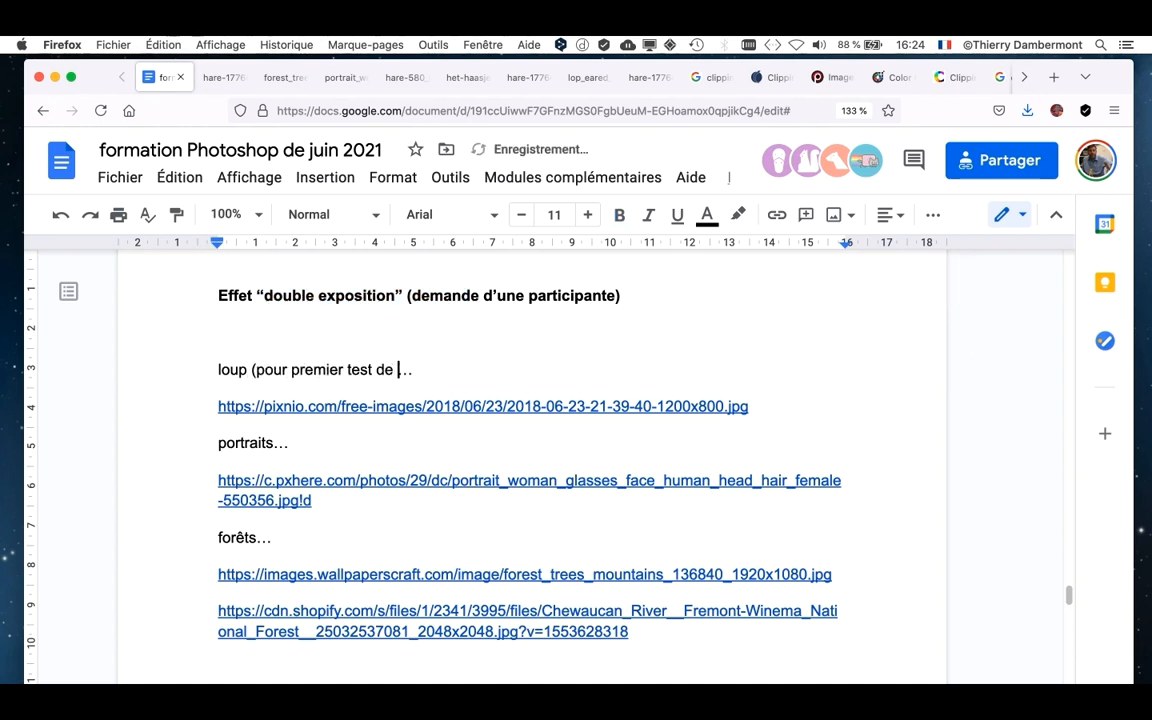
type("d'images ")
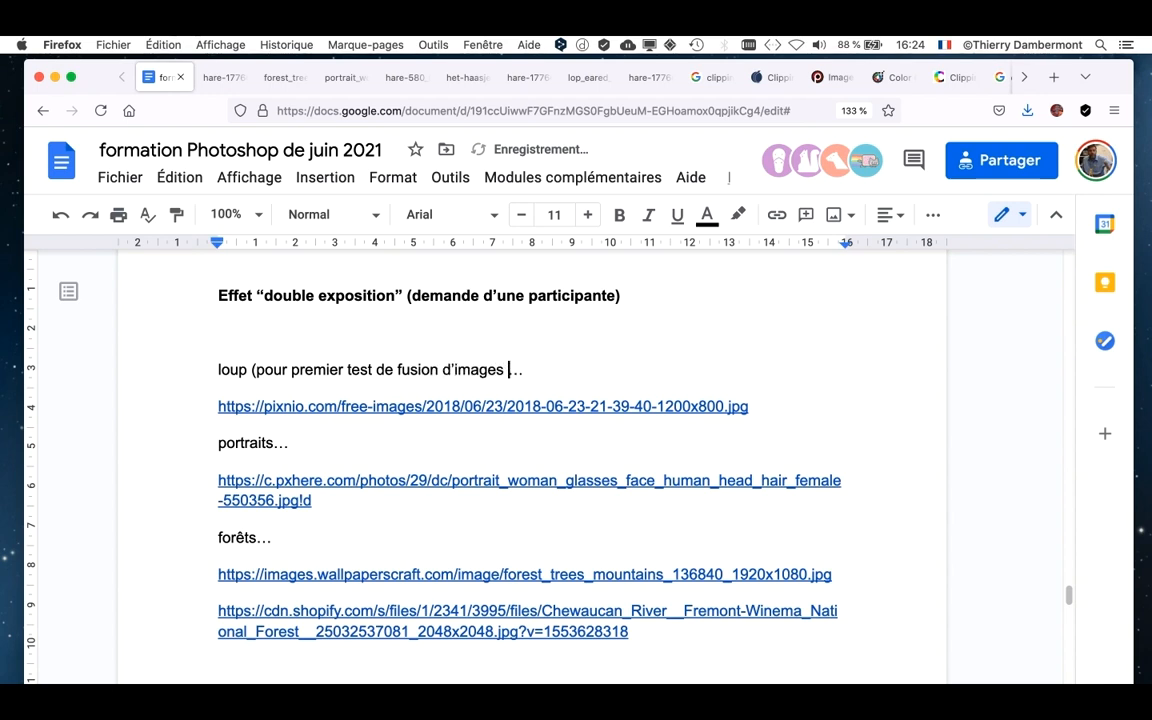
Continue the wolf note with “pour démontrer qu'il est possible d'obtenir un “photomontage” rapidement”
type("pour démontrer")
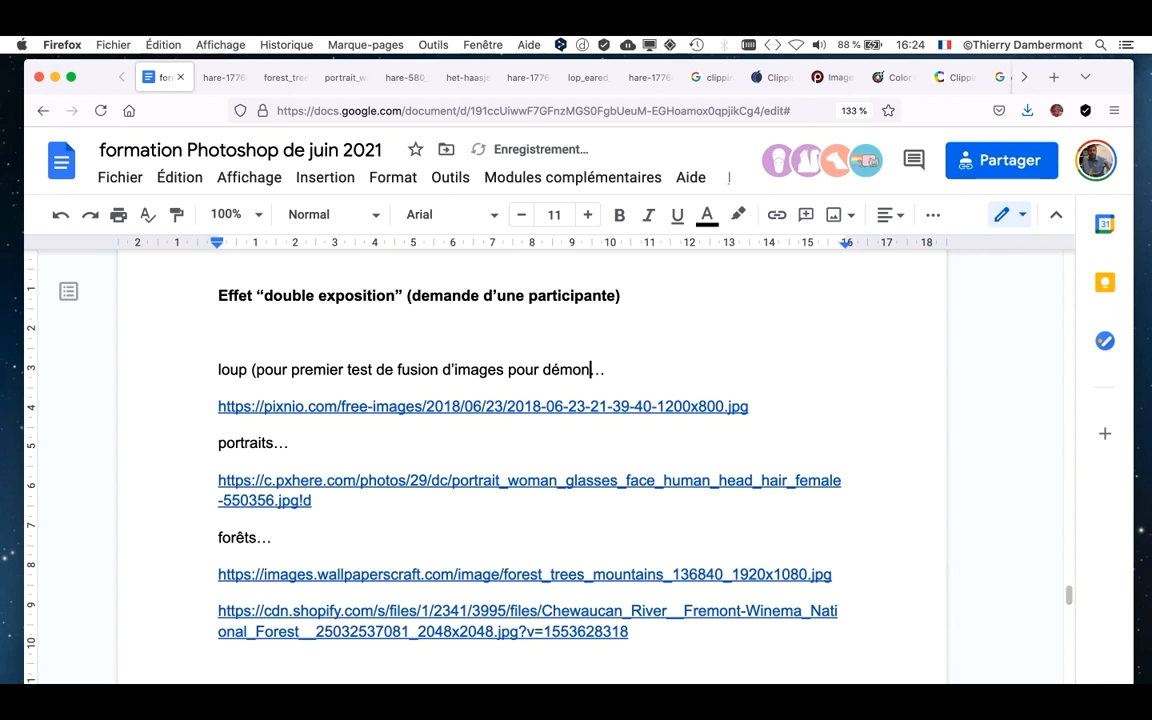
type(" qu'il est possi")
type("ble d'obtenir u")
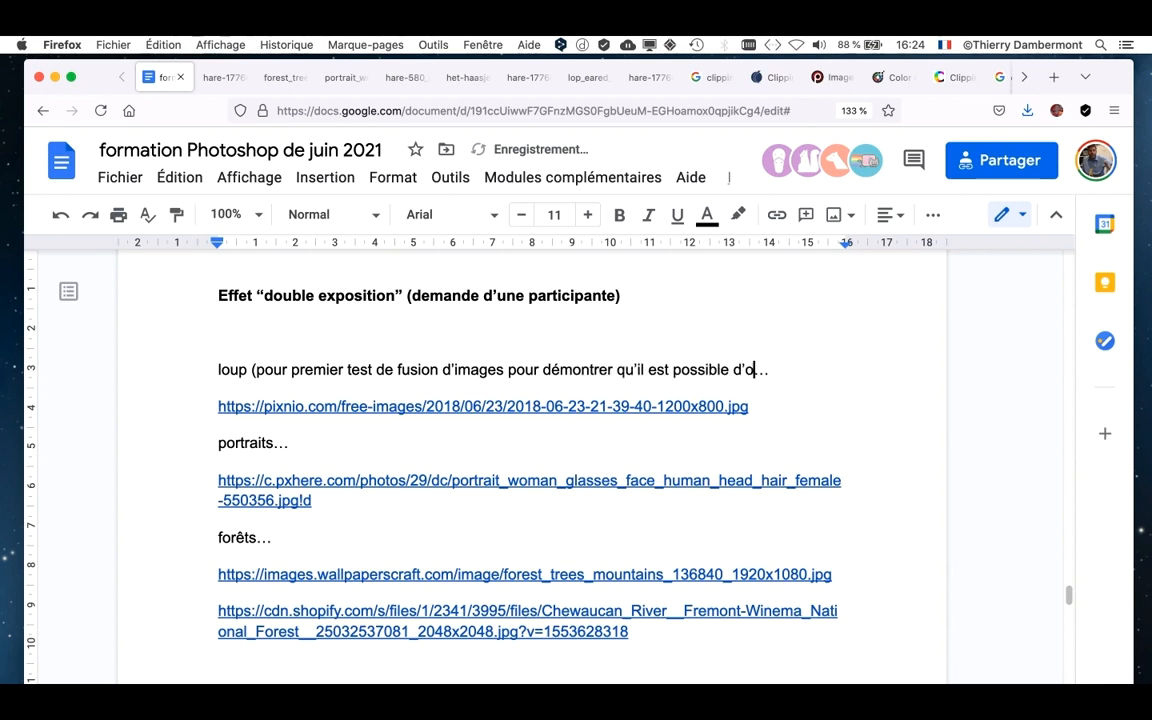
type("n \"photom")
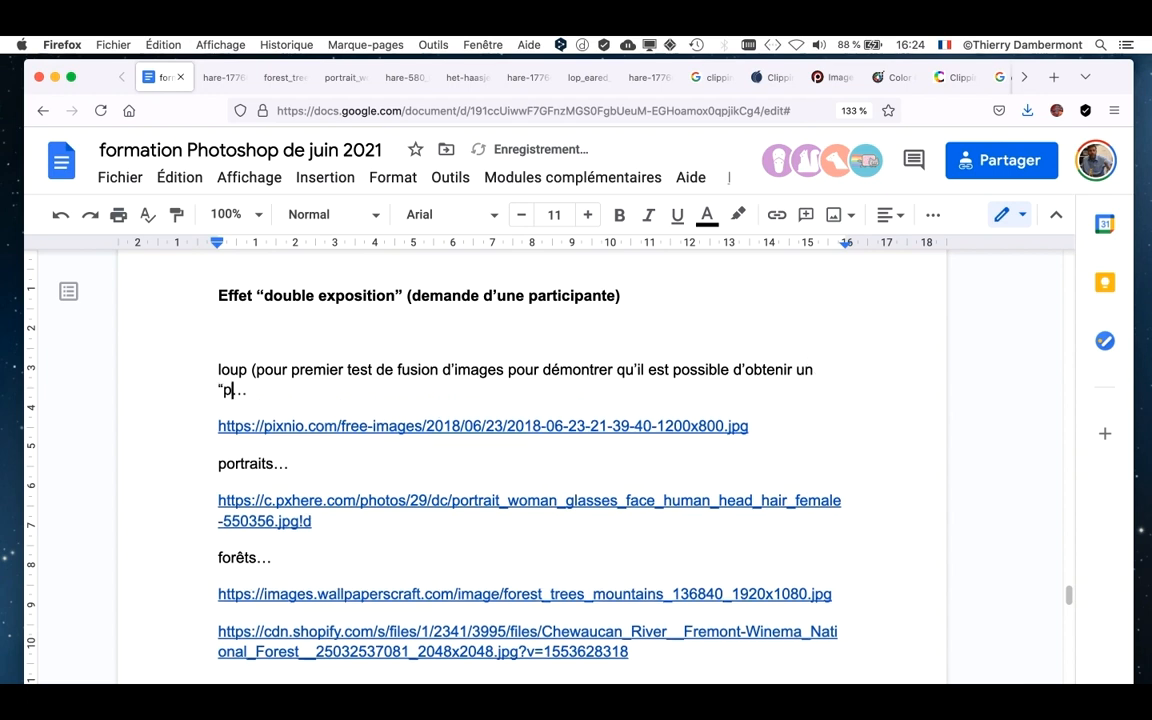
type("ontag")
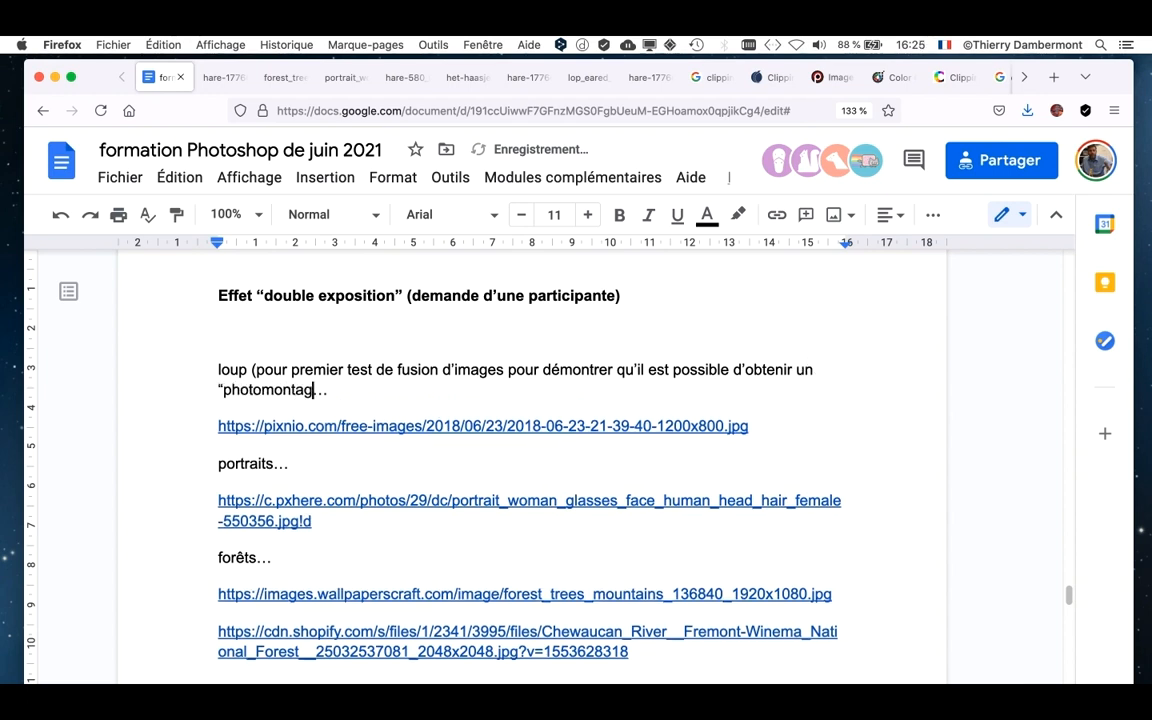
type("e\" rapidement")
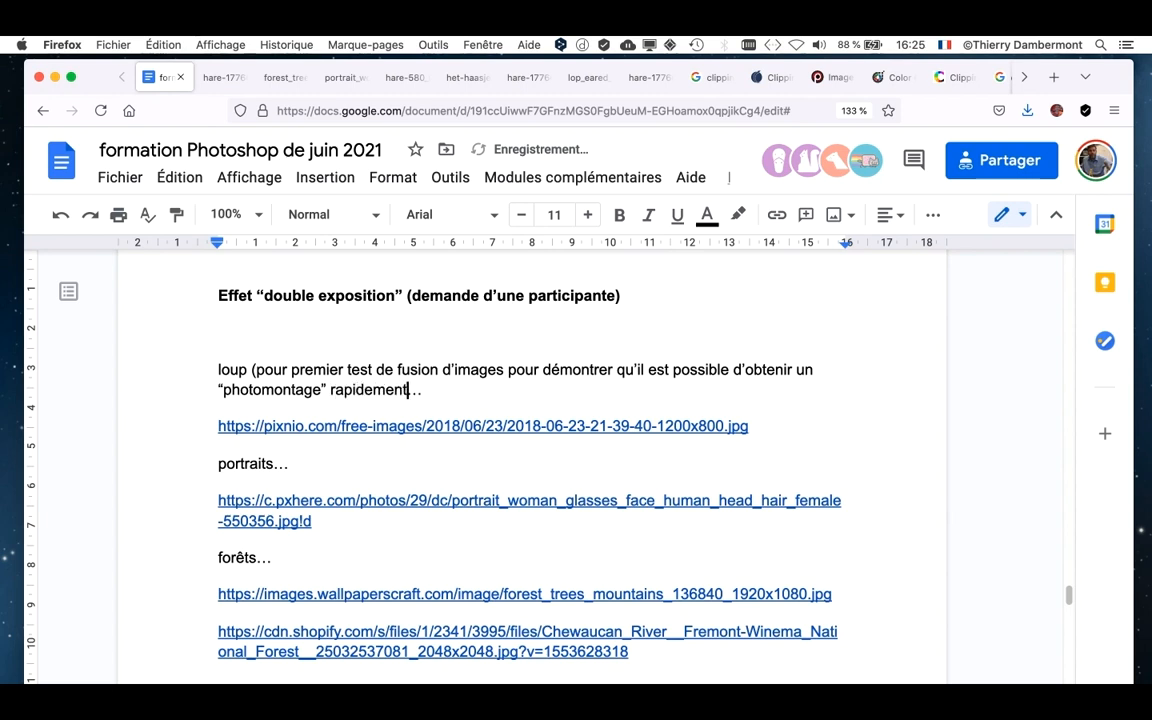
Try ending the wolf note with “par fusion d'images” and delete that phrase
type(" par fusion d'i")
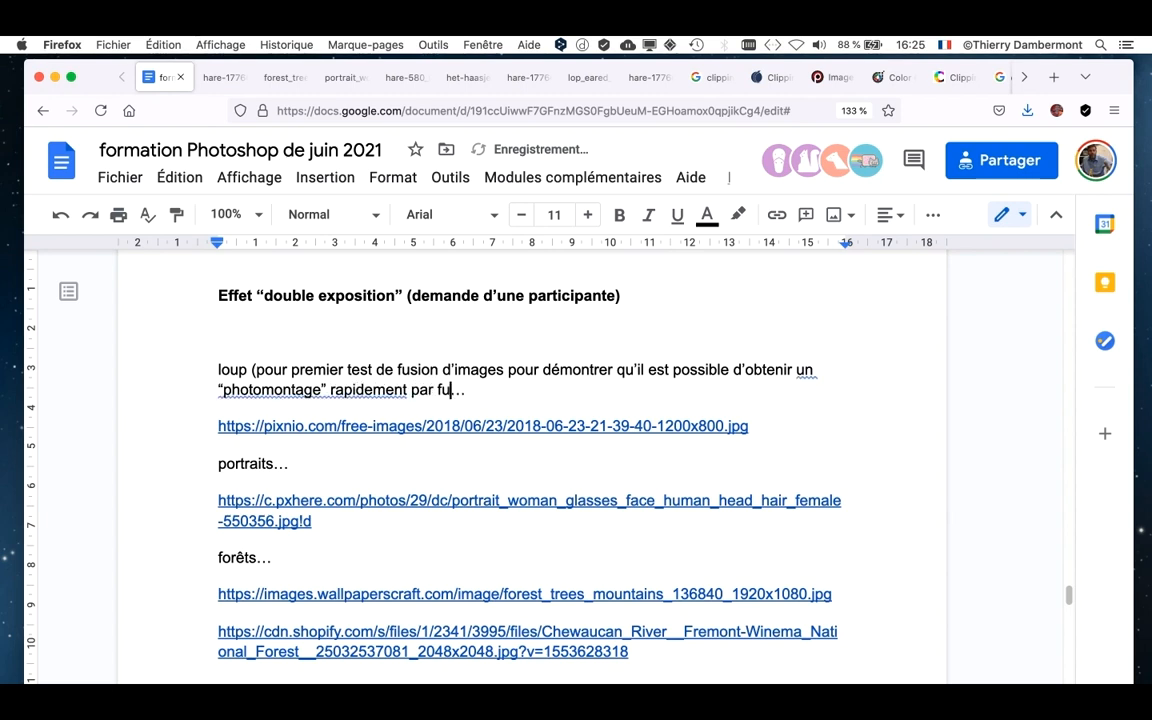
type("mage")
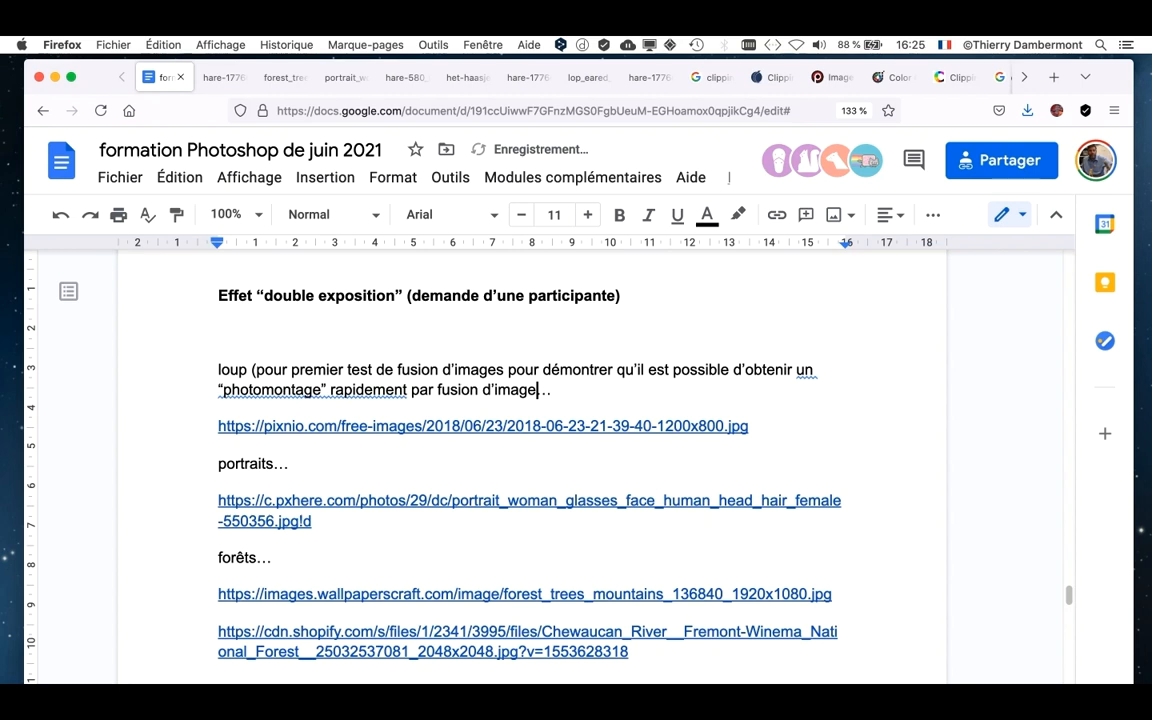
type("s")
key("BackSpace")
key("BackSpace")
key("BackSpace")
key("BackSpace")
key("BackSpace")
key("BackSpace")
key("BackSpace")
key("BackSpace")
key("BackSpace")
key("BackSpace")
key("BackSpace")
key("BackSpace")
key("BackSpace")
key("BackSpace")
key("BackSpace")
key("BackSpace")
key("BackSpace")
key("BackSpace")
key("BackSpace")
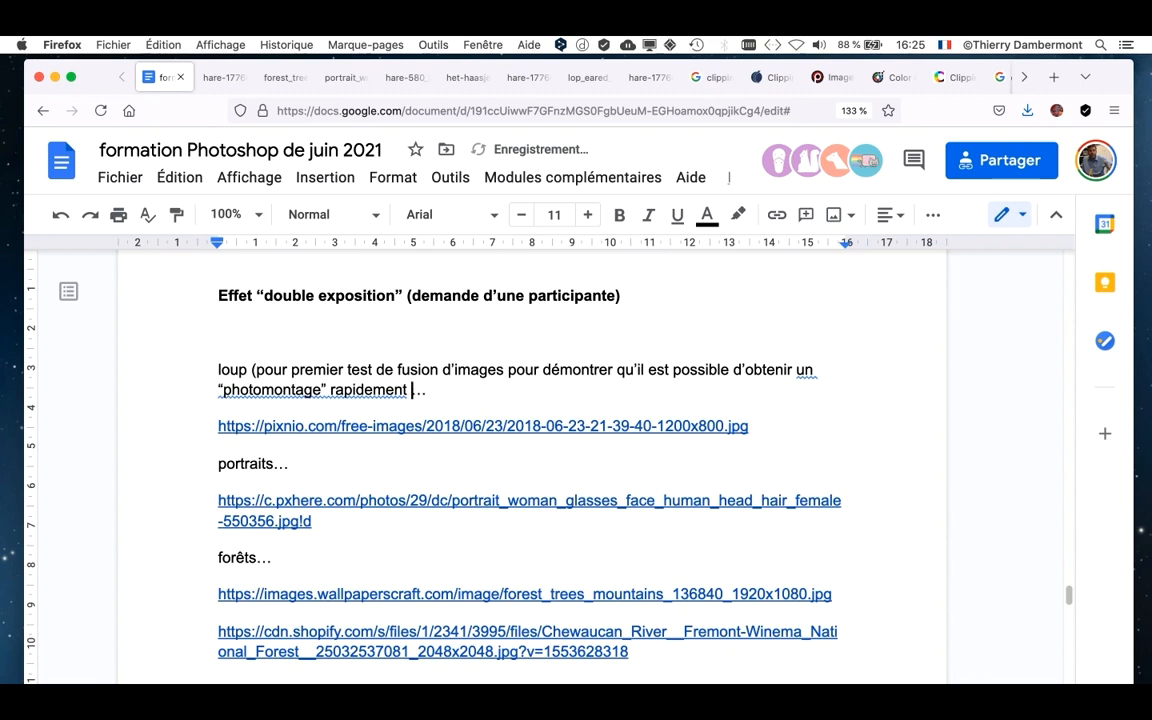
Finish the wolf note after “rapidement” with “avec un masque de FUSION)”
type("avec")
type(" un masque de ")
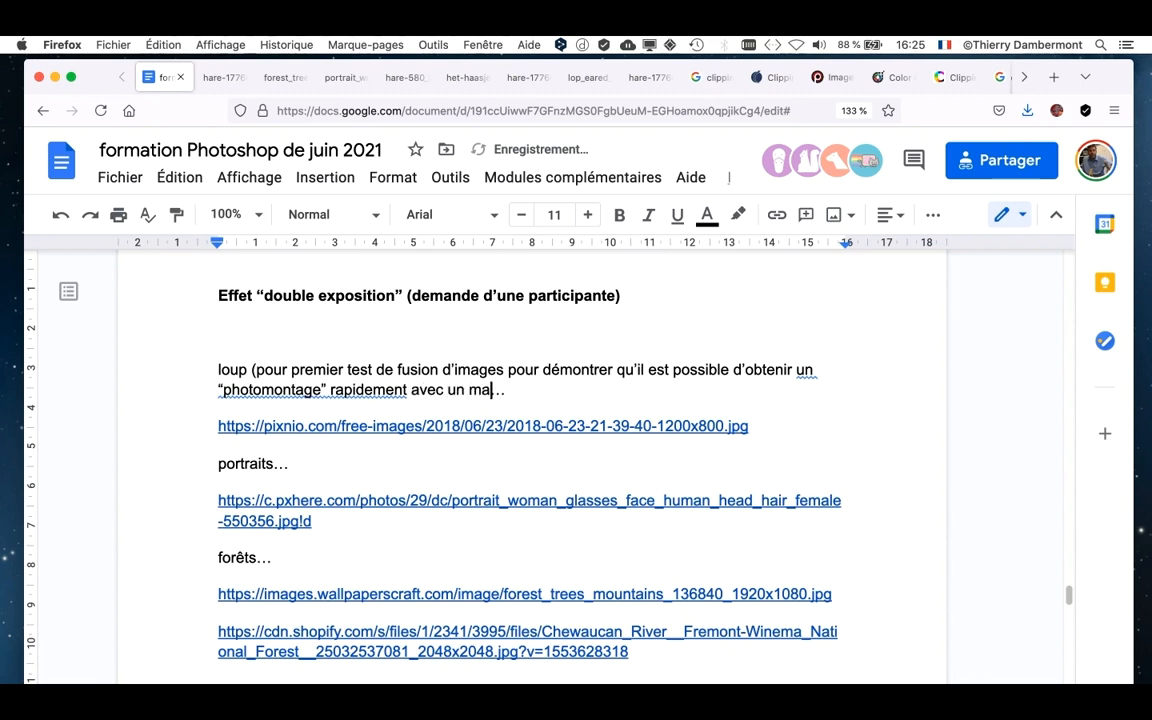
type("FUSION")
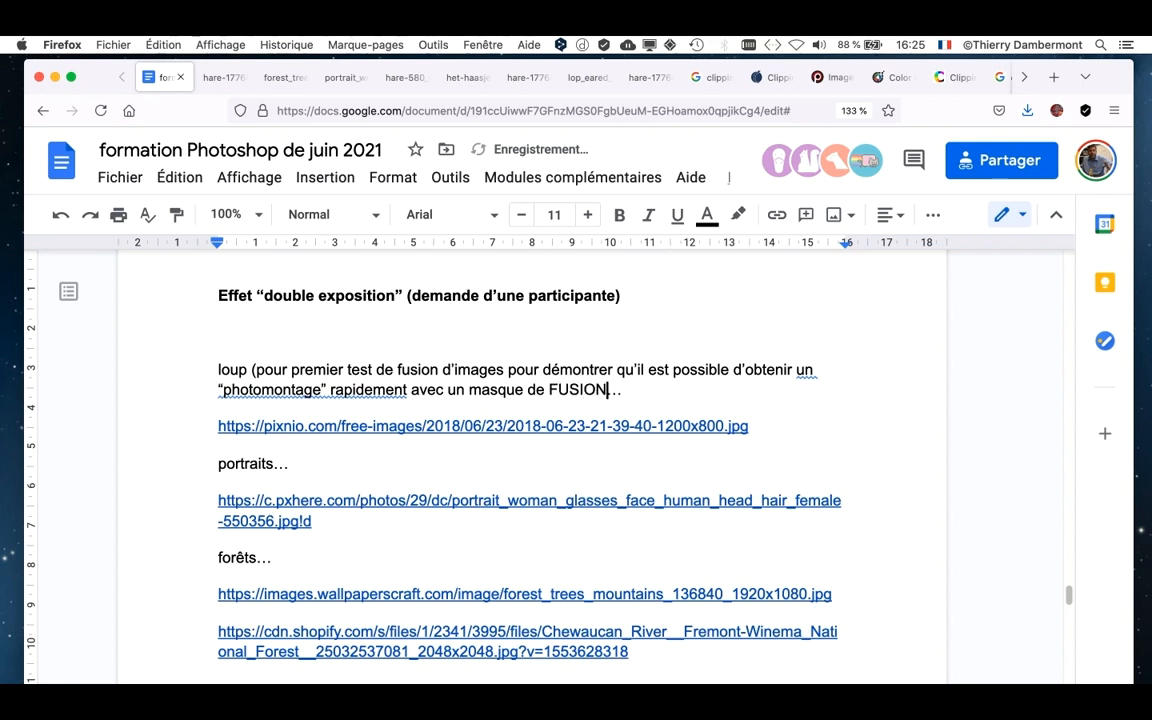
type(")")
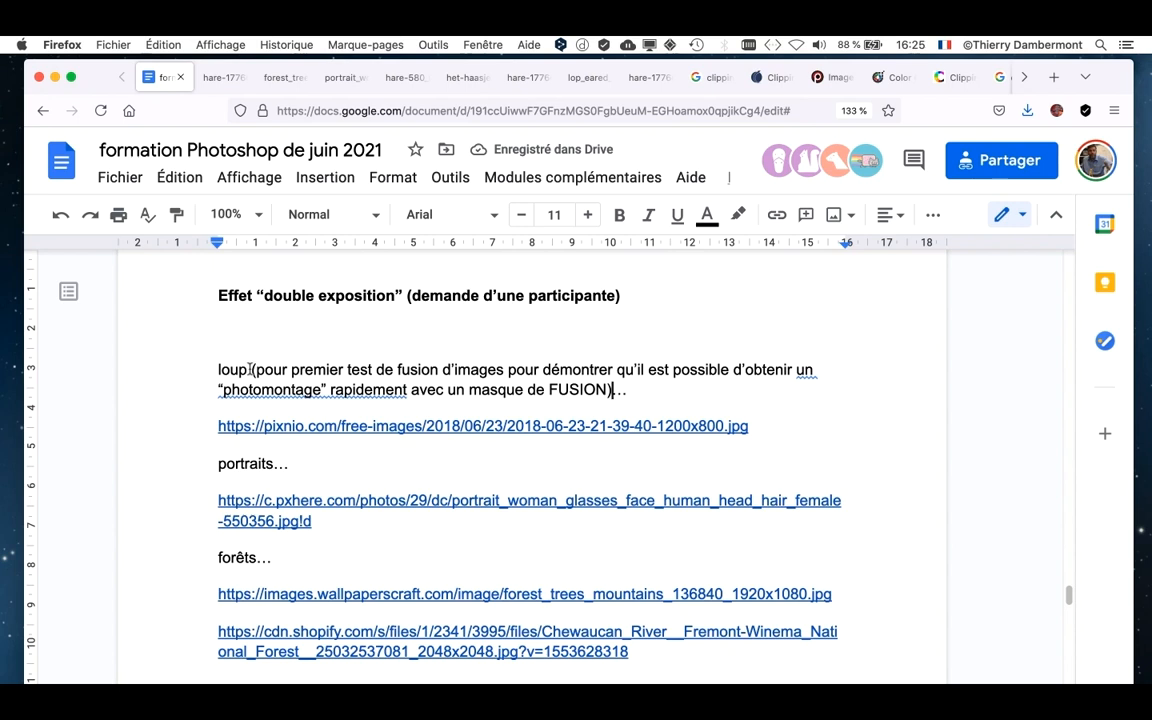
scroll(547, 517, "down", 1)
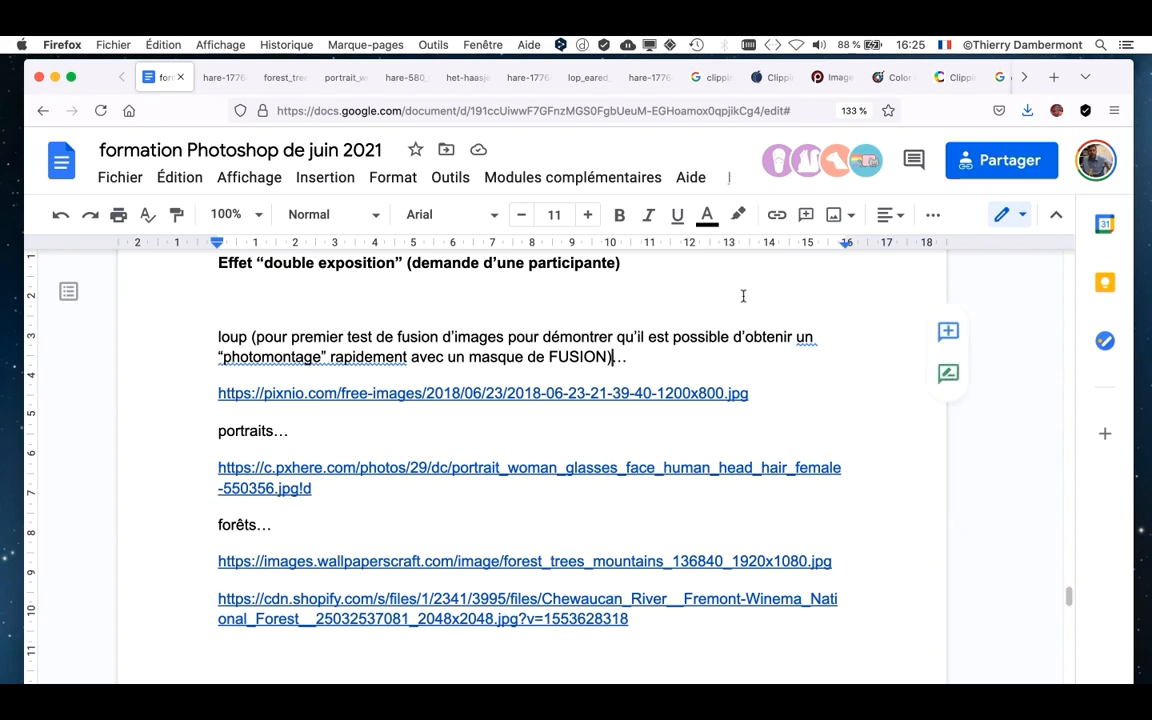
Switch to Photoshop and hide the windows of all other applications
key("super+Tab")
left_click(385, 410)
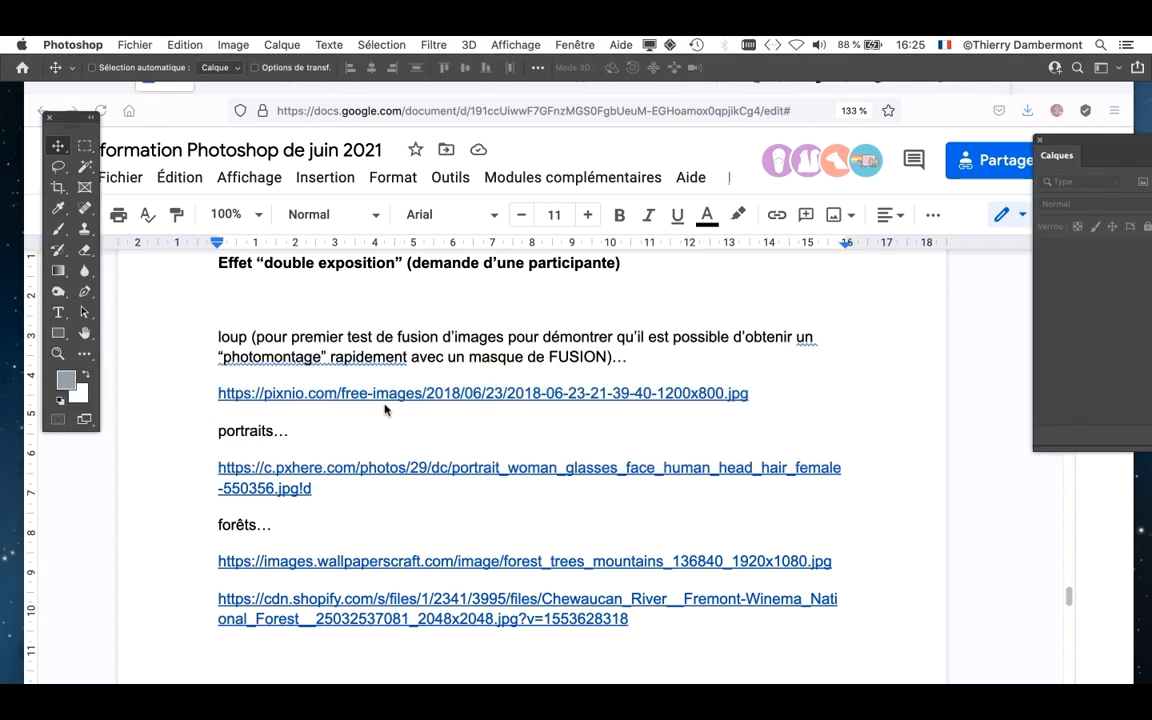
key("super+Tab")
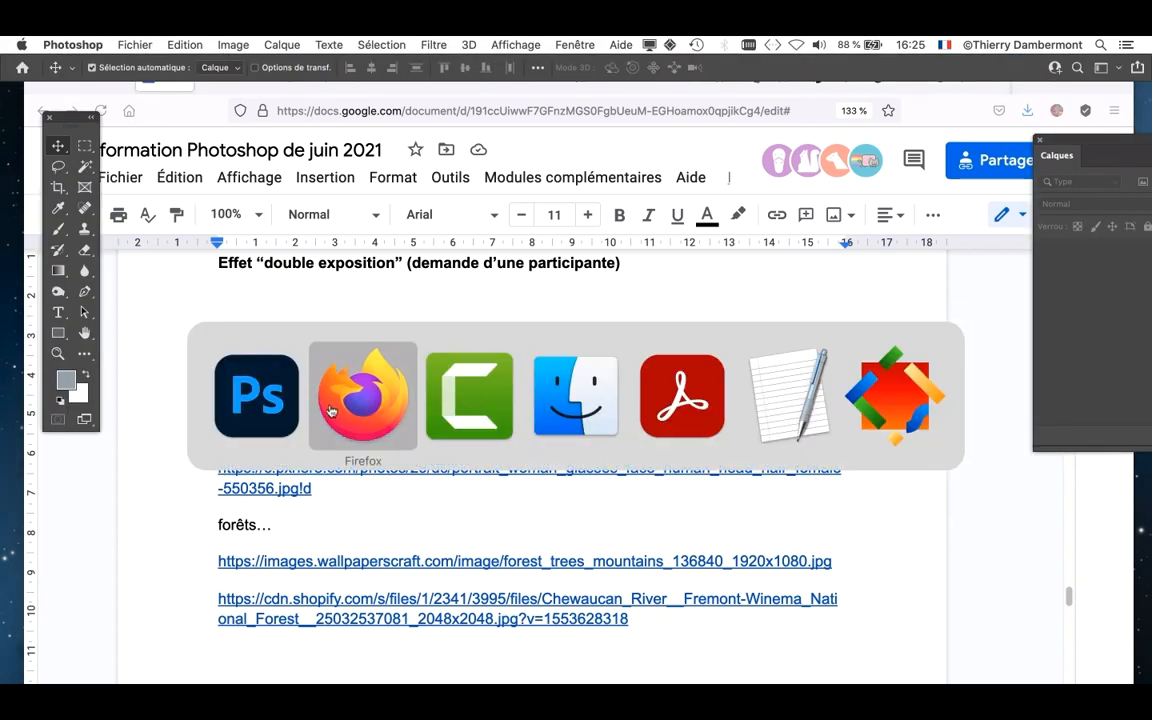
key("super+shift+Tab")
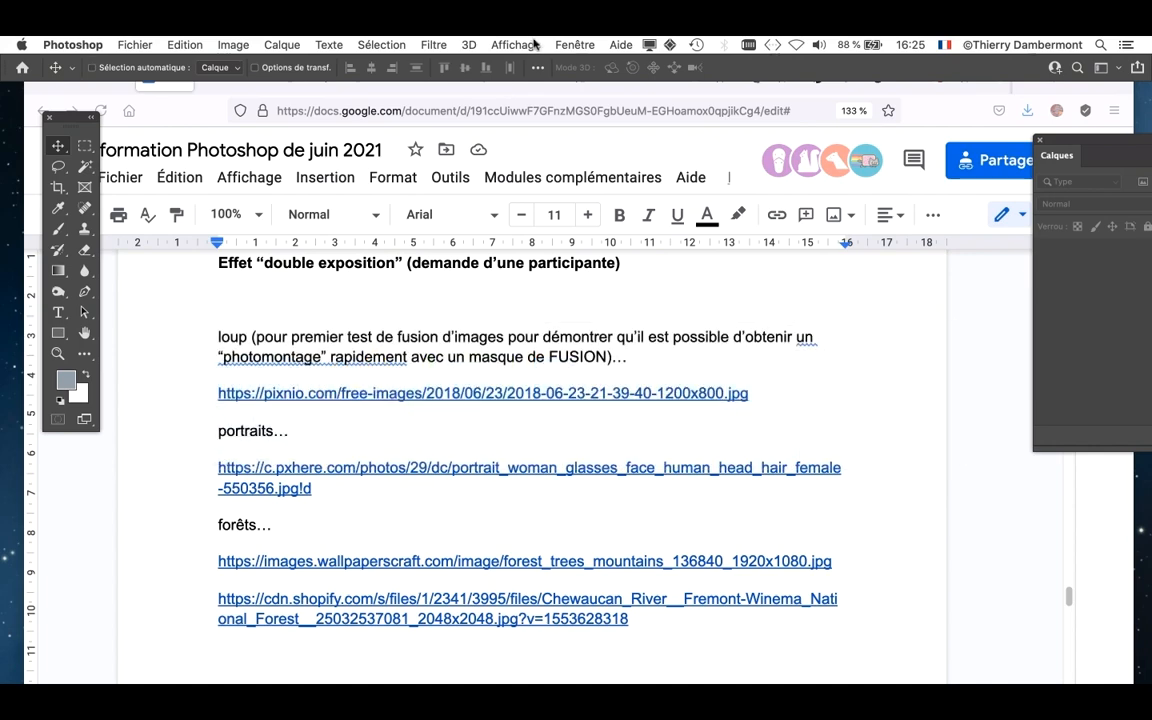
key("alt+super+h")
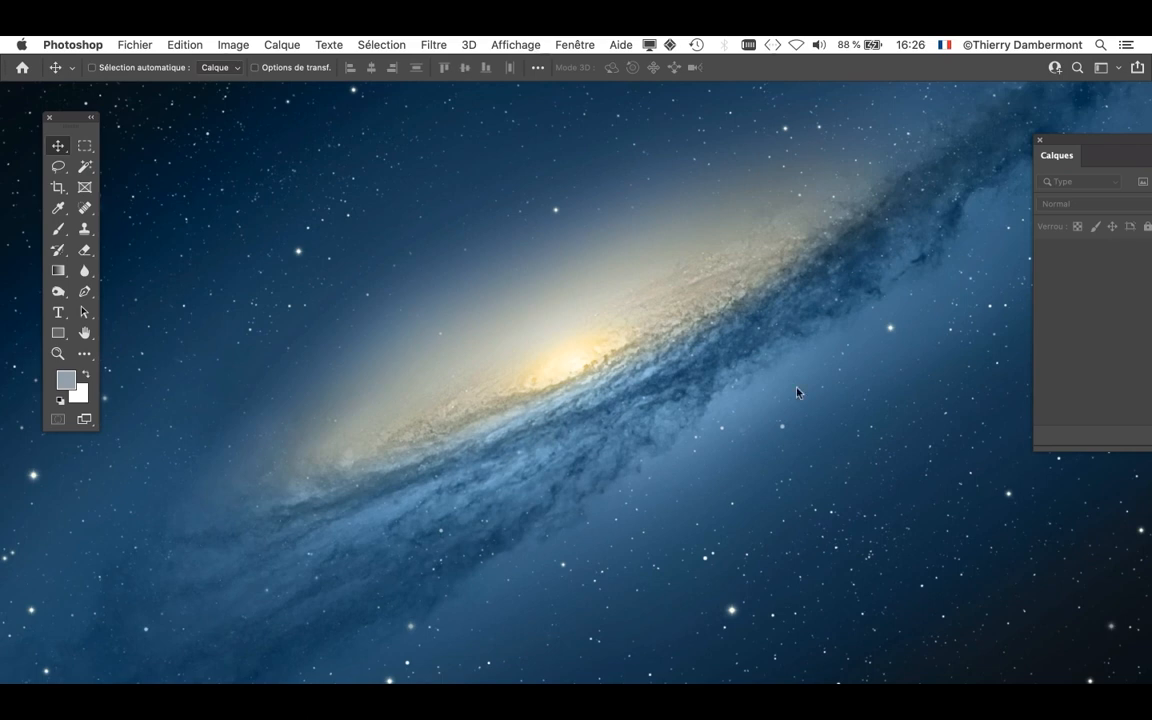
Clear the workspace by closing the Properties and Layers panels, and shift the toolbox slightly
left_click_drag(797, 683, 823, 187)
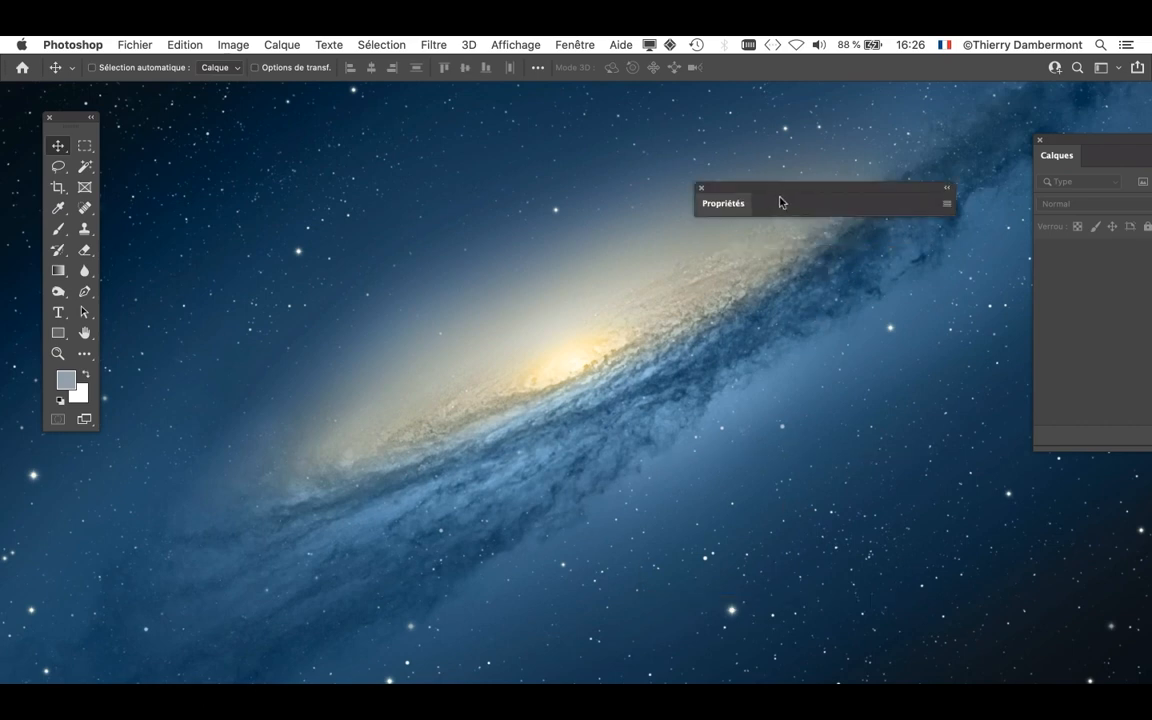
left_click(733, 205)
left_click(702, 188)
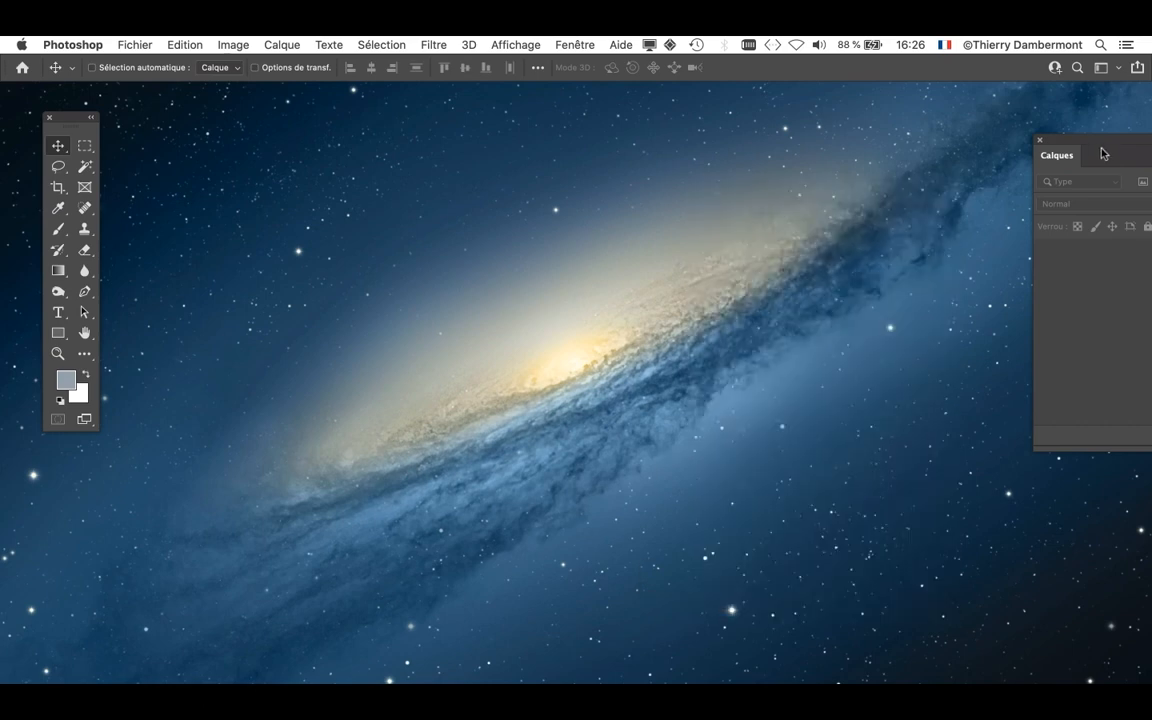
left_click(1041, 145)
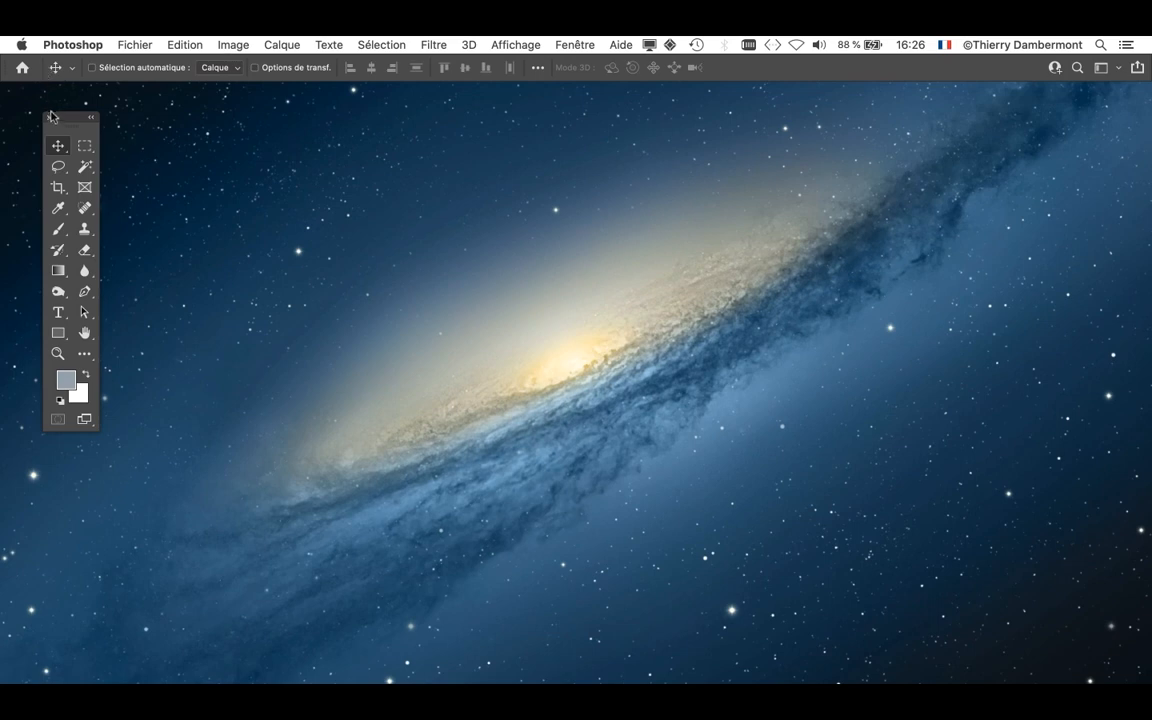
left_click_drag(56, 121, 45, 118)
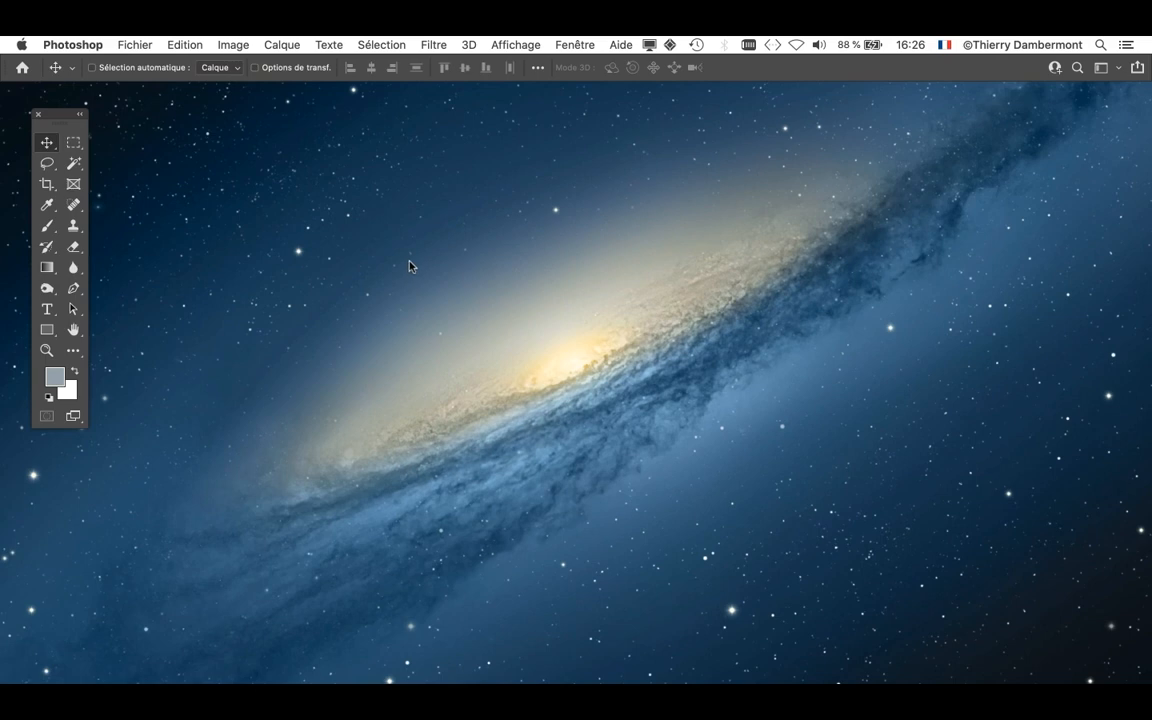
Reopen the recent file forest_trees_mountains_136840_1920x1080-03.psd and shift its window slightly
left_click(138, 42)
mouse_move(169, 126)
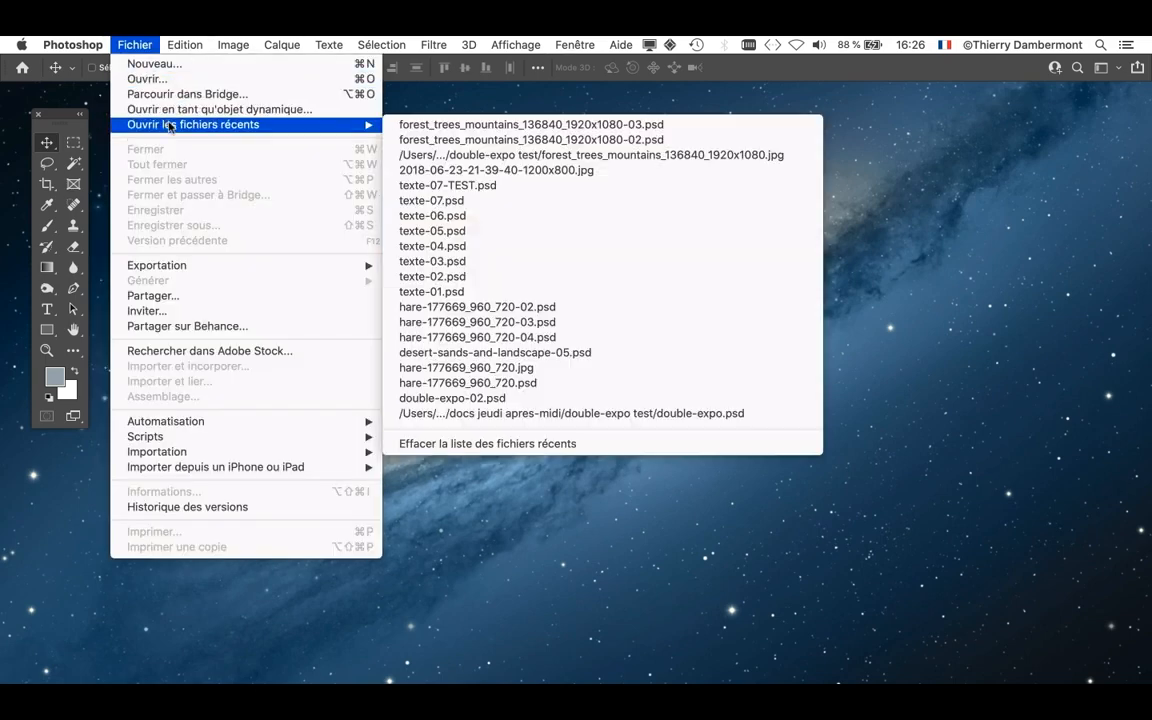
left_click(507, 125)
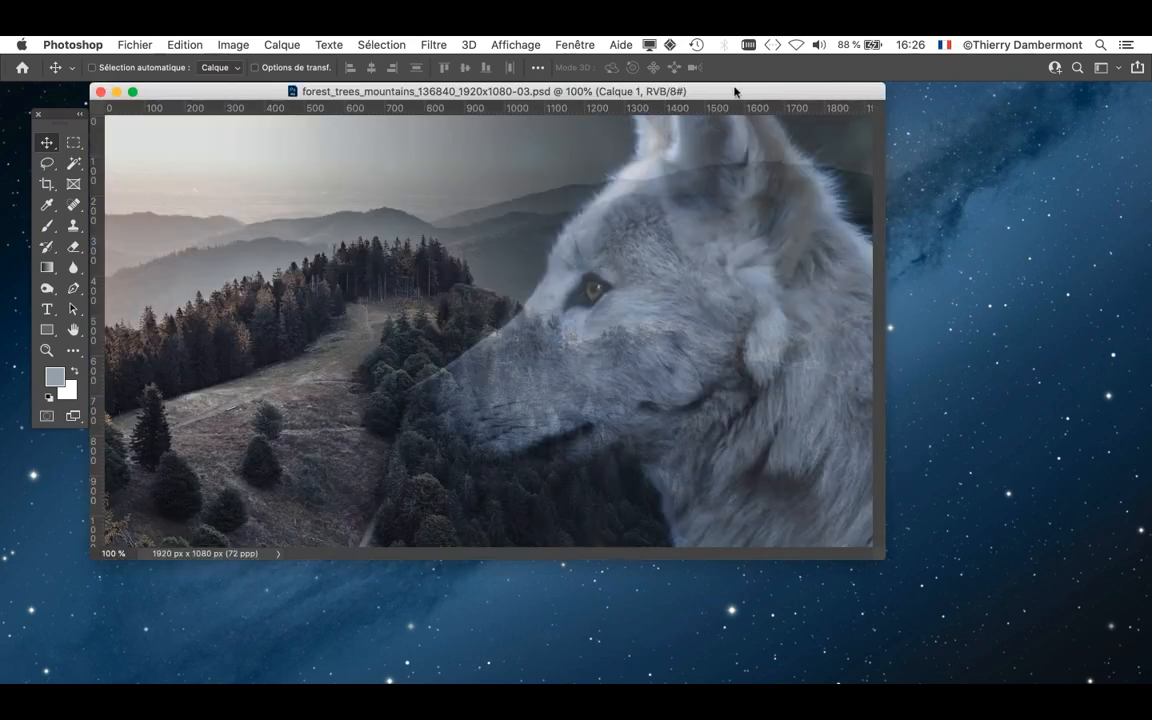
left_click_drag(734, 92, 718, 95)
Display the Layers panel over the wolf composition and enlarge it to show the full layer stack
left_click(575, 45)
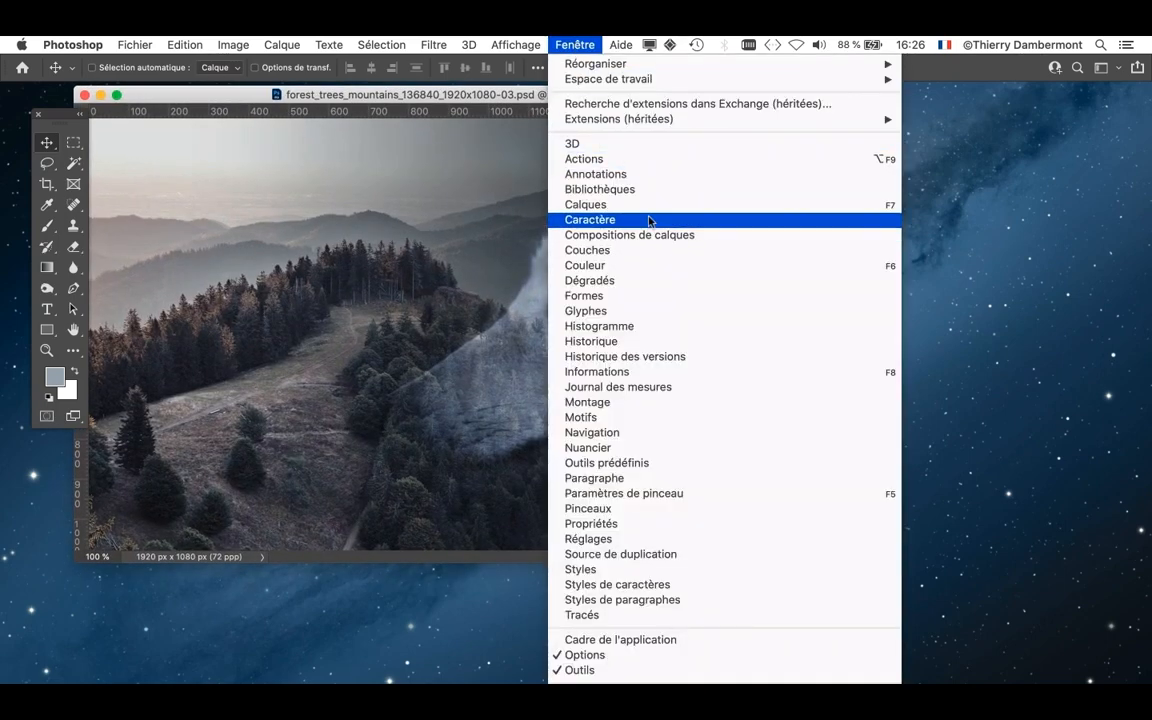
left_click(650, 205)
left_click_drag(1052, 152, 733, 183)
left_click_drag(1041, 483, 1086, 628)
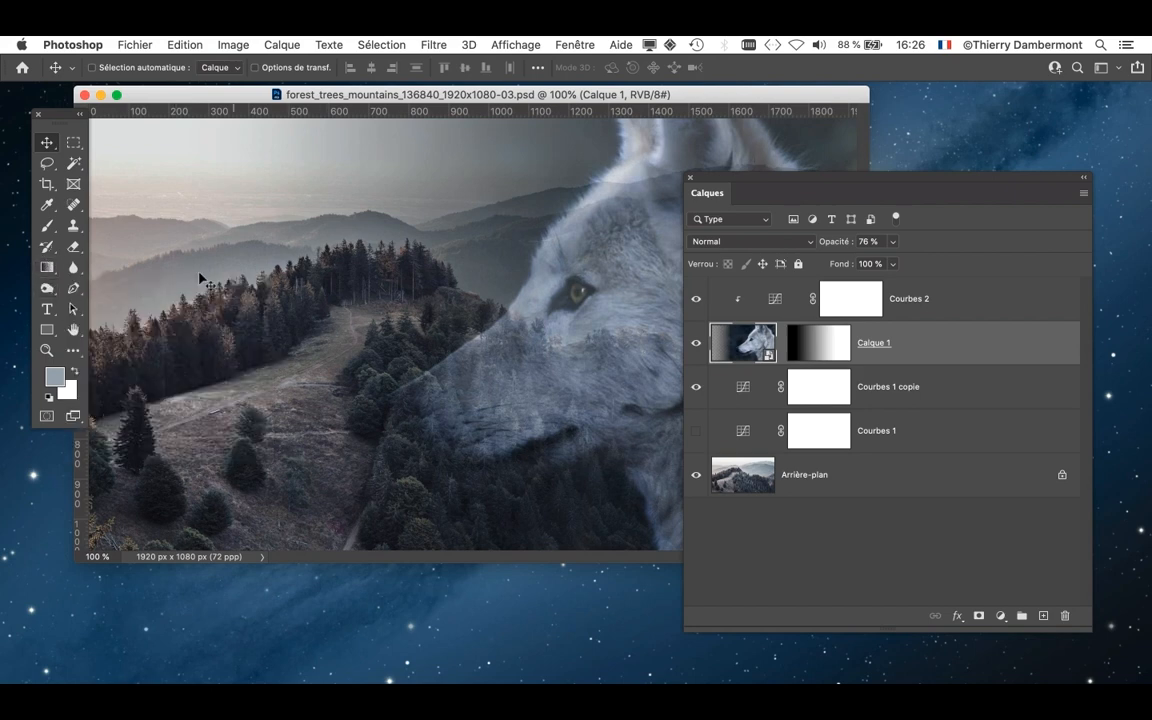
With the Pen tool in path mode, draw a closed triangular path over the wolf's head
left_click(79, 290)
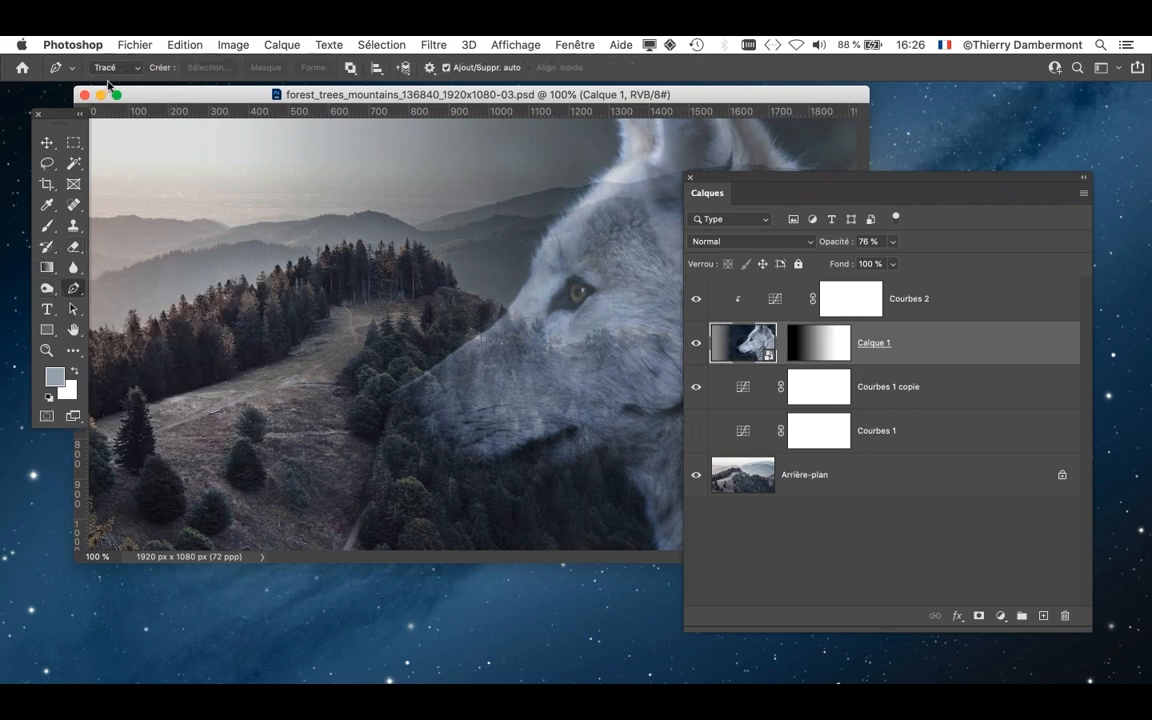
left_click_drag(751, 184, 937, 174)
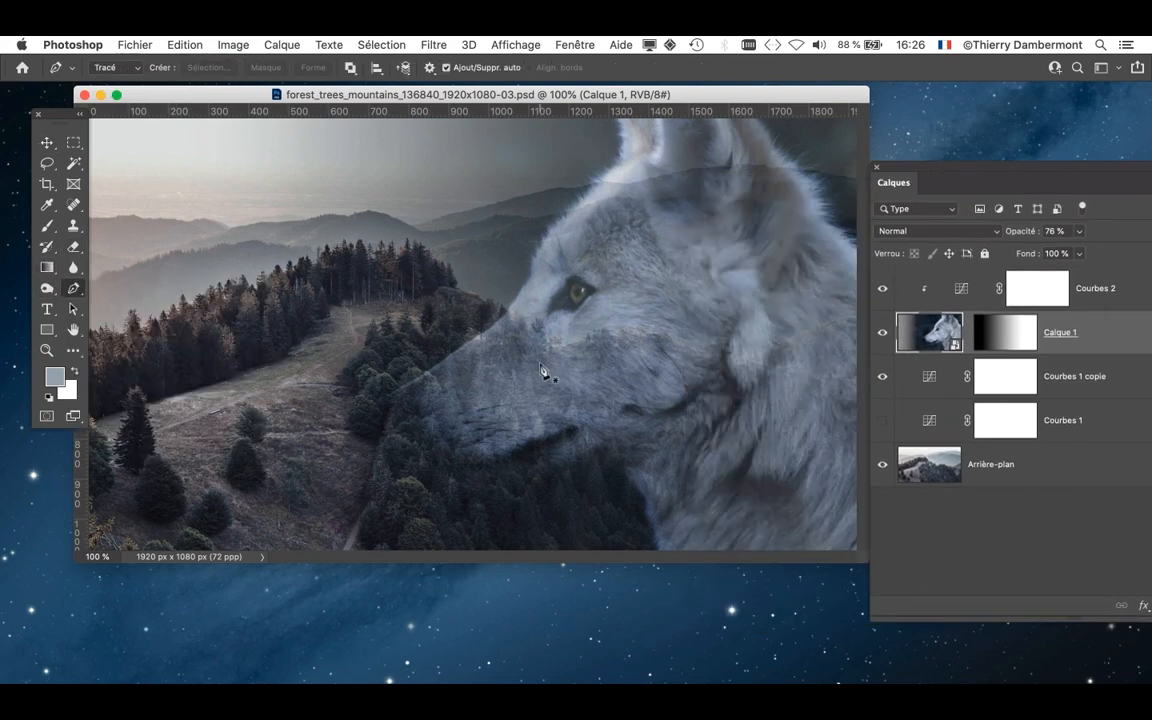
left_click(492, 369)
left_click_drag(609, 128, 843, 430)
left_click(492, 370)
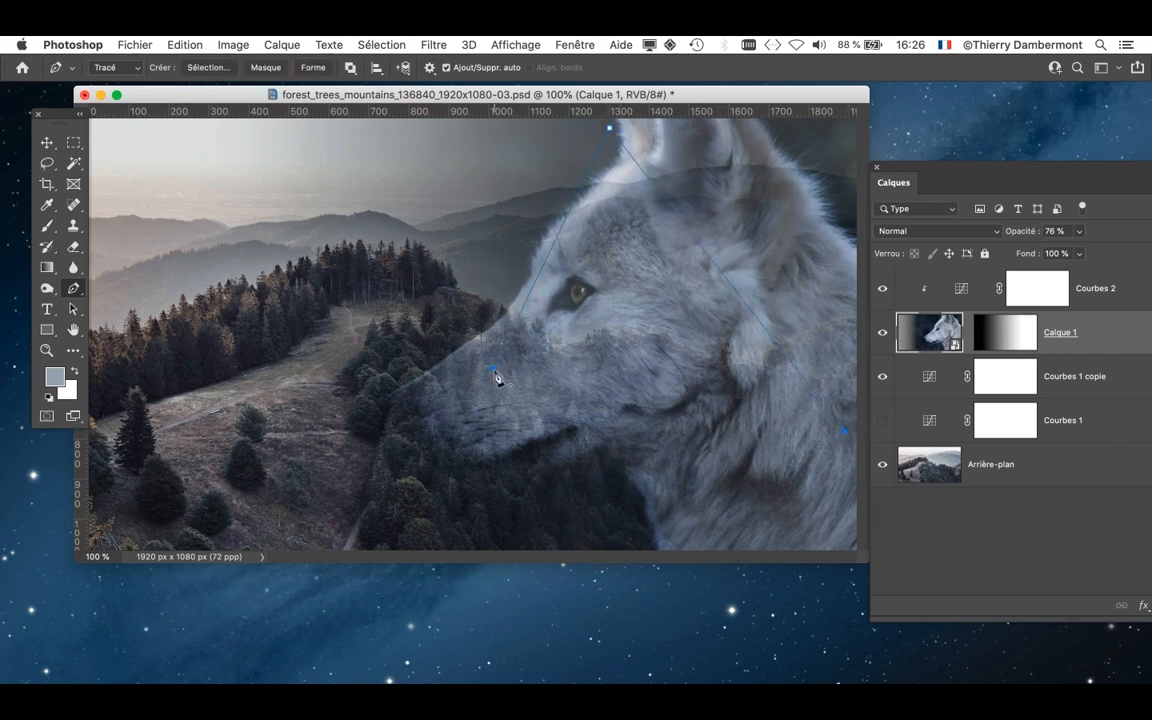
Try a reveal-all vector mask on Calque 1, check it in the Layers panel, and undo it
left_click_drag(946, 174, 829, 115)
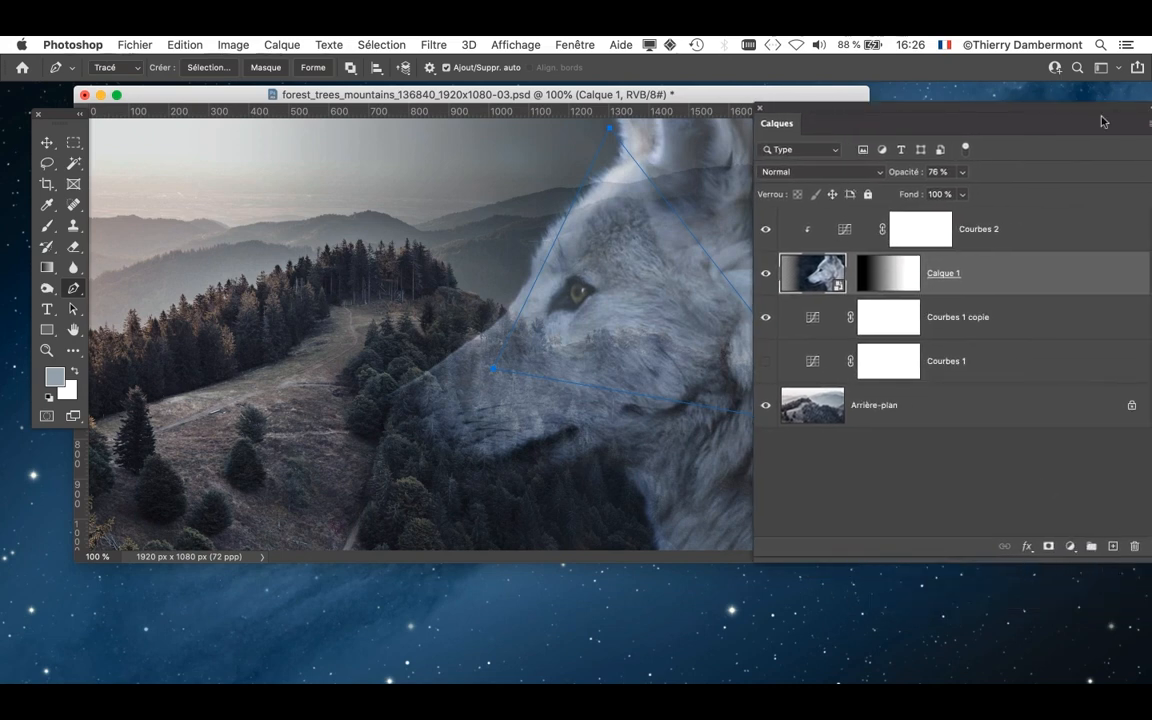
left_click_drag(746, 113, 58, 119)
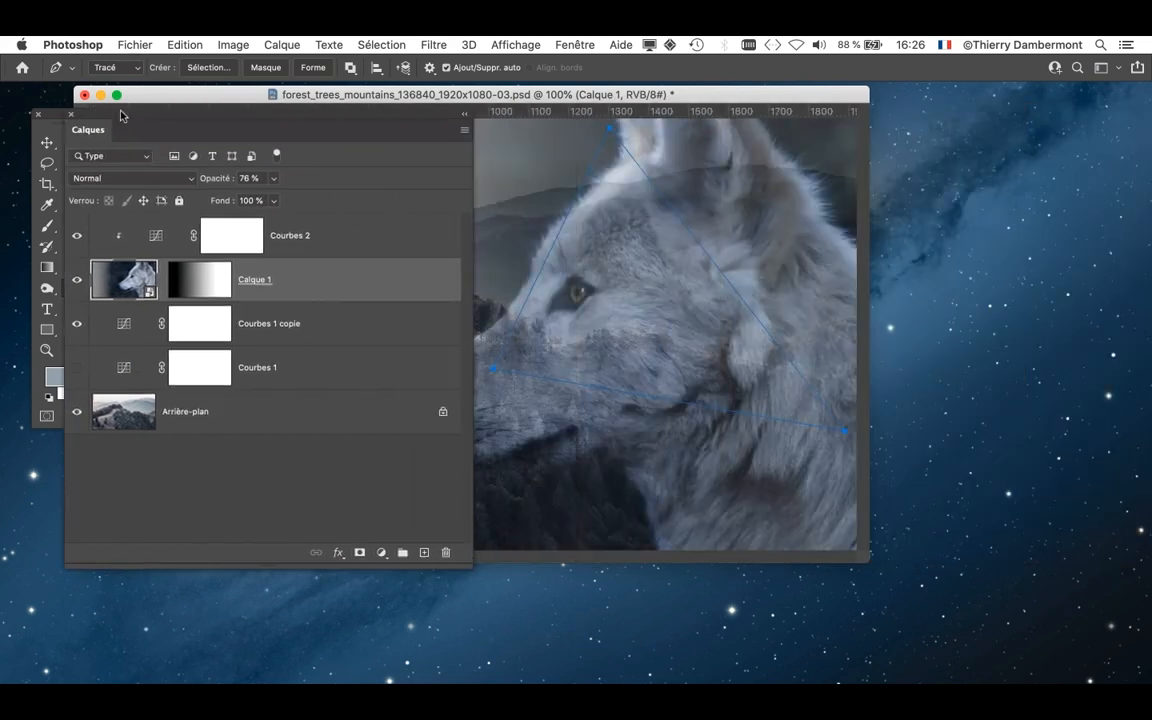
left_click_drag(470, 567, 292, 546)
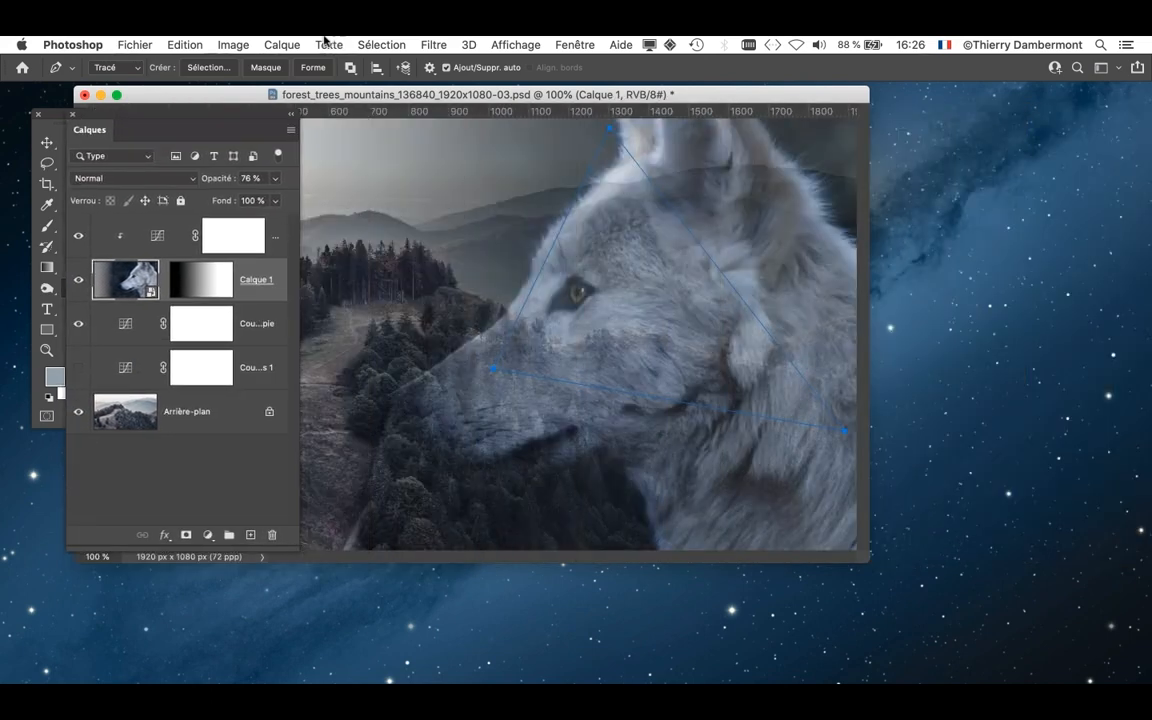
left_click(282, 44)
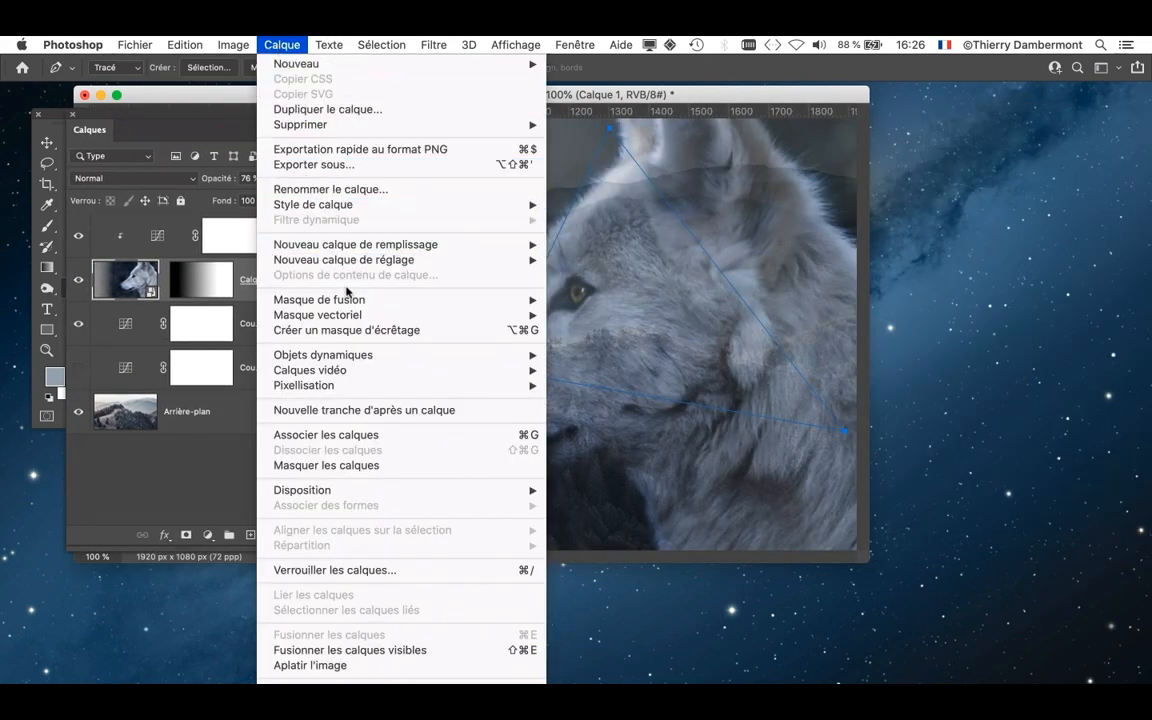
mouse_move(360, 314)
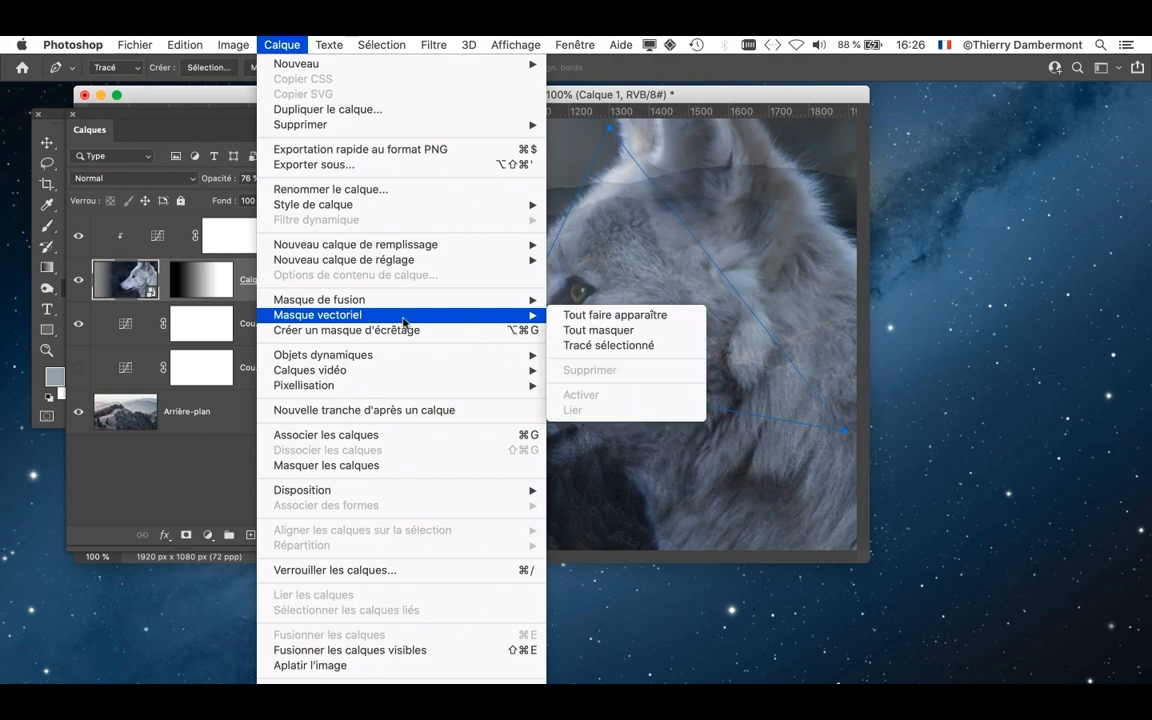
left_click(605, 315)
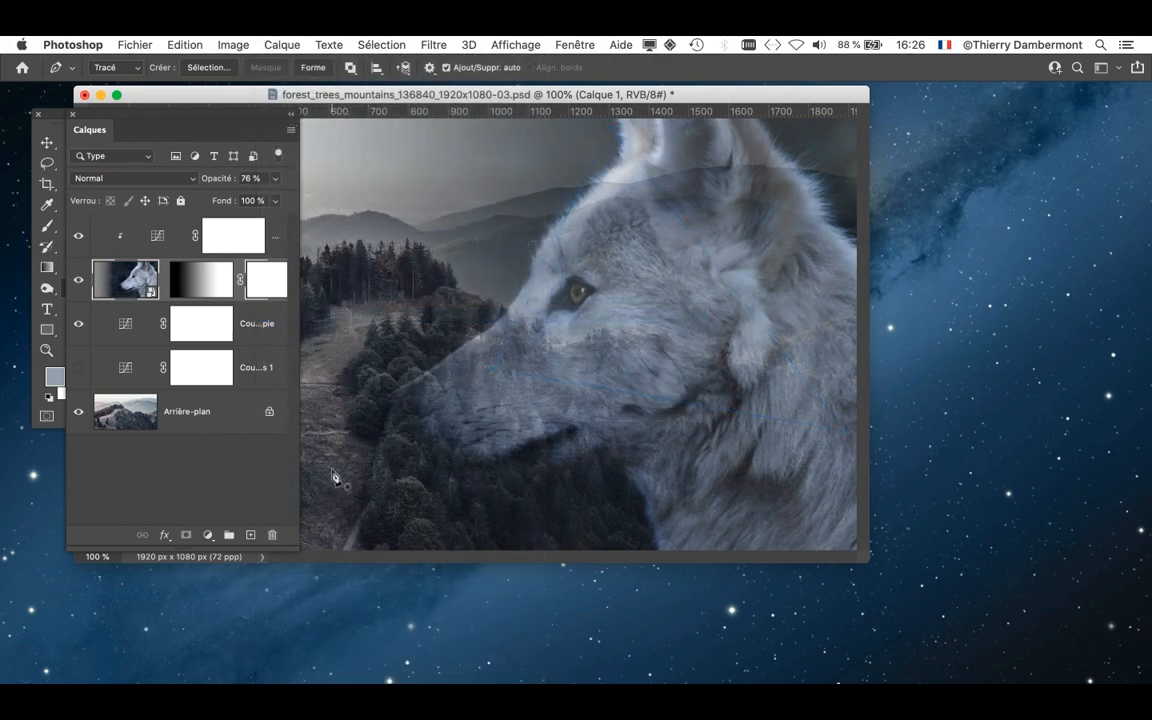
left_click_drag(294, 546, 469, 544)
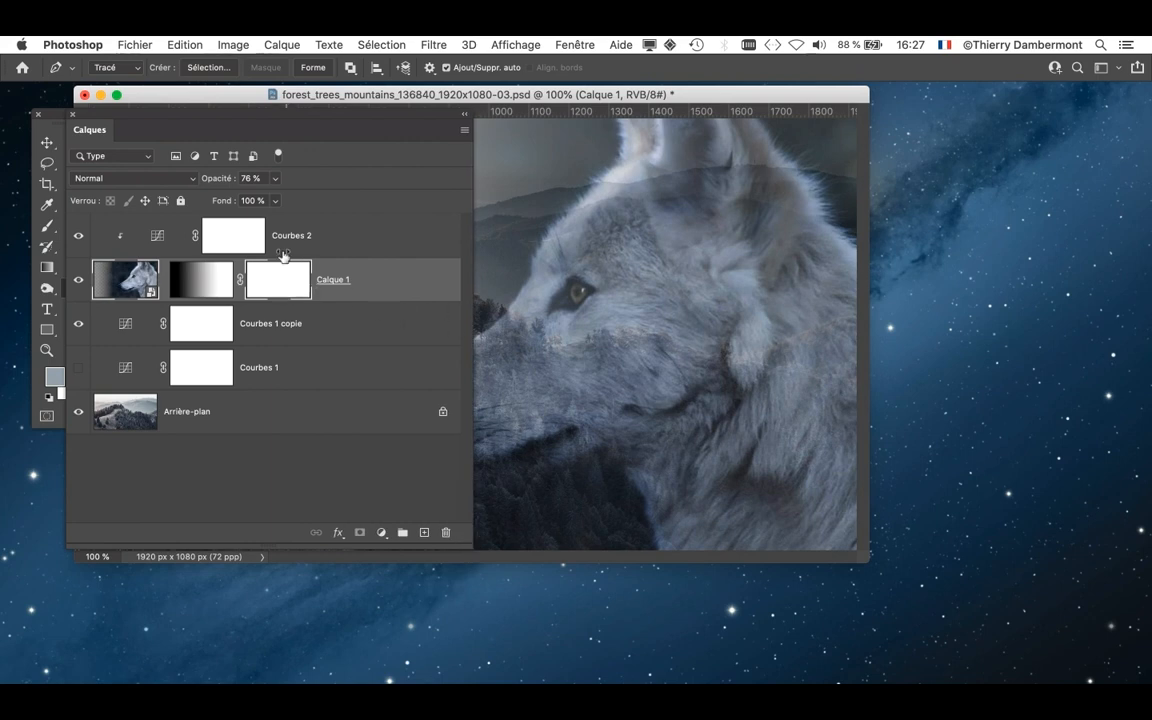
left_click(170, 45)
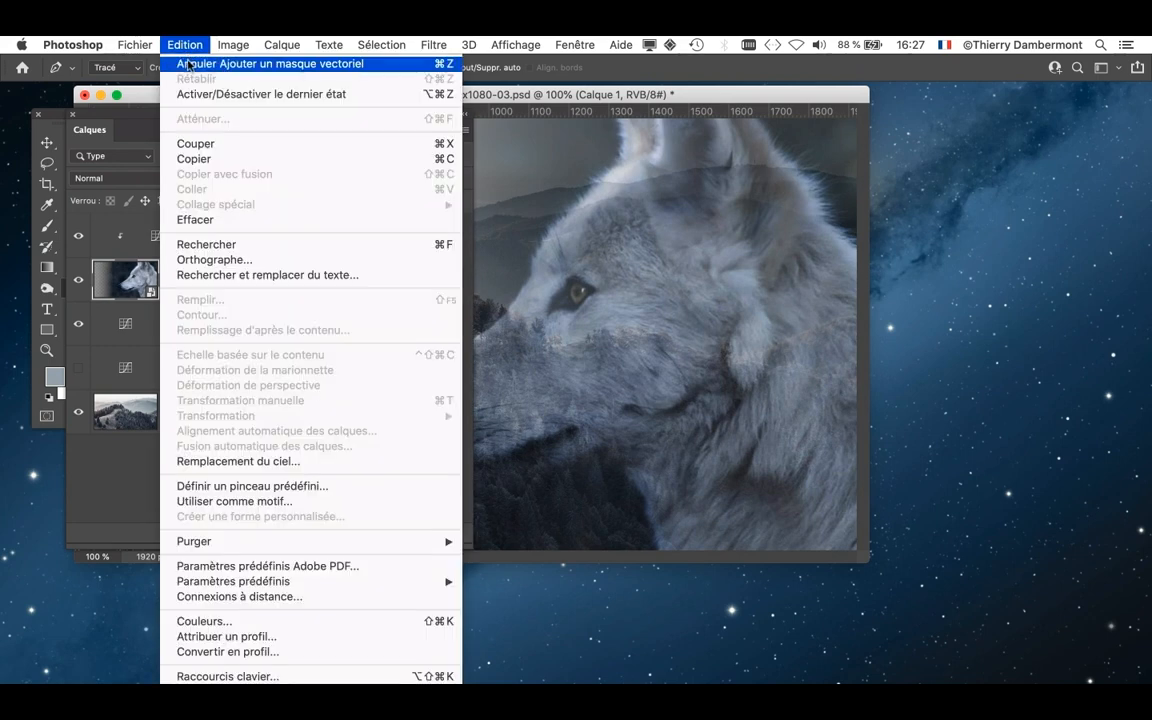
left_click(187, 64)
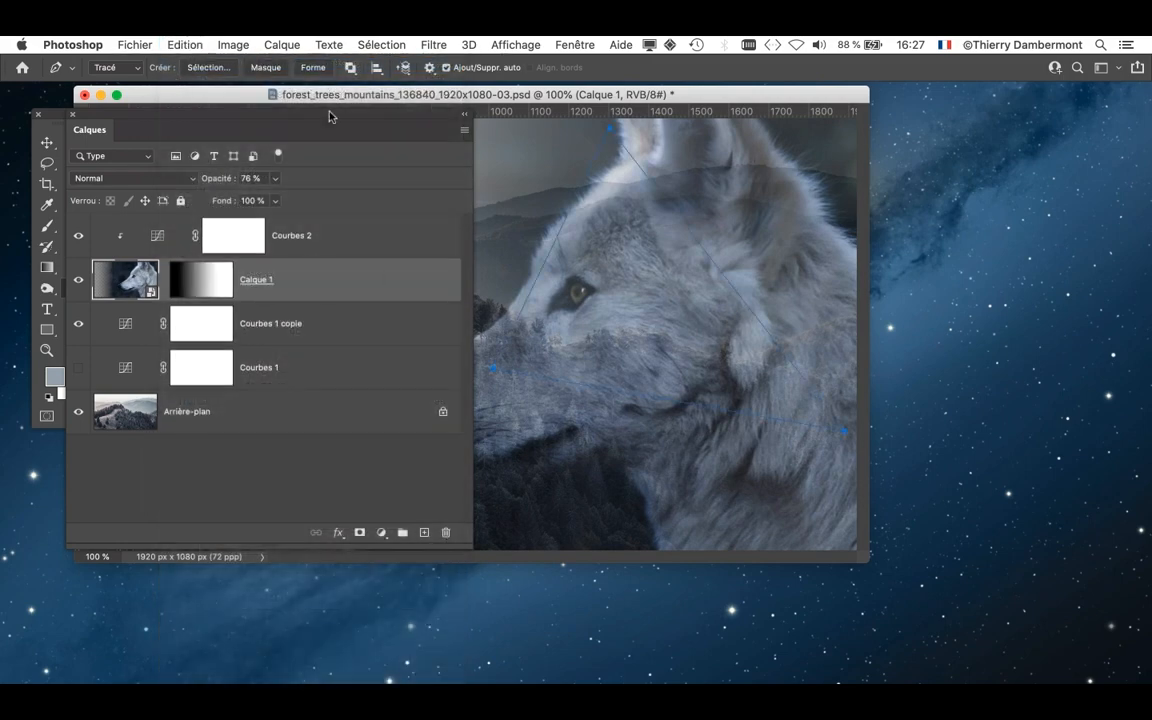
Add a vector mask to Calque 1 from the triangular path and place the Layers panel beside the image
left_click(282, 45)
mouse_move(342, 318)
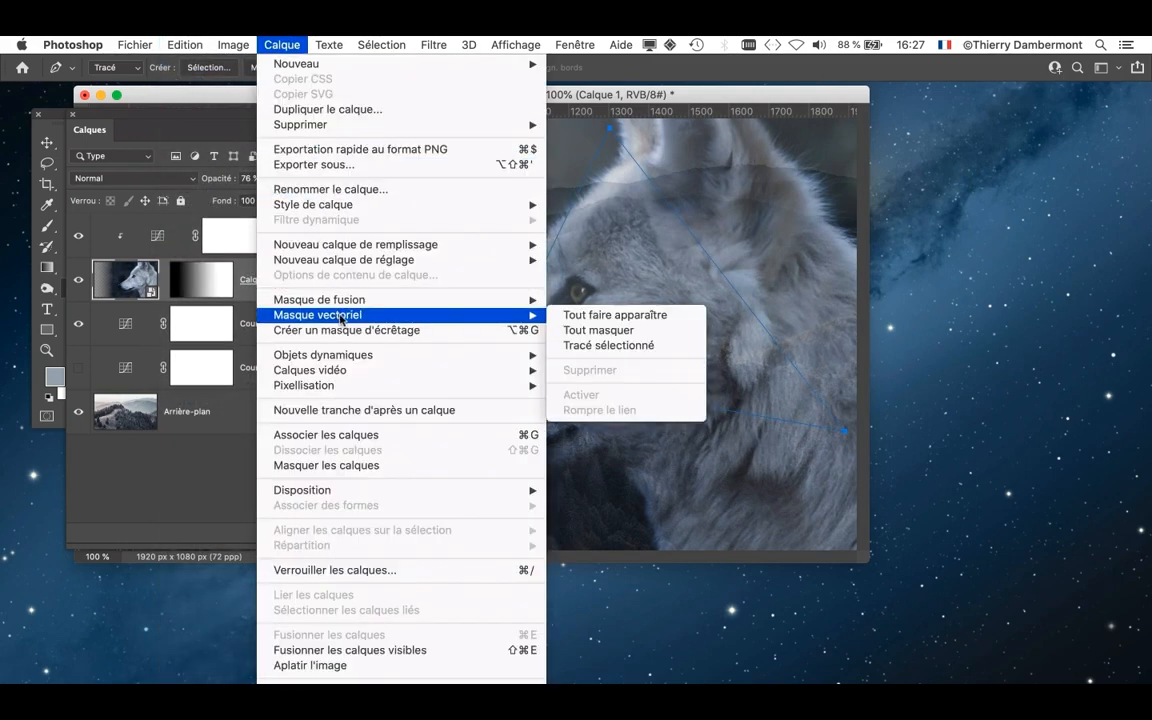
left_click(612, 345)
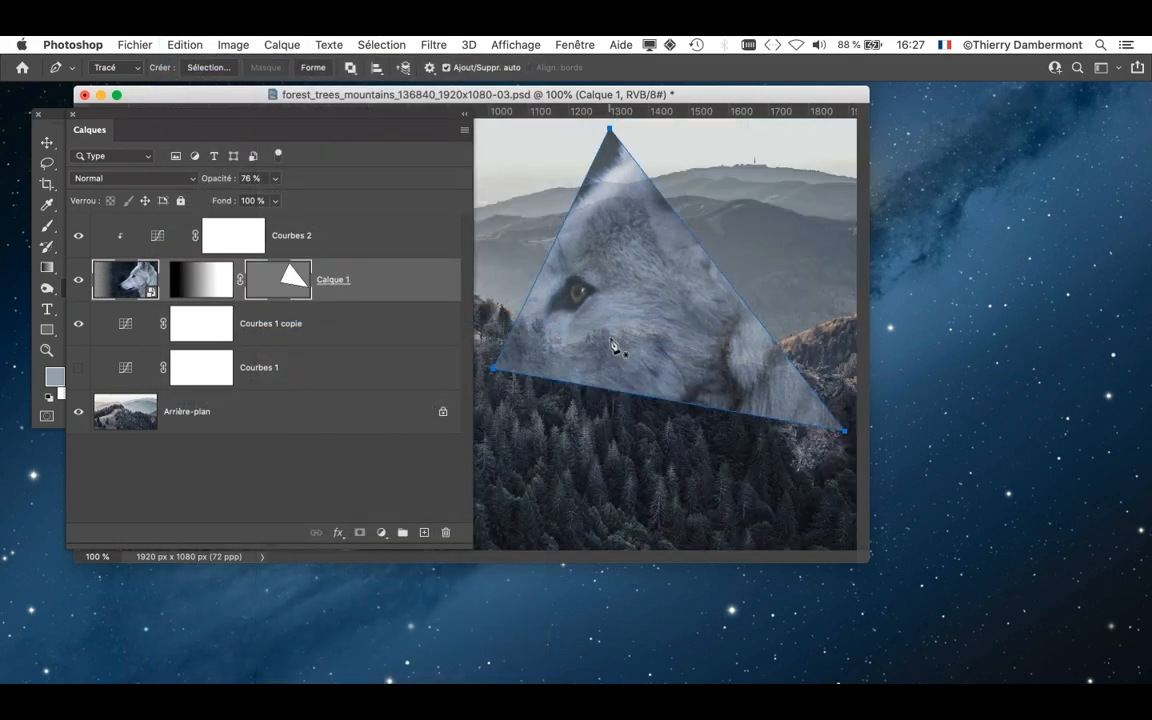
left_click_drag(300, 118, 922, 138)
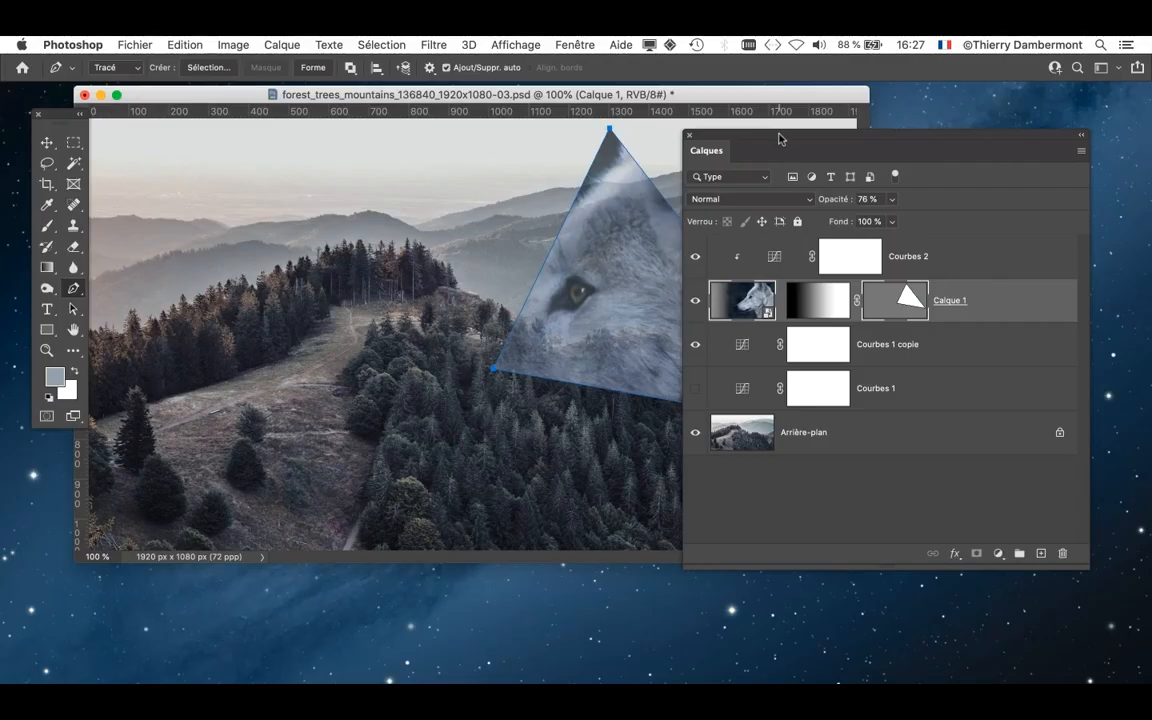
left_click_drag(780, 138, 852, 168)
left_click_drag(617, 97, 526, 95)
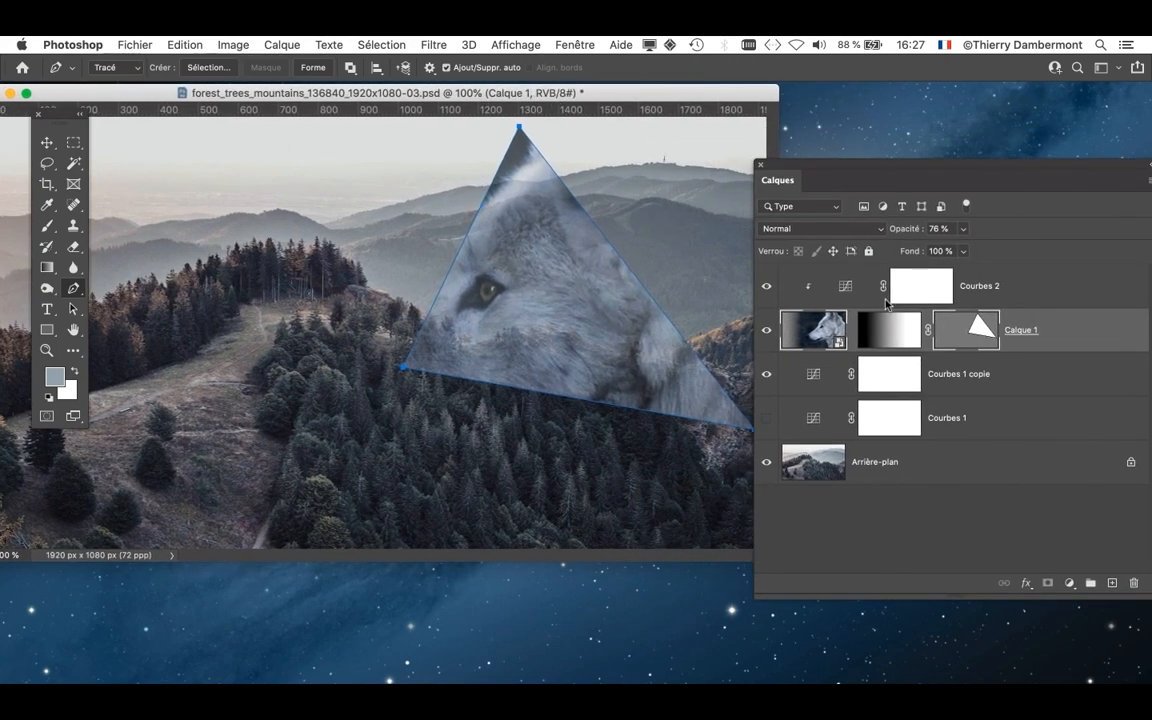
Close the forest and wolf composition and the Layers panel
left_click_drag(8, 93, 140, 104)
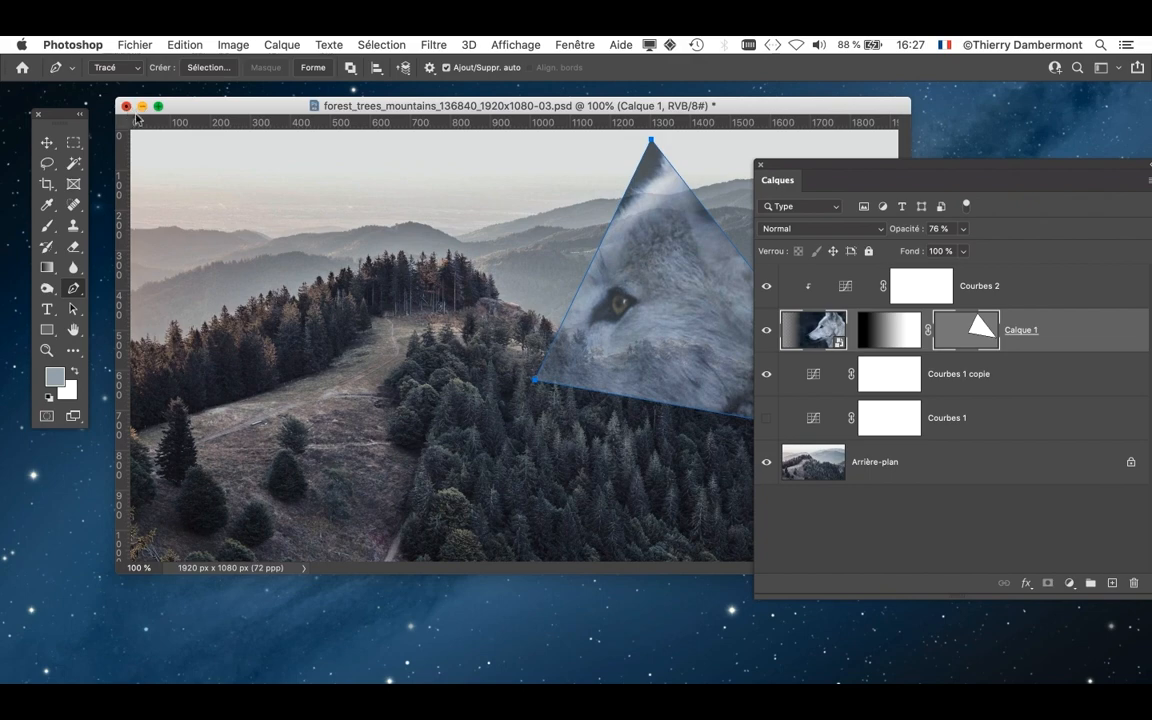
left_click(126, 106)
left_click(506, 283)
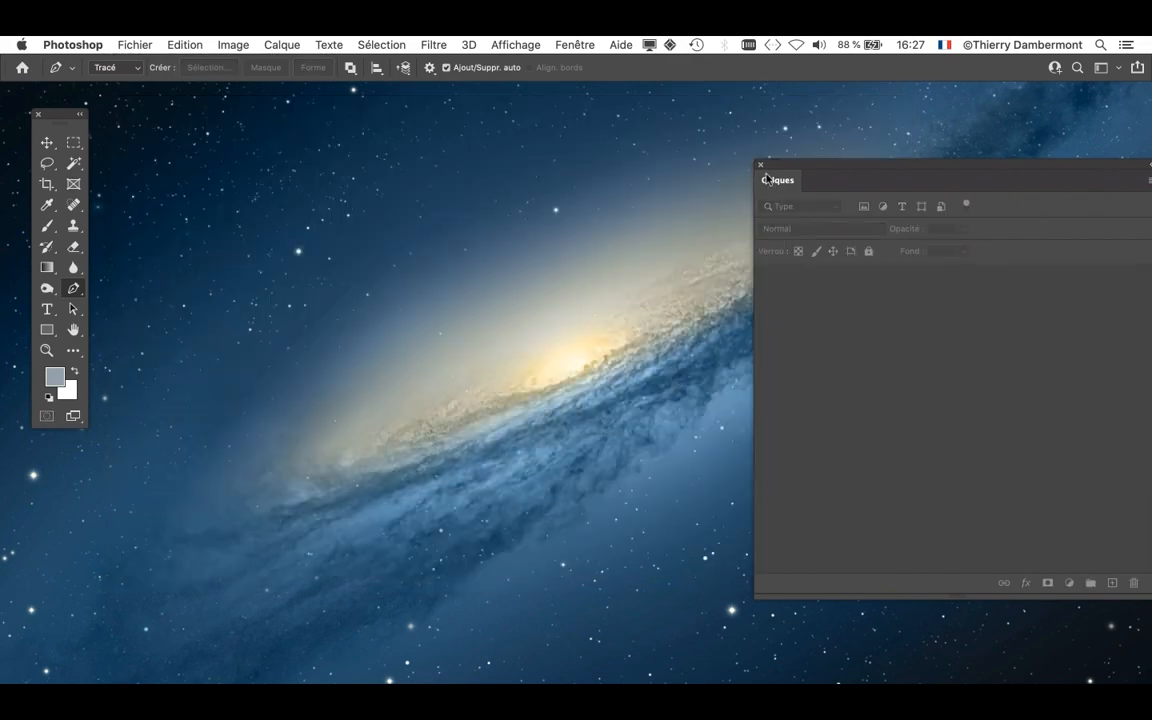
left_click(760, 167)
key("super+Tab")
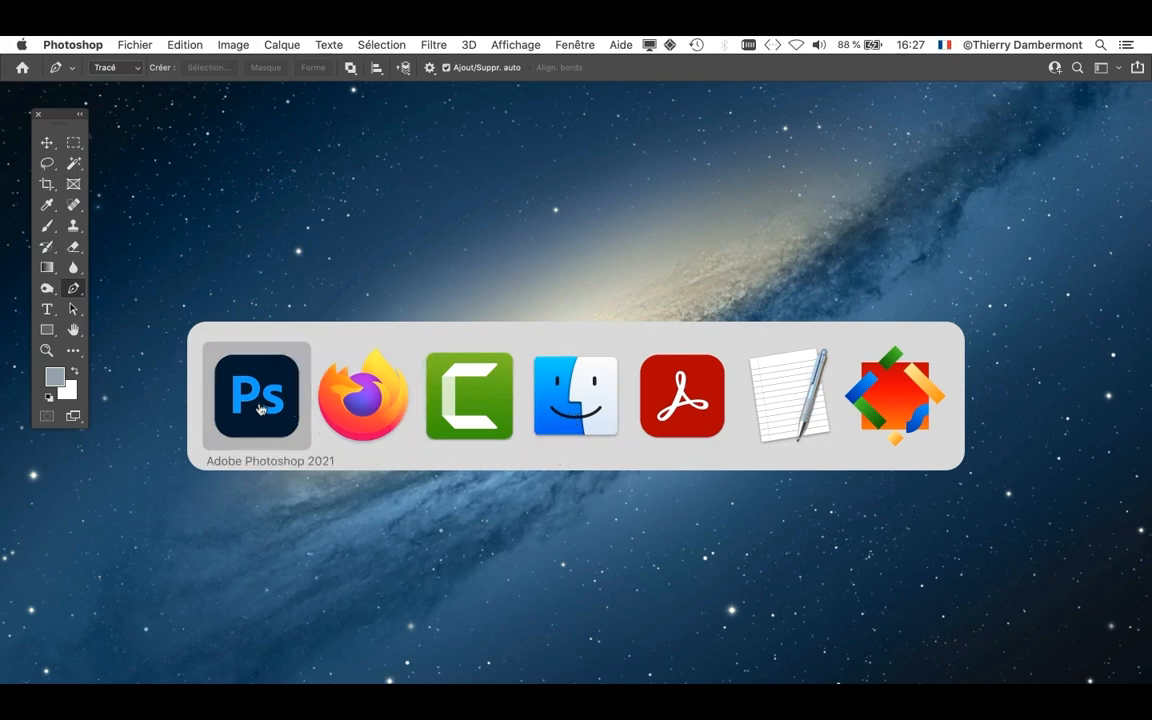
Switch to Photoshop and open double-expo-02.psd from the double-expo test folder
left_click(235, 370)
left_click(132, 46)
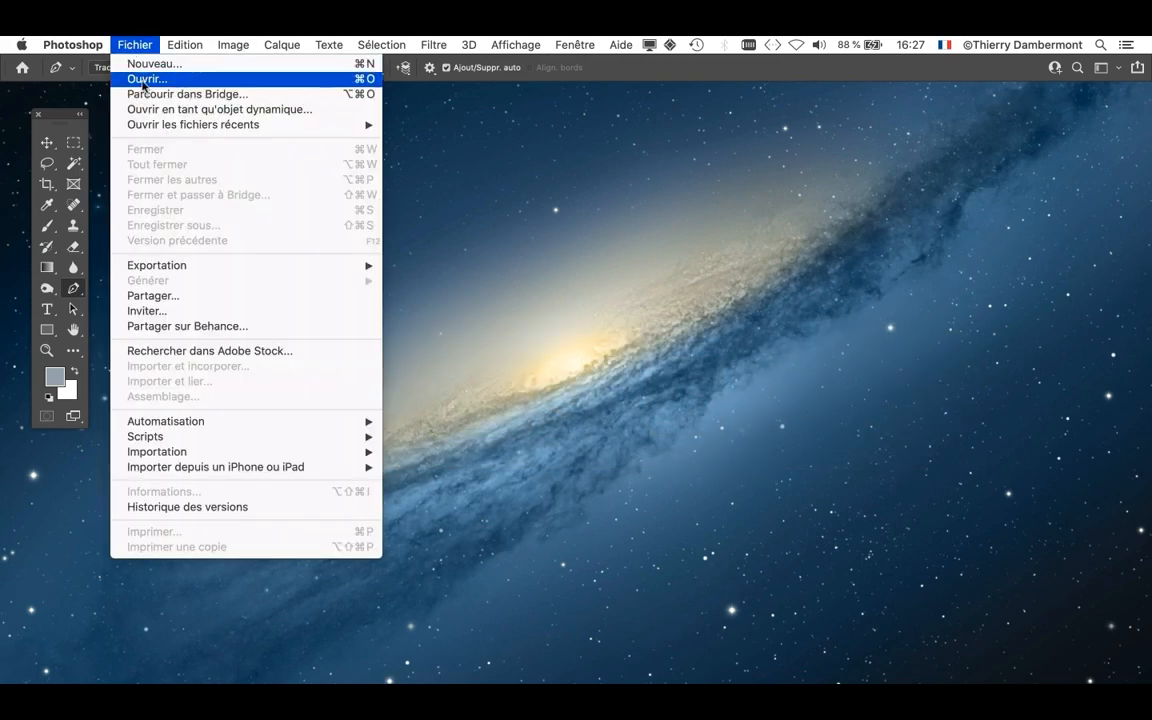
left_click(145, 79)
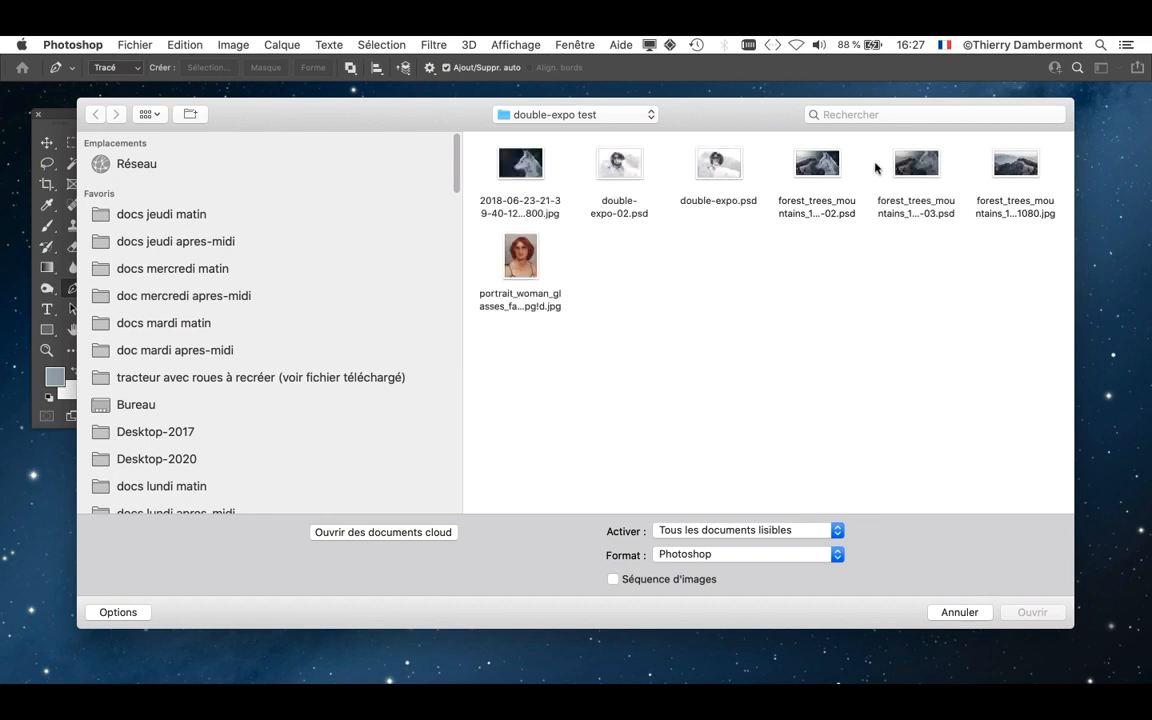
left_click(621, 172)
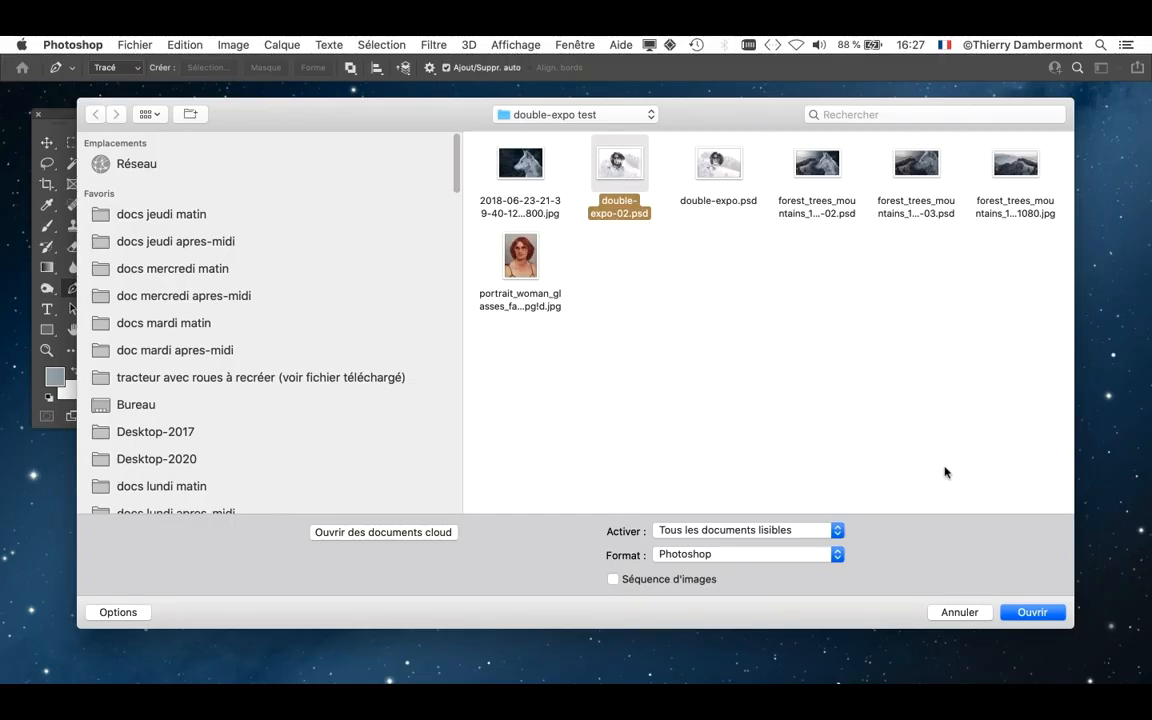
left_click(1030, 613)
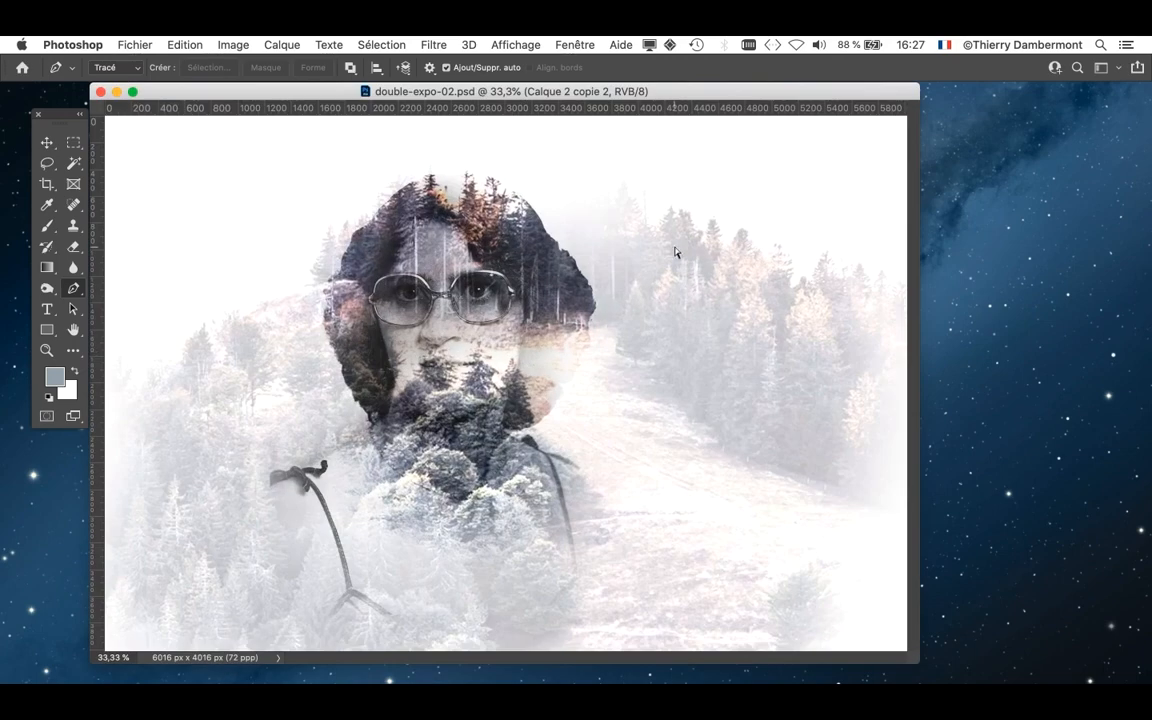
Open double-expo.psd from the same folder as a second document
left_click(136, 44)
left_click(438, 272)
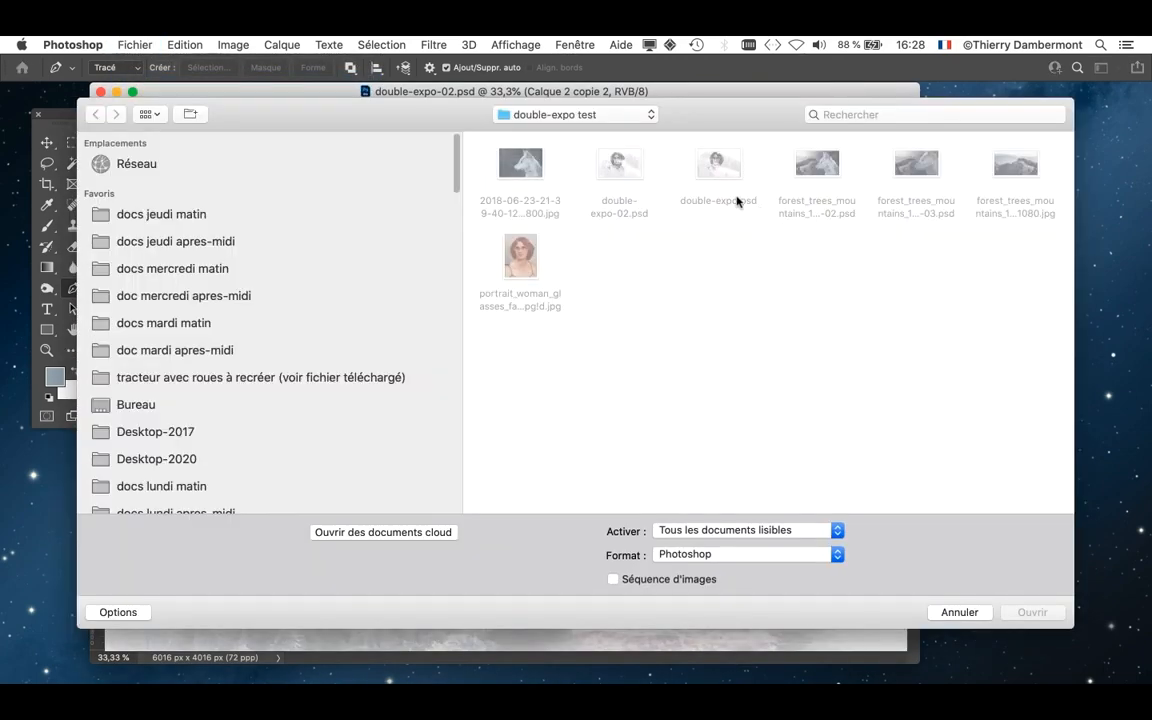
left_click(735, 198)
left_click(1030, 613)
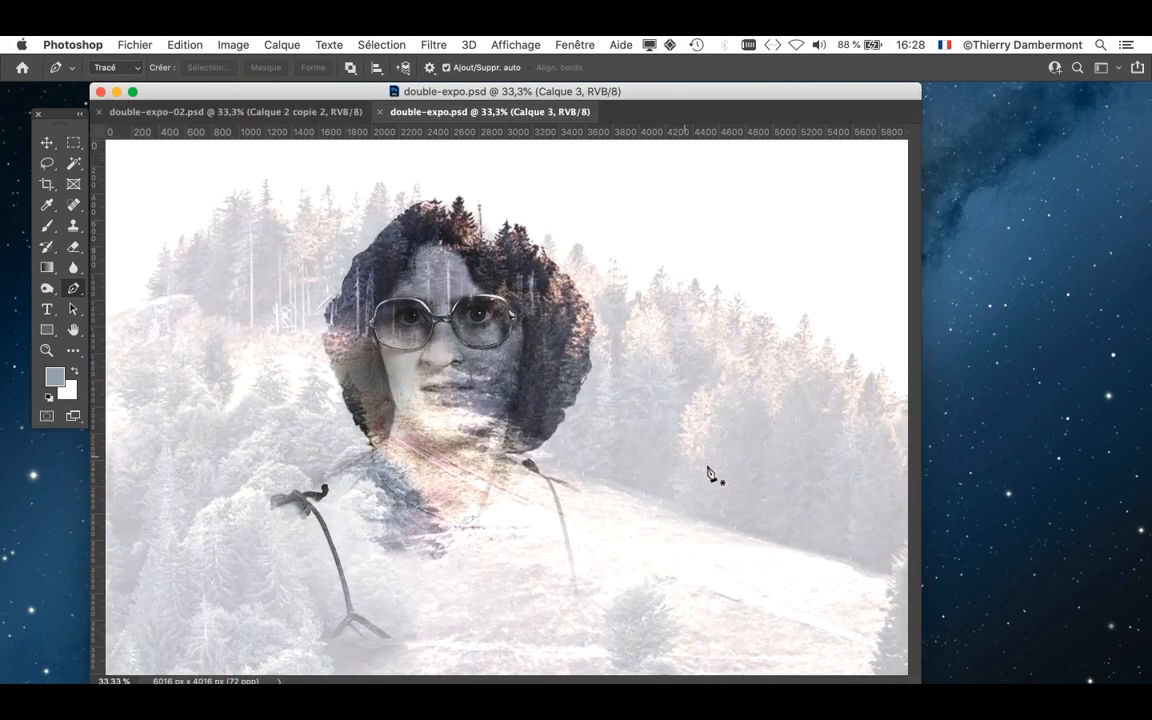
Show double-expo.psd in full-screen mode and place the Layers panel beside the face, lengthened to list every layer down to Arrière-plan
key("f")
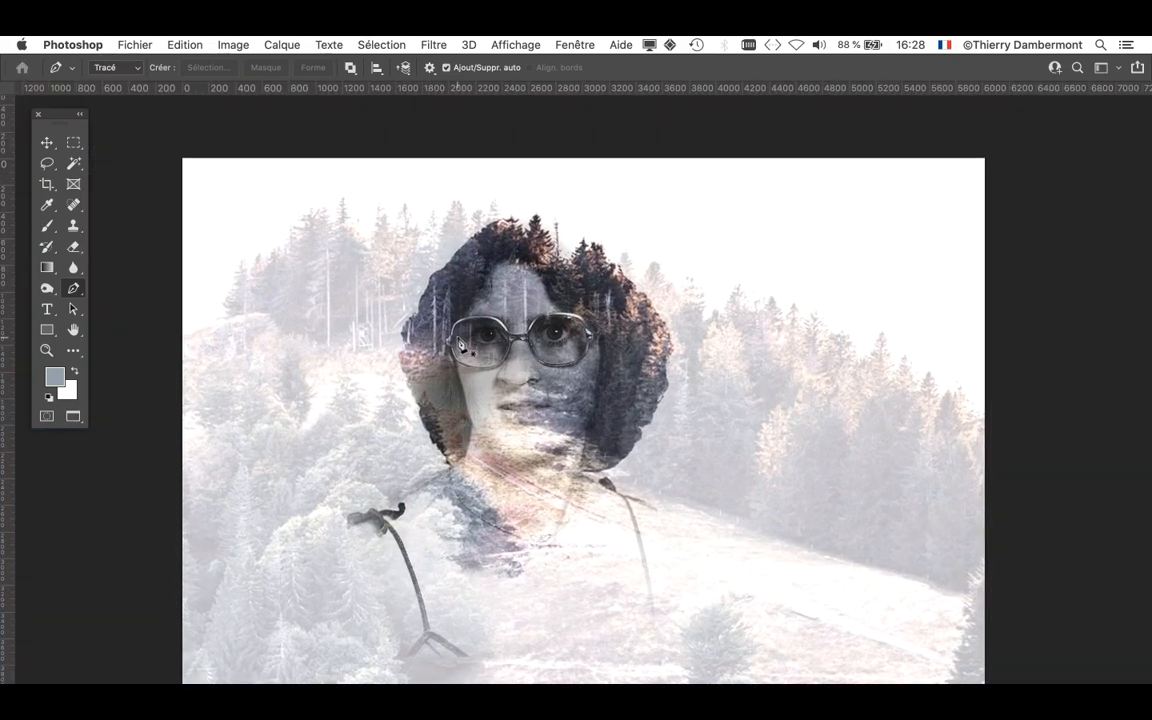
key("super+0")
scroll(510, 372, "up", 3)
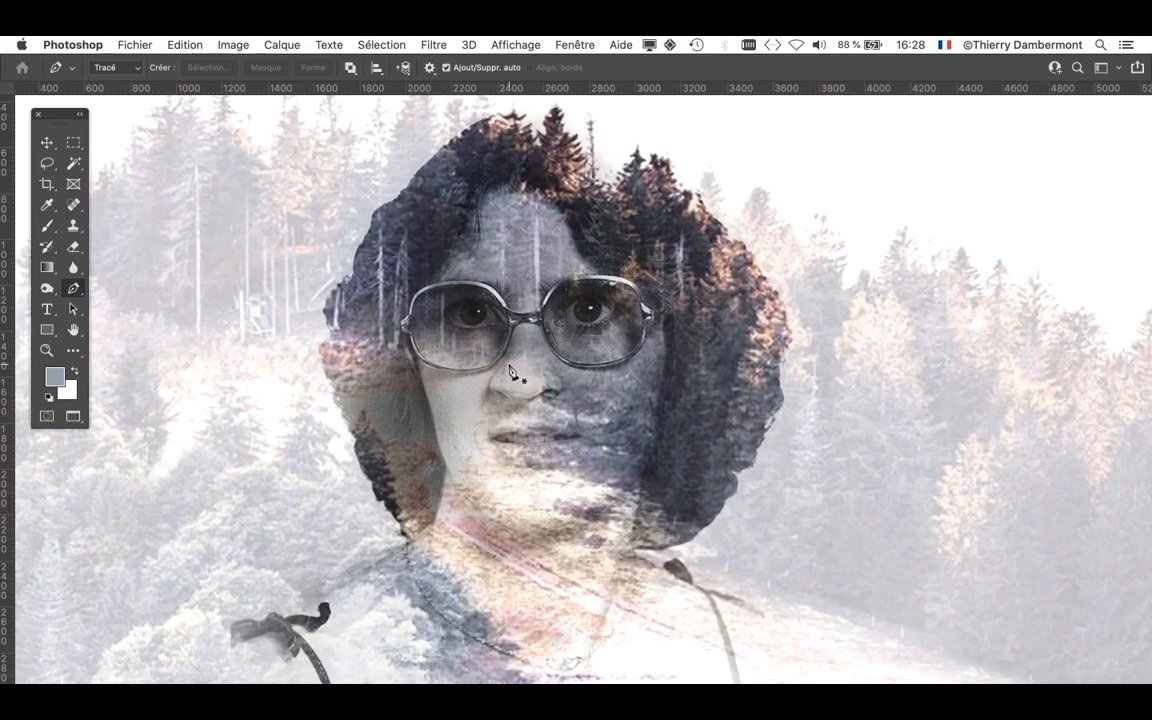
scroll(560, 410, "right", 5)
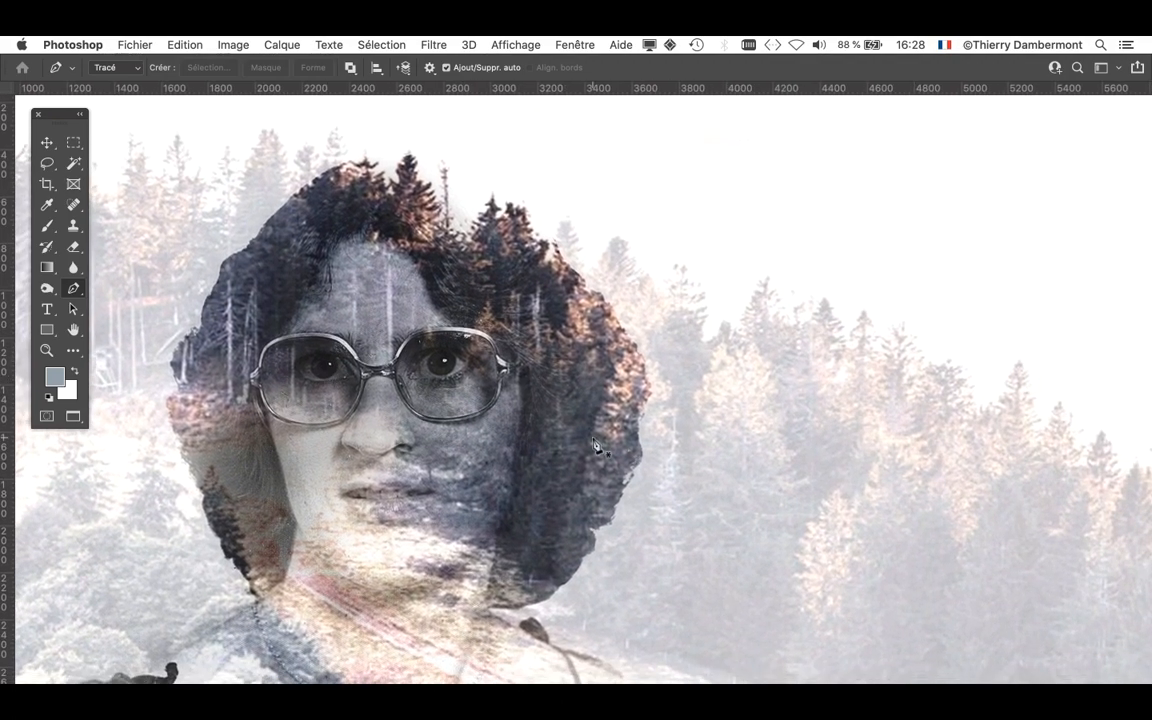
left_click(575, 44)
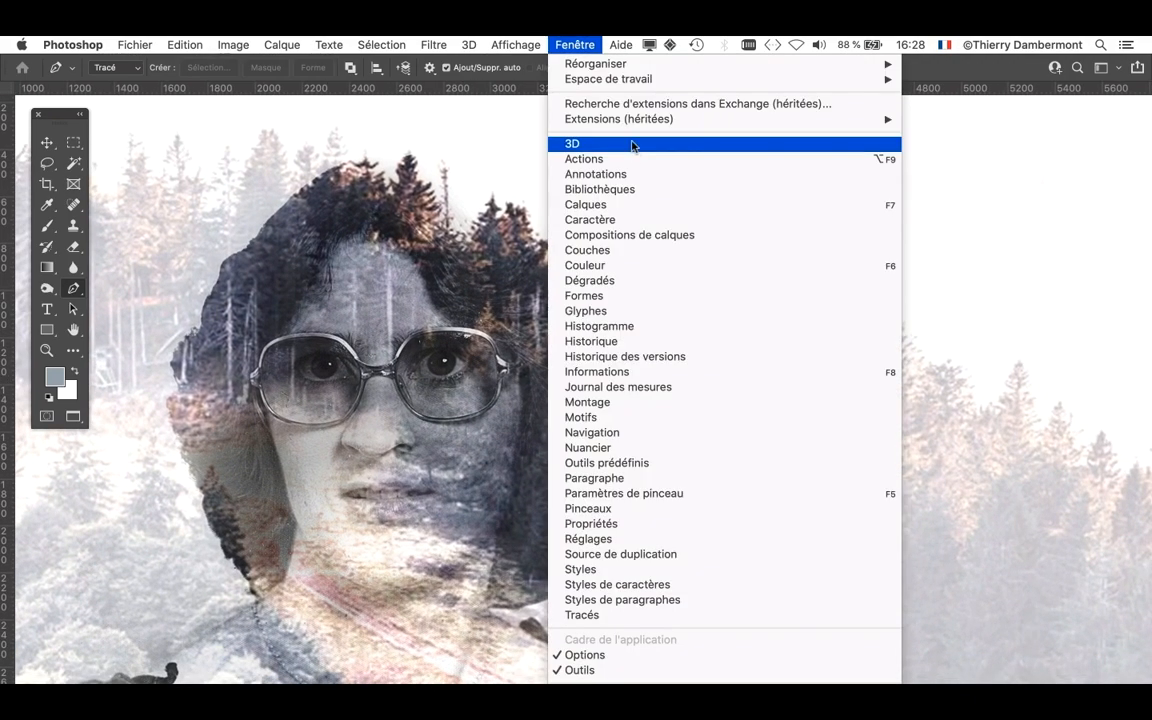
left_click(635, 204)
left_click_drag(835, 170, 712, 83)
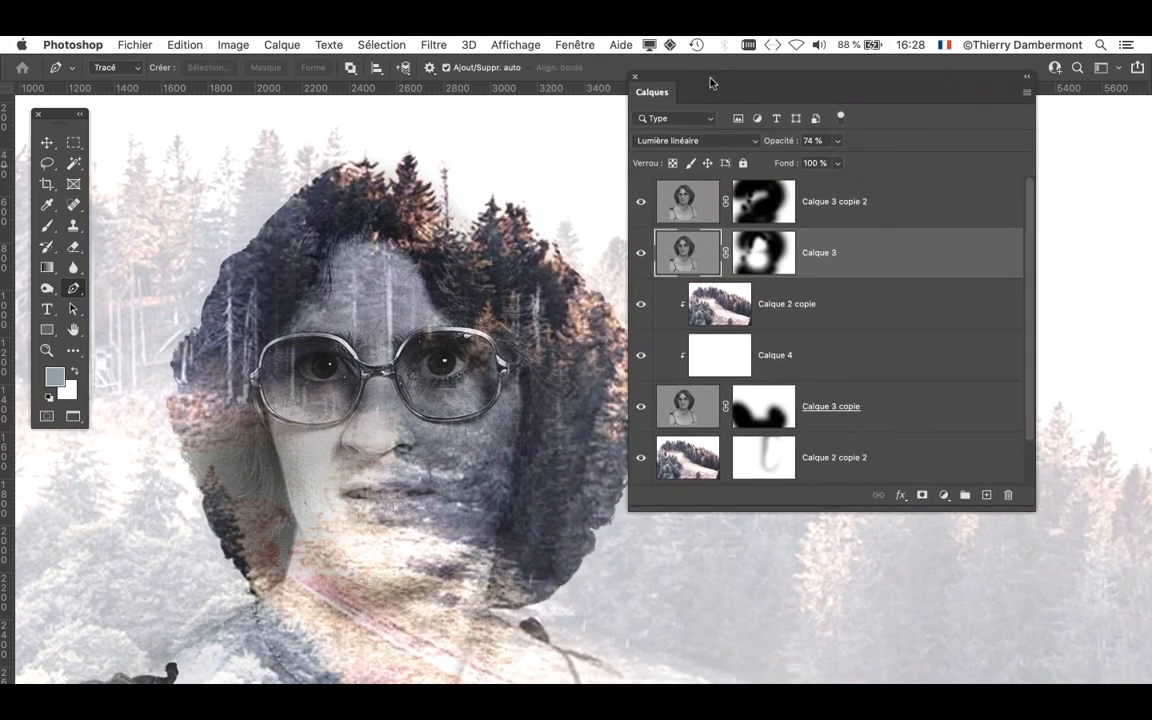
left_click_drag(1029, 508, 991, 645)
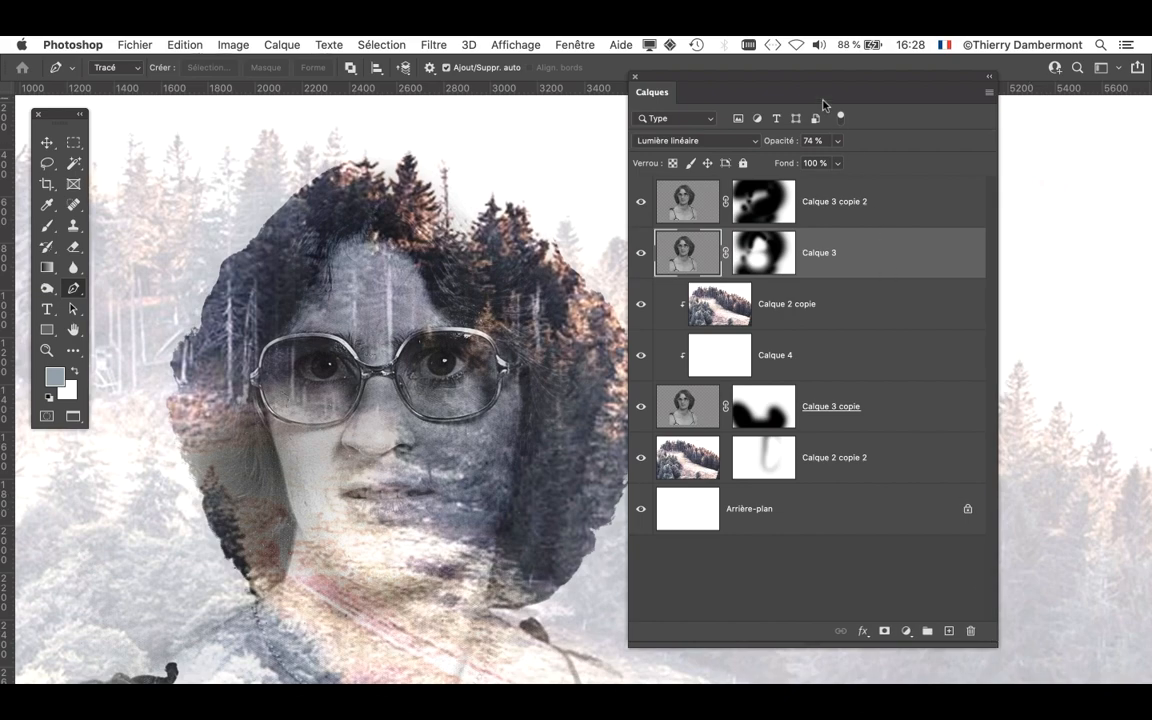